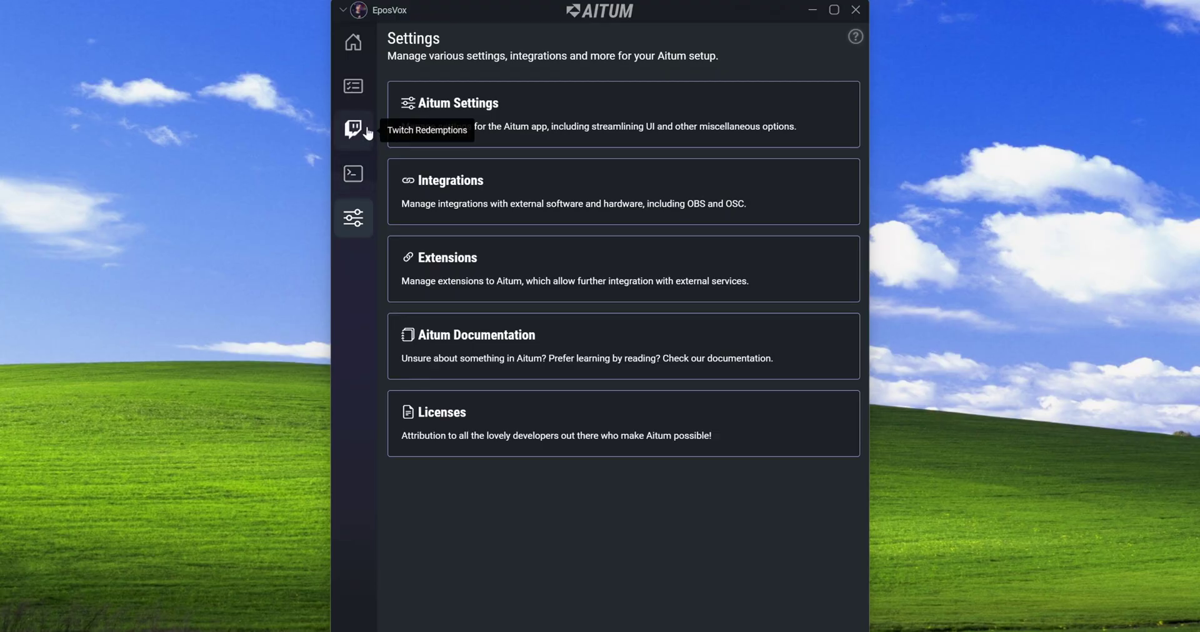
# - Look over the Twitch channel point redemptions and the list of rules
pyautogui.click(367, 130)
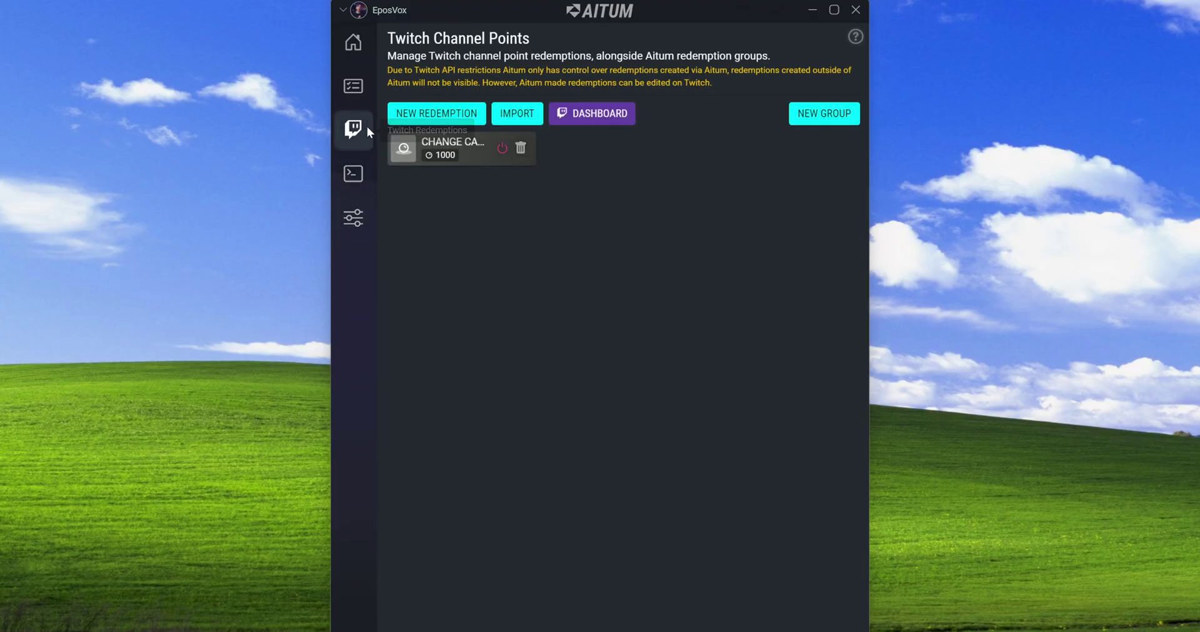
pyautogui.click(356, 89)
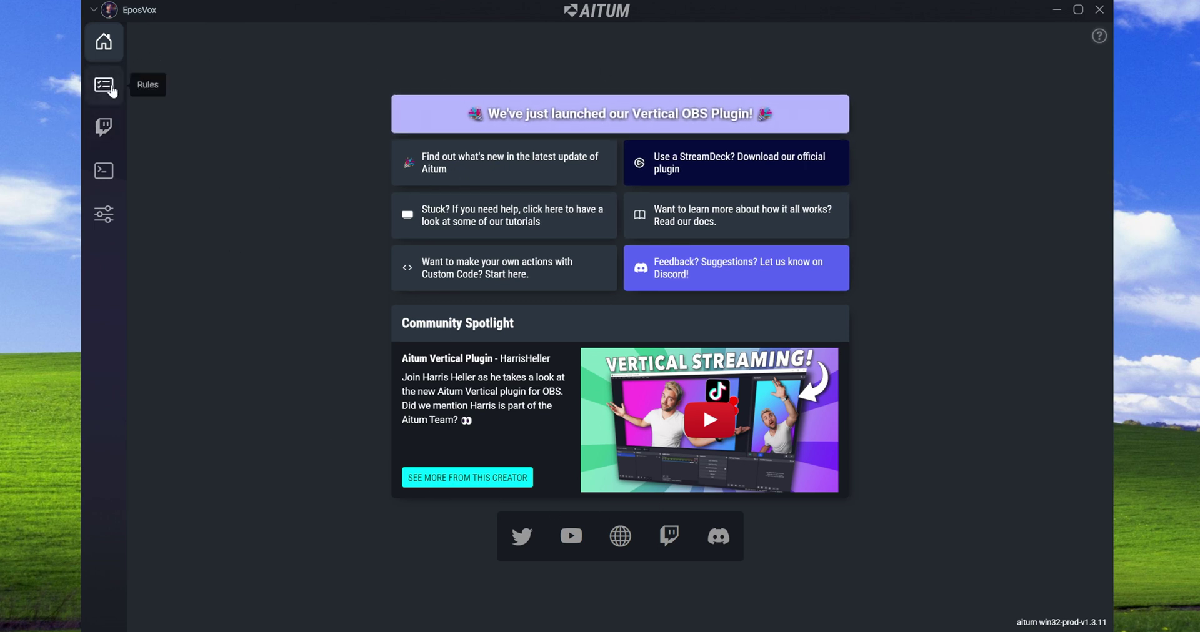
pyautogui.click(110, 90)
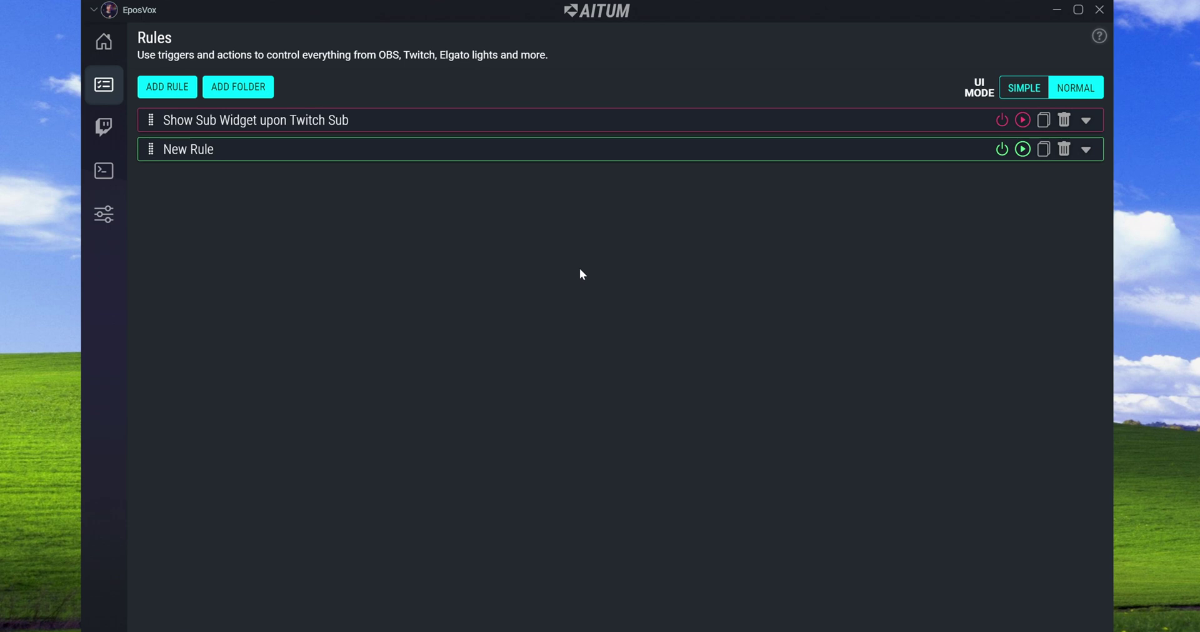
# - View the integration types available for a new integration in the settings, without adding one
pyautogui.click(103, 215)
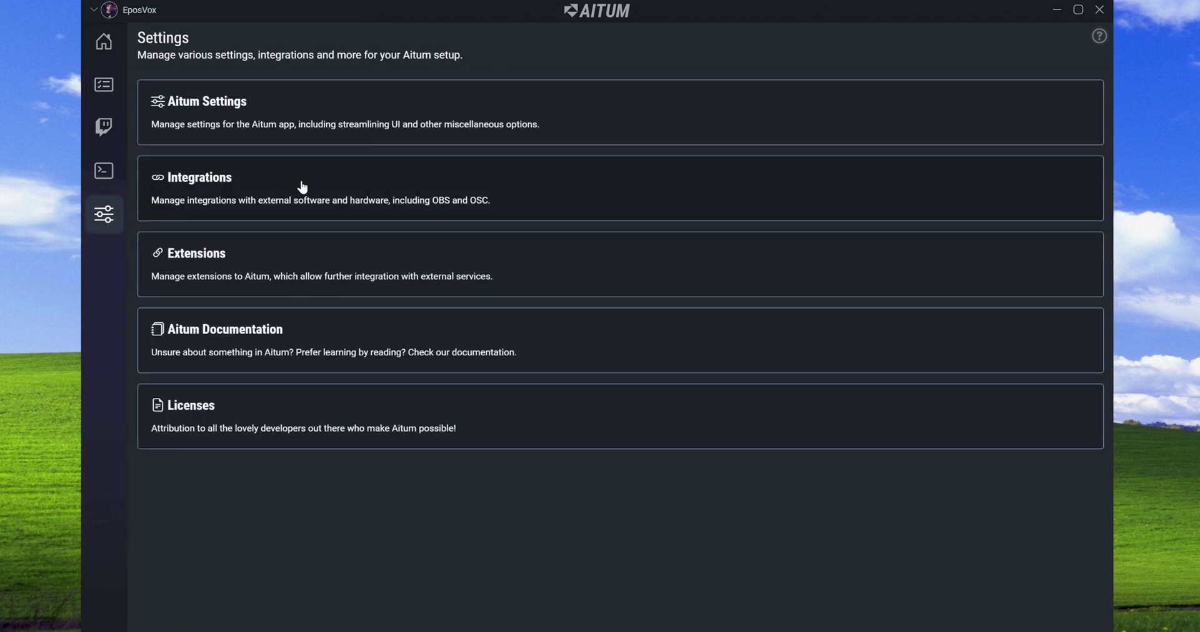
pyautogui.click(303, 186)
pyautogui.click(276, 132)
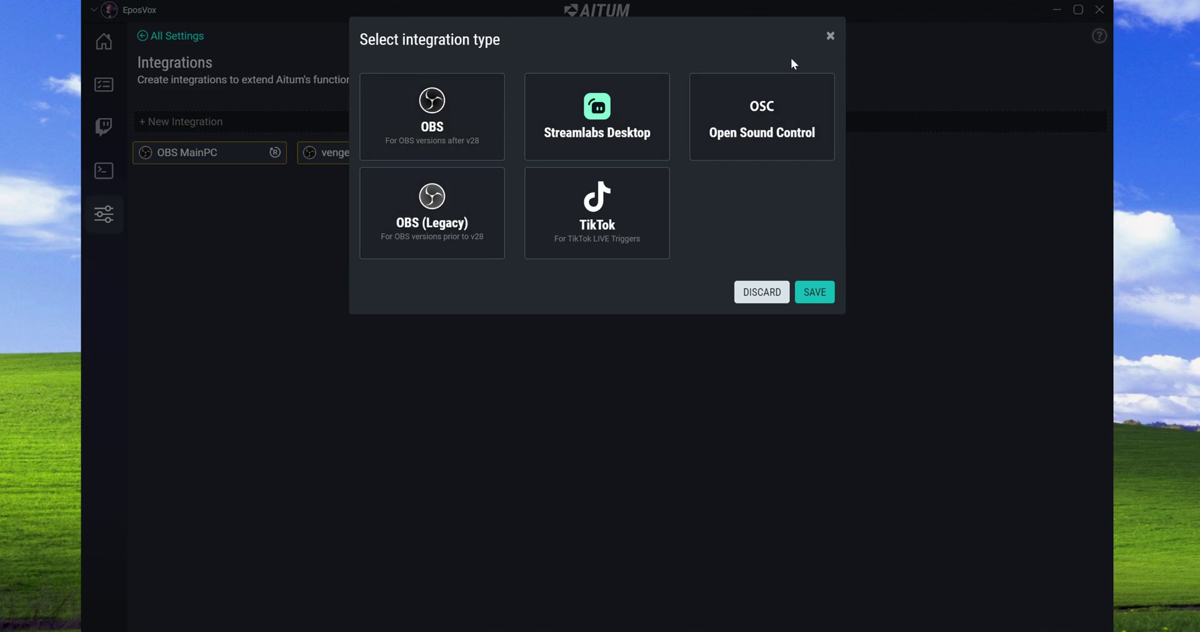
pyautogui.click(830, 37)
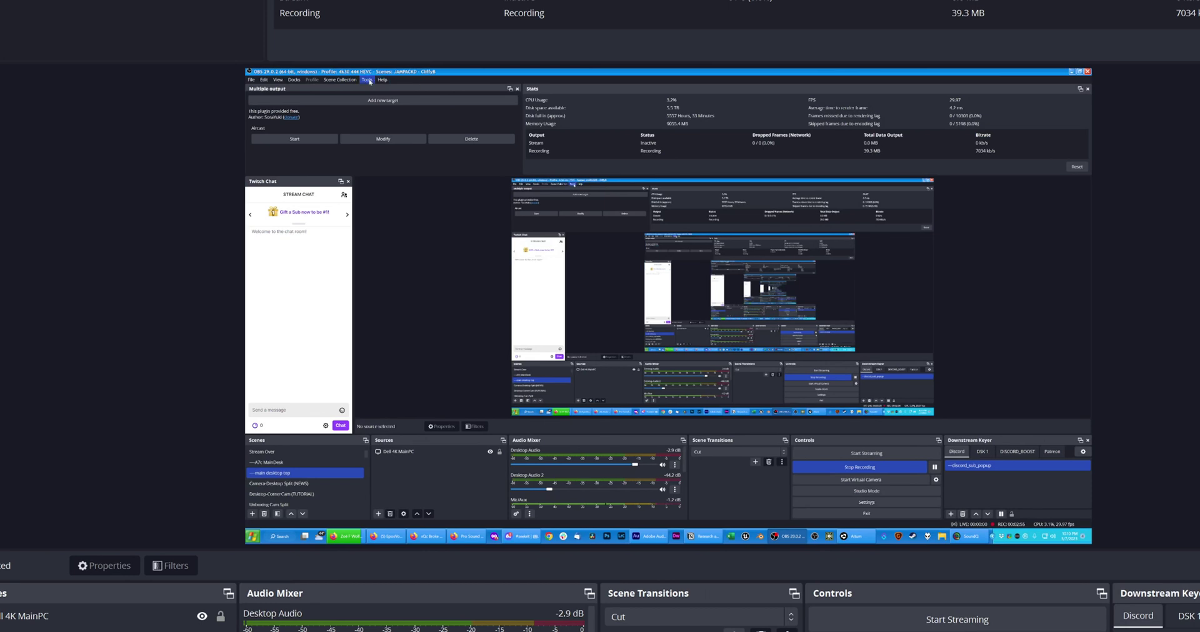
# - Switch to OBS and inspect the WebSocket server settings, selecting the server password before closing them without changes
pyautogui.click(369, 82)
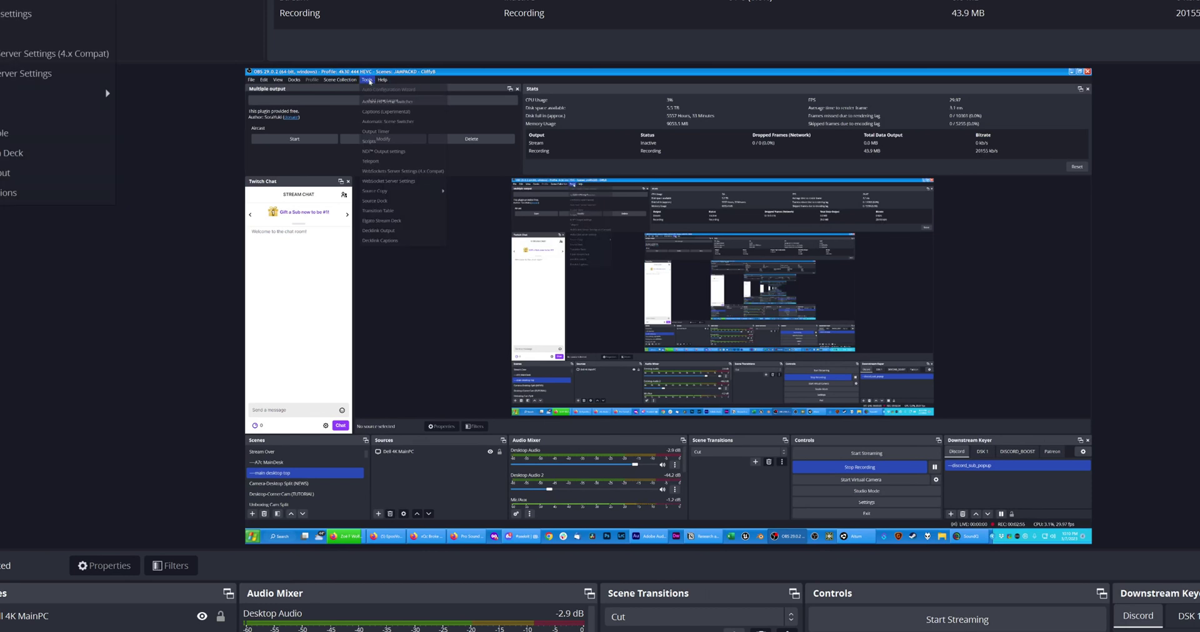
pyautogui.click(2, 73)
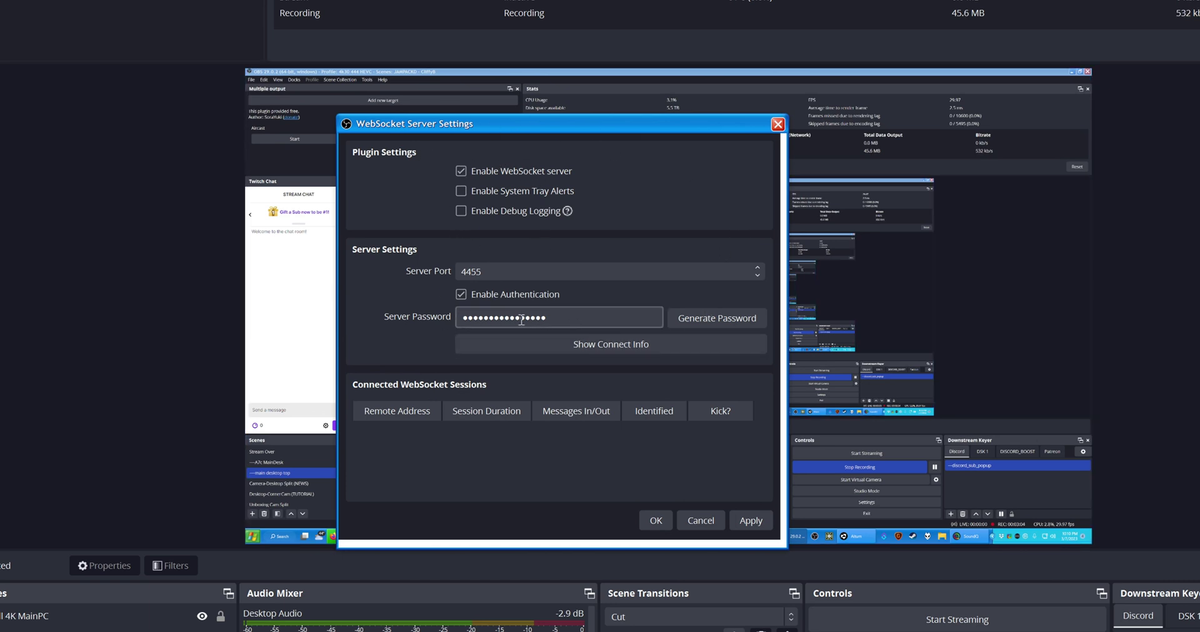
pyautogui.moveTo(594, 318); pyautogui.dragTo(385, 316)
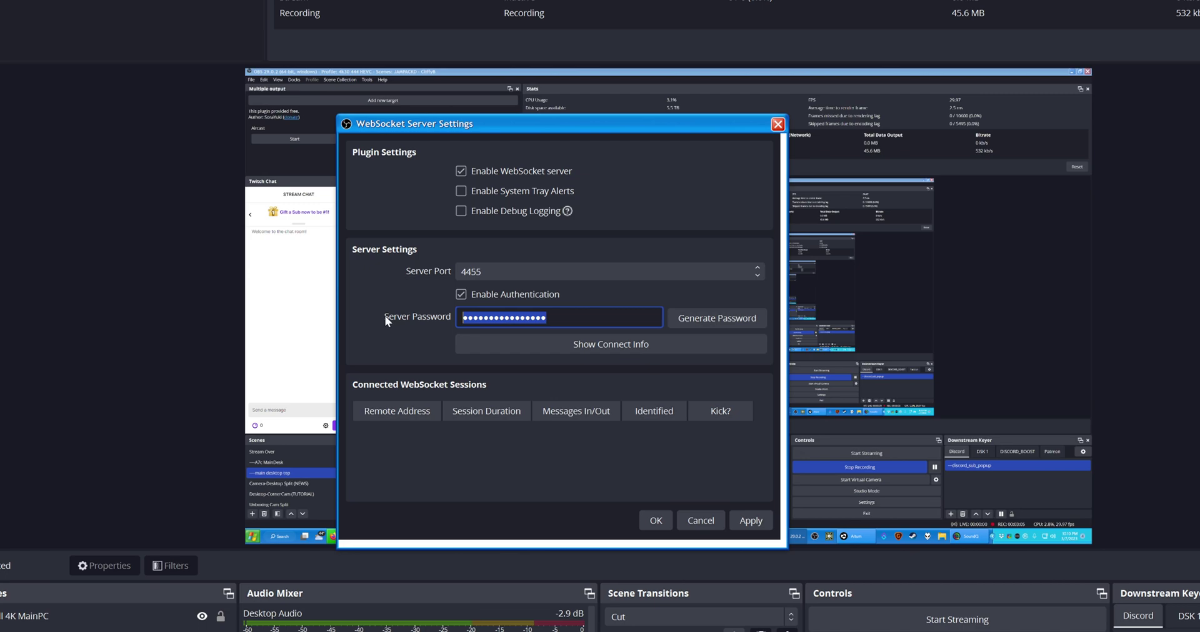
pyautogui.click(723, 519)
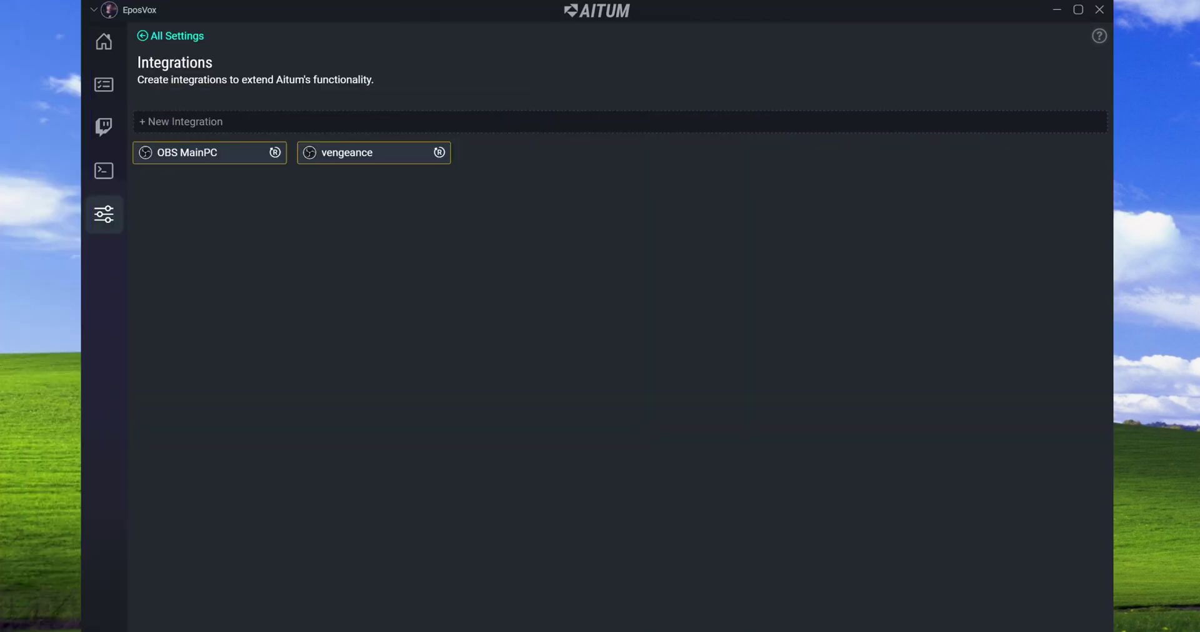
# - Switch back to Aitum and fill in the password for a new OBS integration, closing the form without saving
pyautogui.click(278, 125)
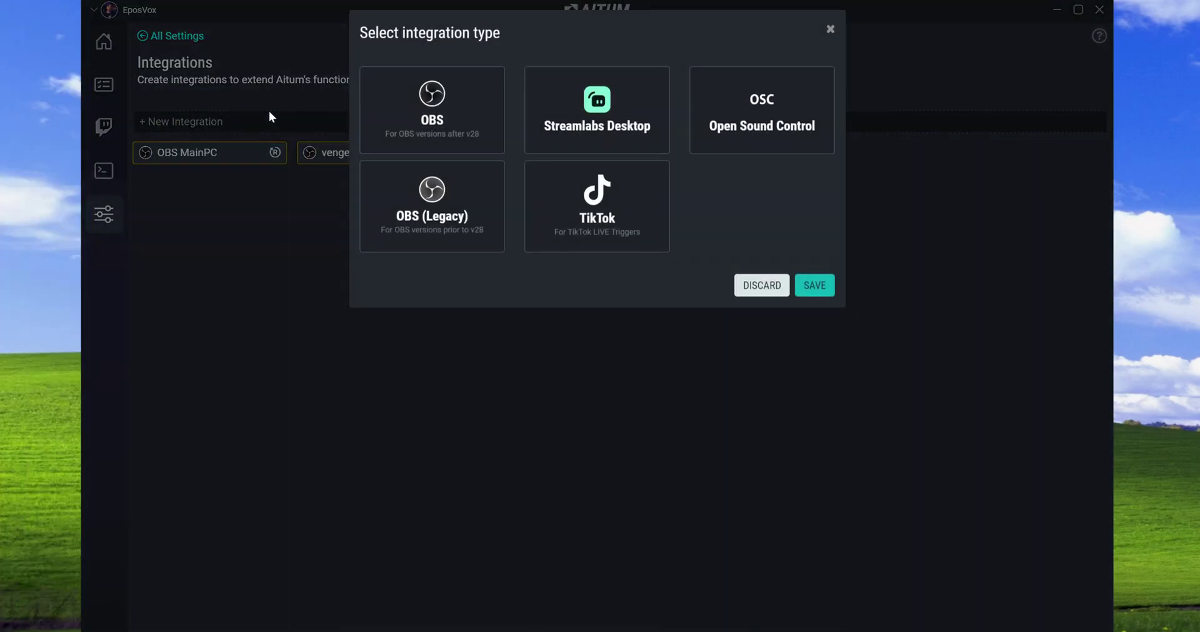
pyautogui.click(471, 140)
pyautogui.click(450, 208)
pyautogui.click(651, 158)
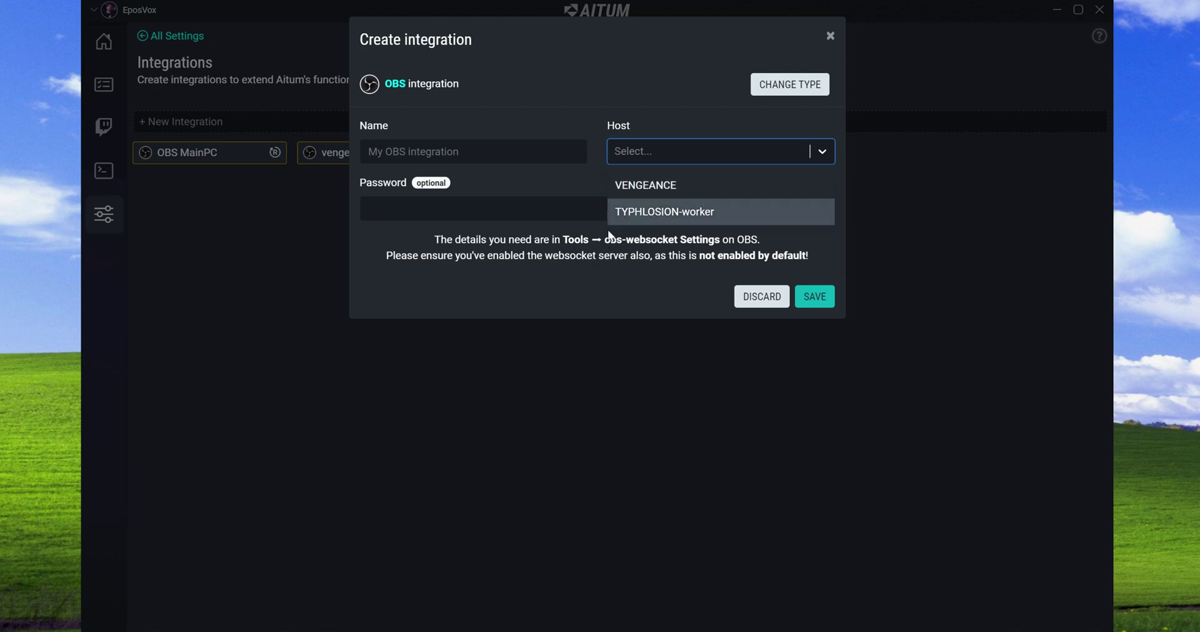
pyautogui.click(557, 208)
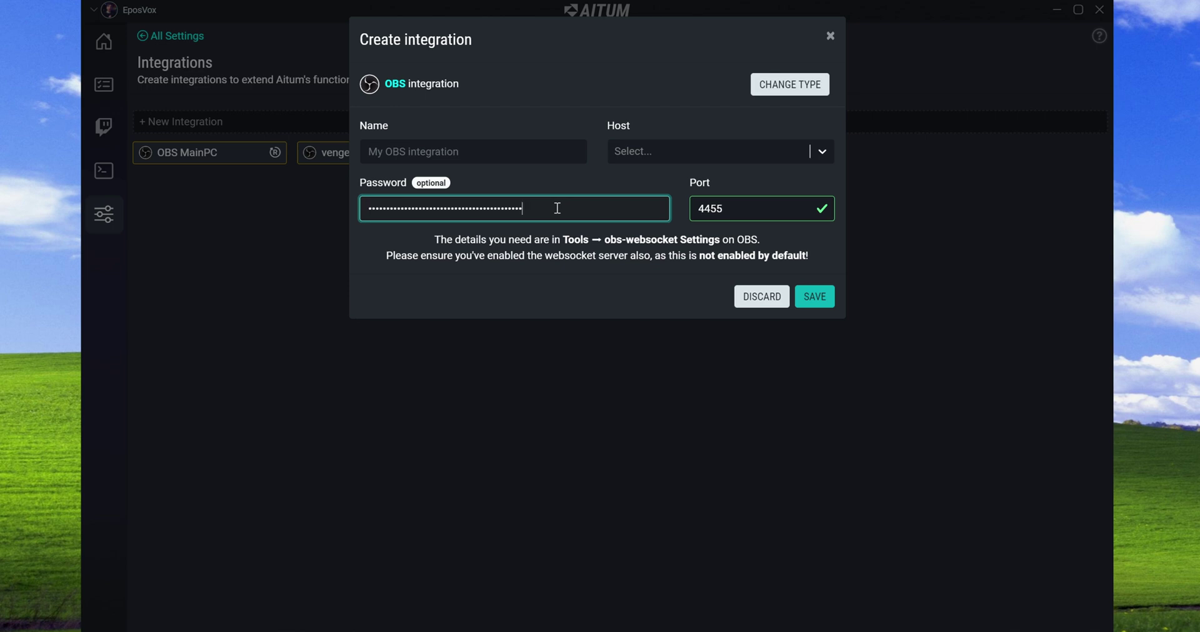
pyautogui.click(829, 36)
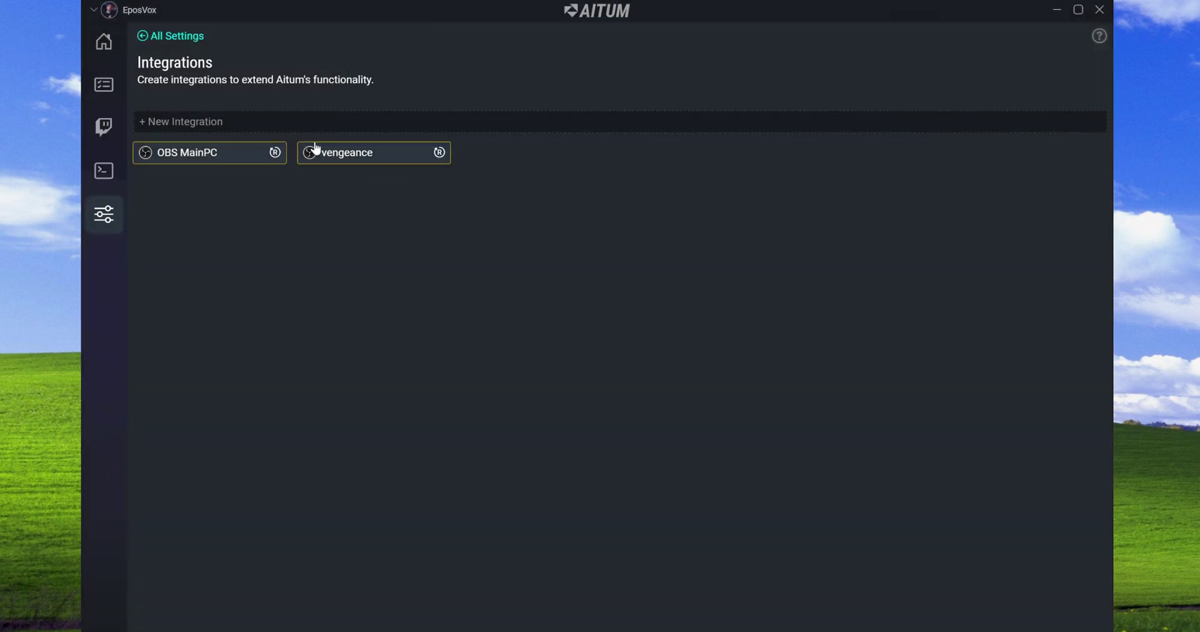
# - Examine the triggers, checks and actions of the existing New Rule, then collapse it again
pyautogui.click(106, 127)
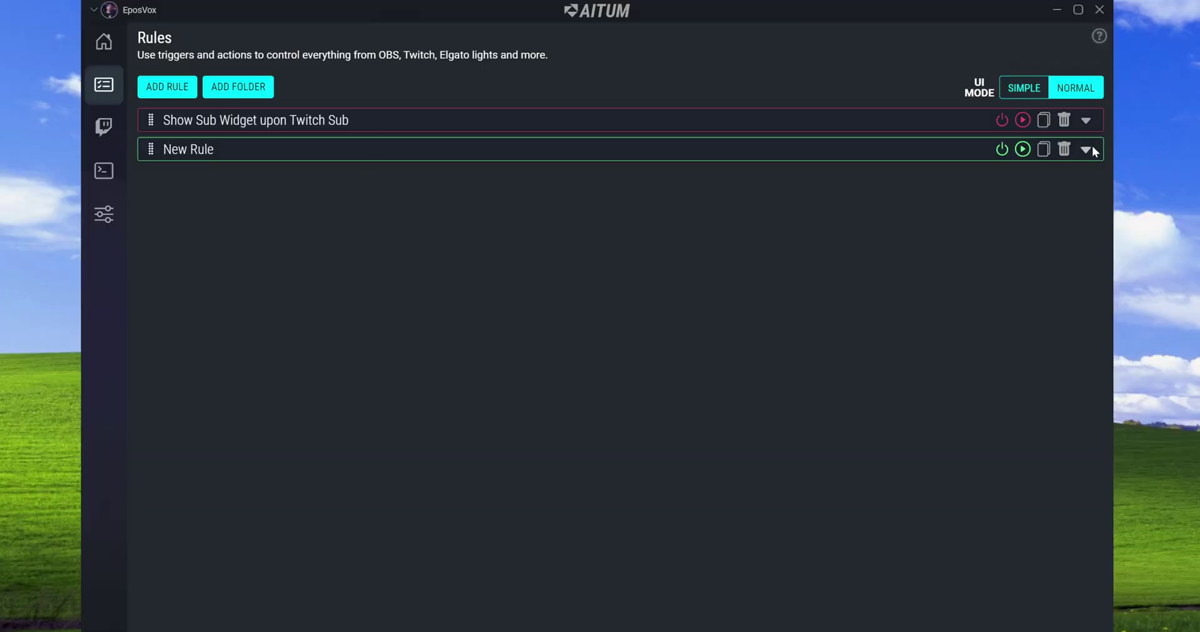
pyautogui.click(1030, 156)
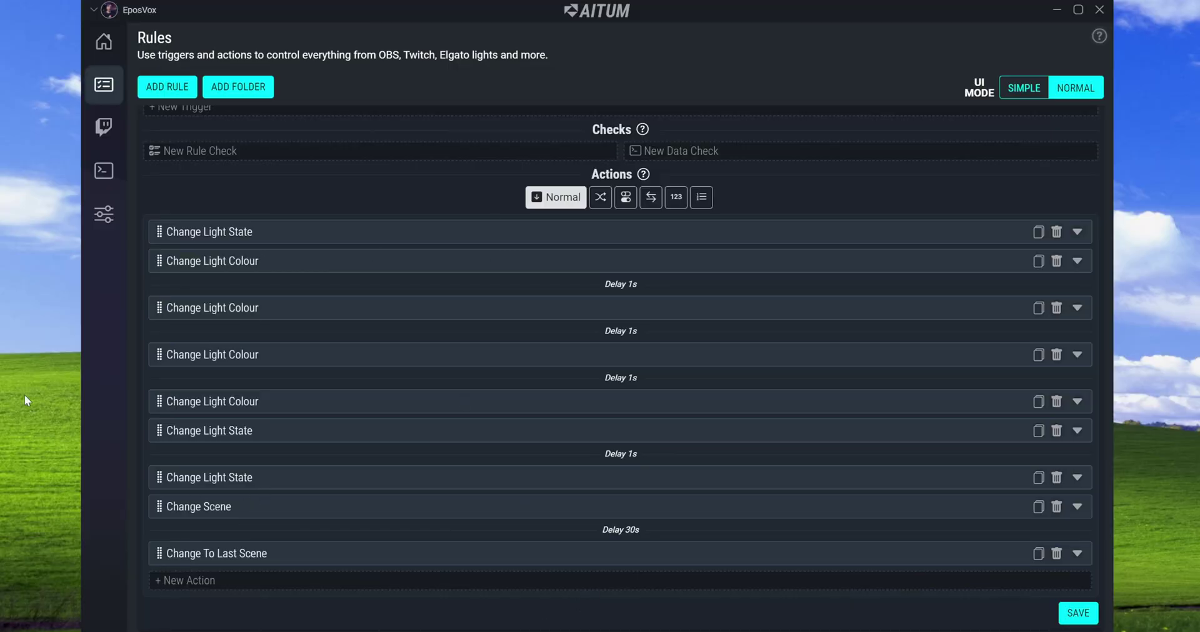
pyautogui.scroll(2, 532, 404)
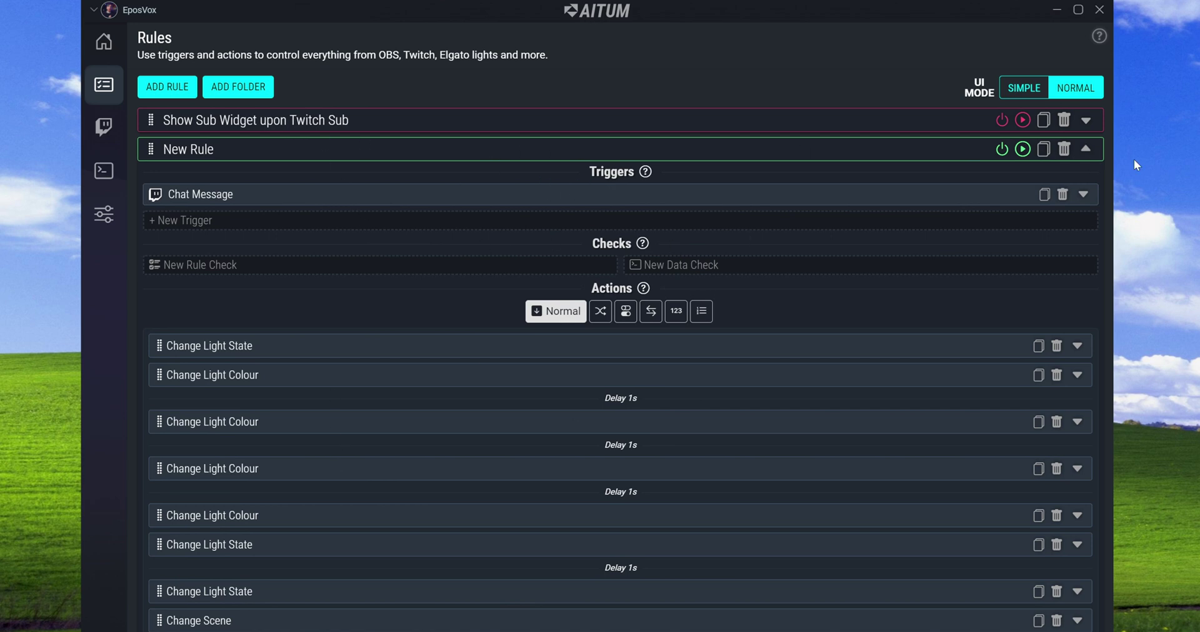
pyautogui.click(1085, 154)
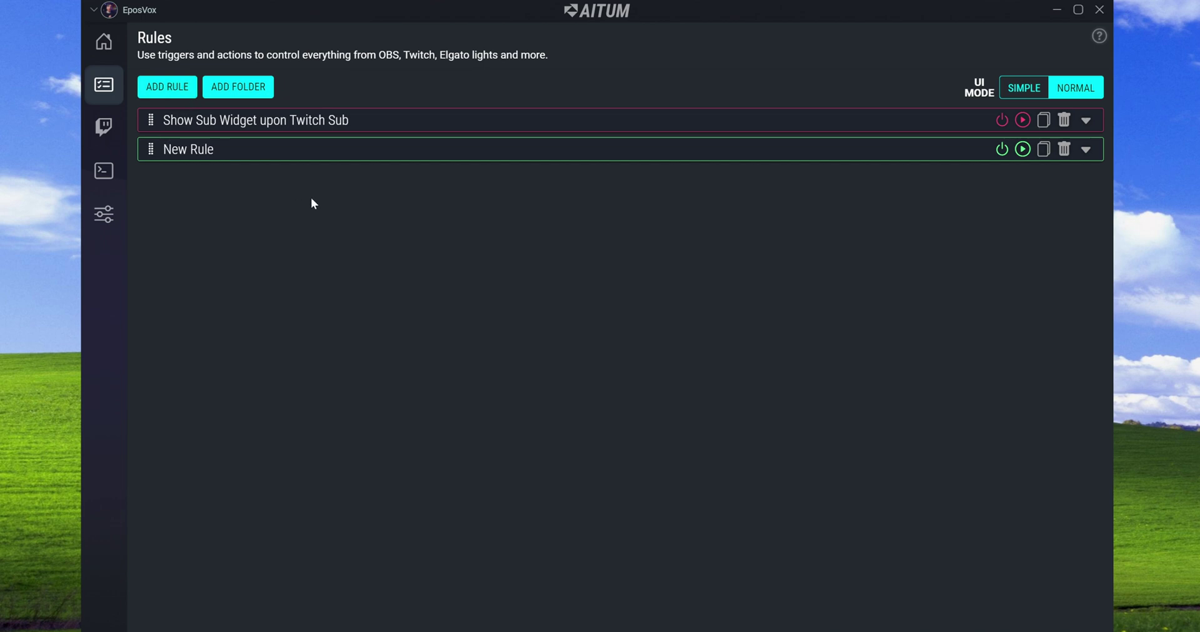
# - Add a rule named RAID ON TWITCH and disable the existing New Rule
pyautogui.click(162, 86)
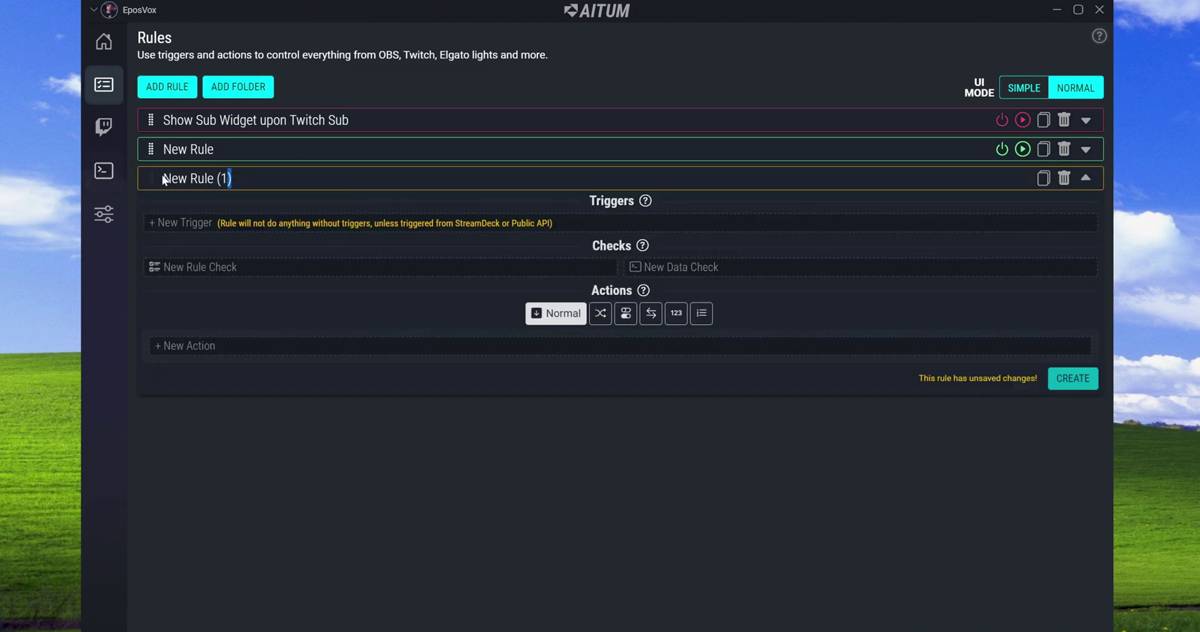
pyautogui.click(1002, 150)
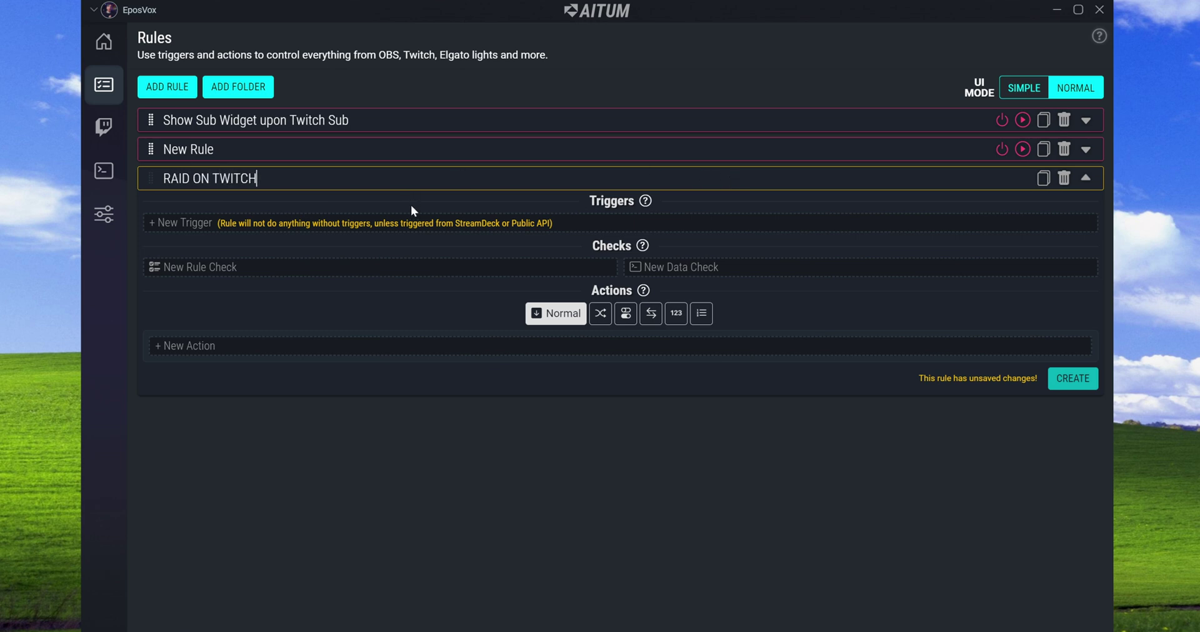
# - Add a Twitch trigger of type Incoming Raid to the RAID ON TWITCH rule, leaving the raiding channel and viewer amount blank
pyautogui.click(225, 225)
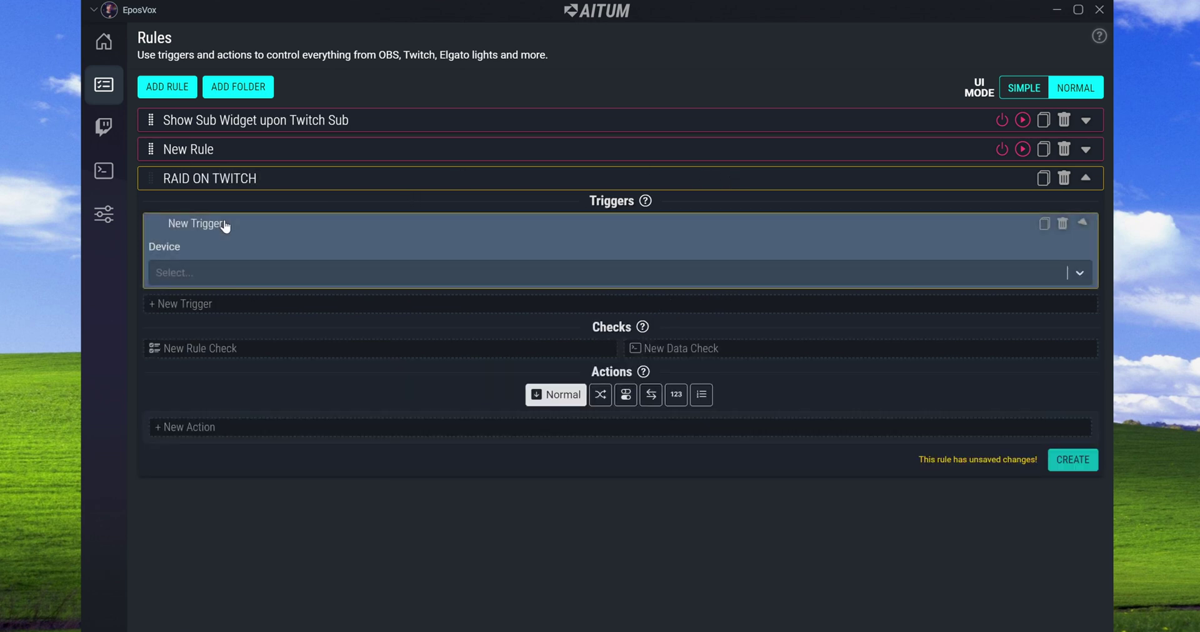
pyautogui.click(208, 275)
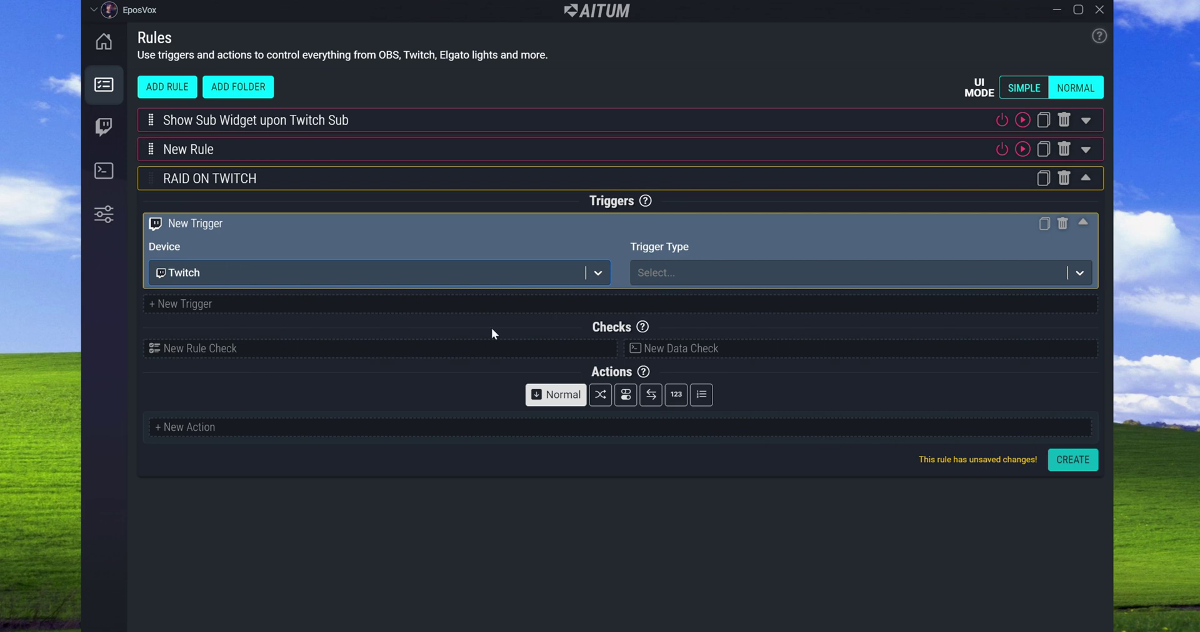
pyautogui.click(721, 263)
pyautogui.scroll(-8, 738, 371)
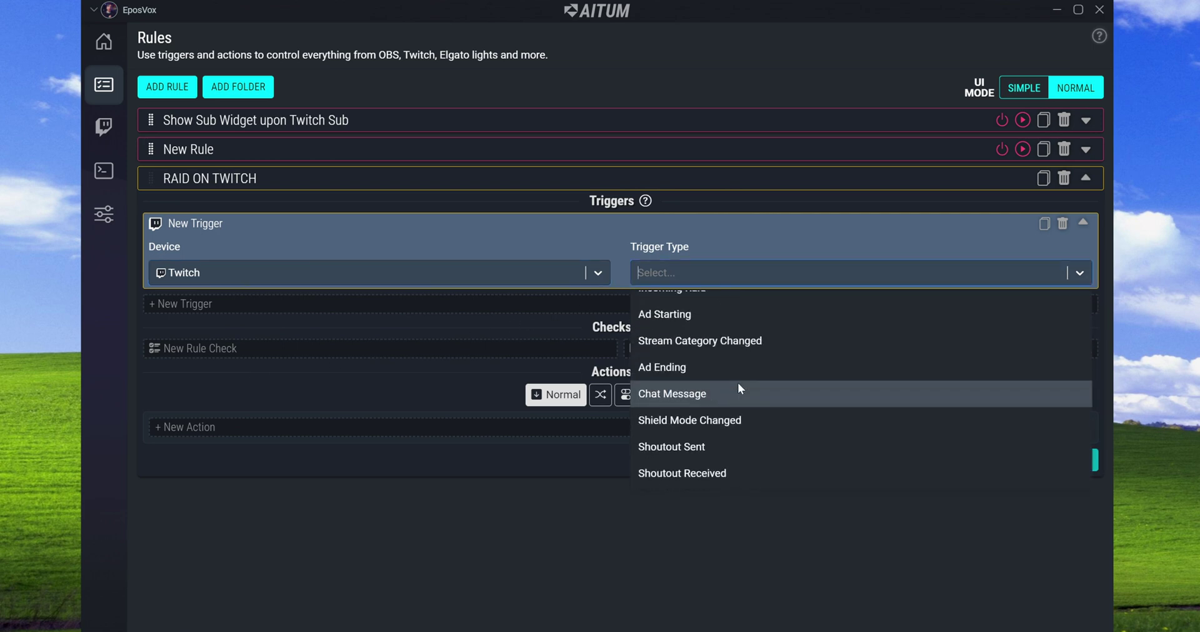
pyautogui.scroll(5, 736, 400)
pyautogui.scroll(-10, 733, 417)
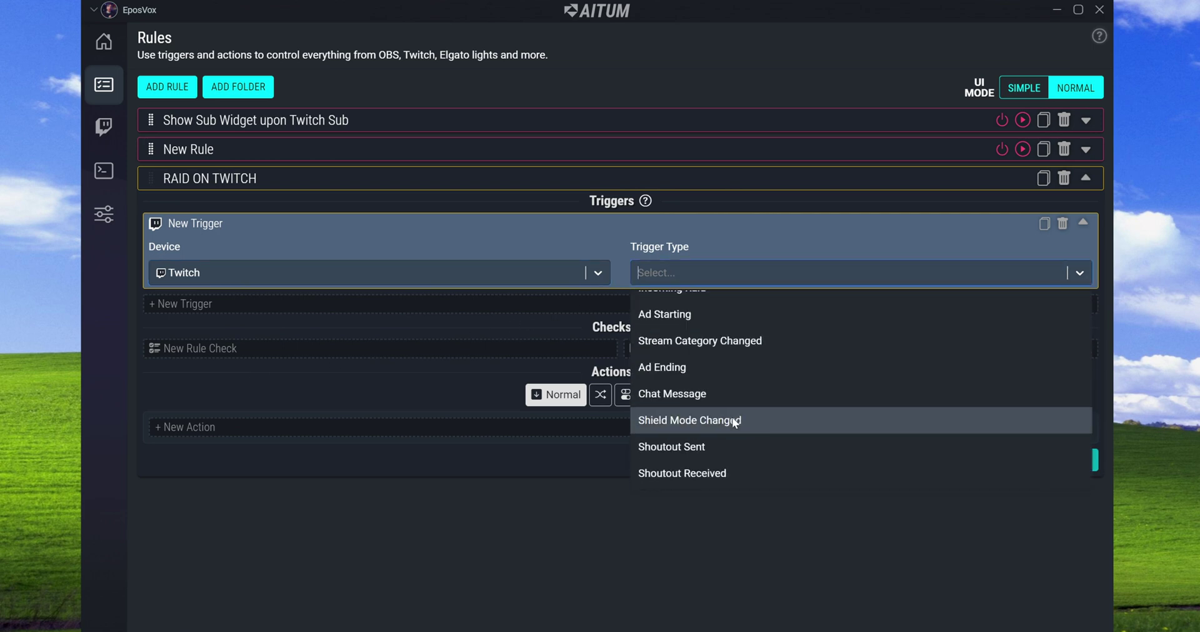
pyautogui.scroll(5, 721, 440)
pyautogui.scroll(3, 720, 440)
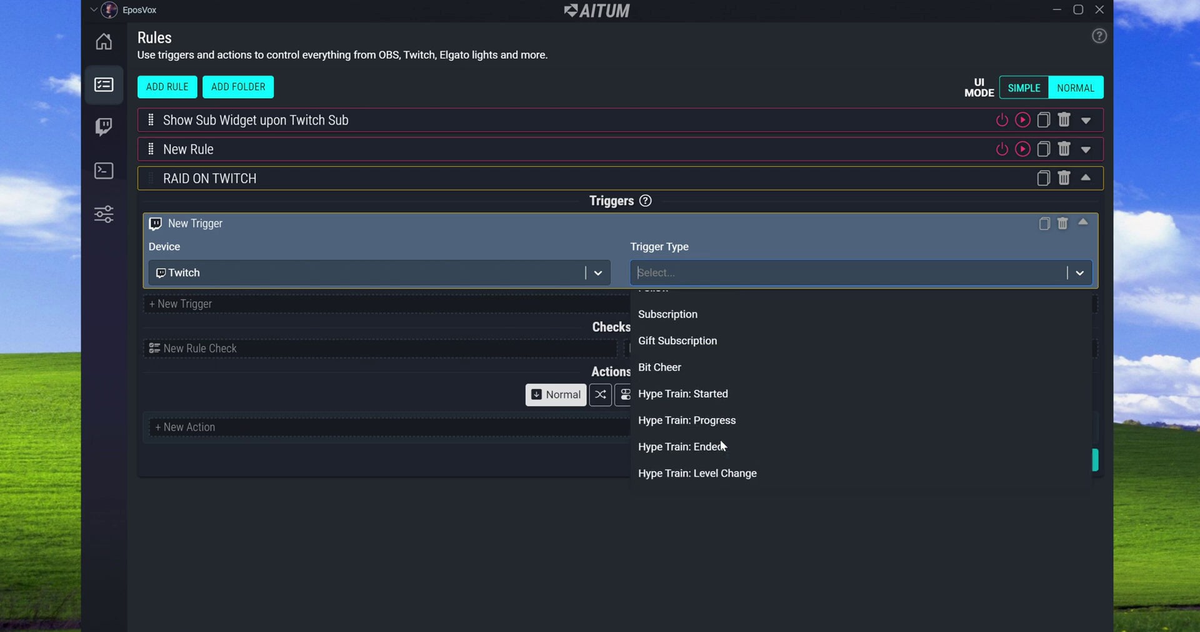
pyautogui.scroll(2, 717, 429)
pyautogui.scroll(-7, 717, 429)
pyautogui.scroll(-2, 718, 429)
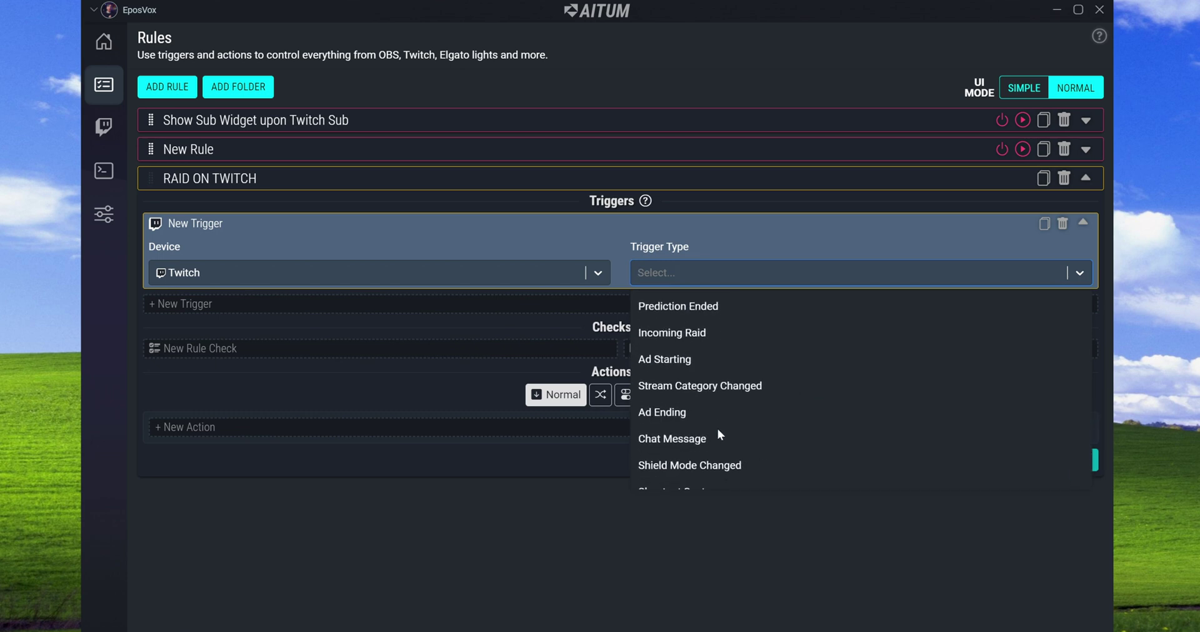
pyautogui.click(666, 335)
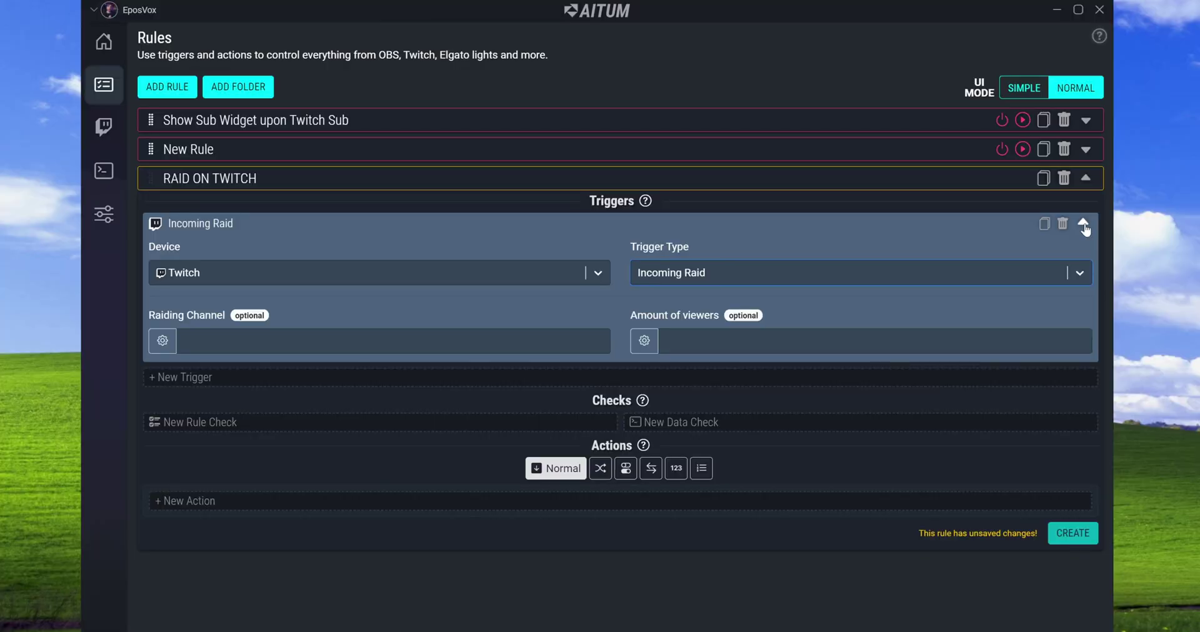
pyautogui.click(1083, 225)
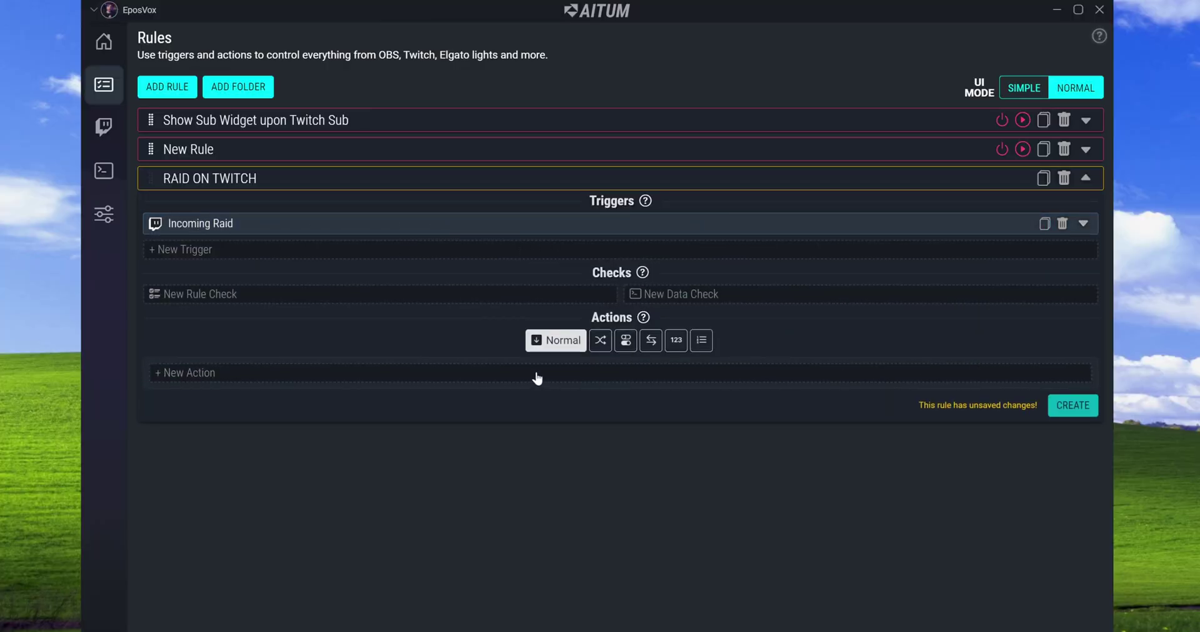
# - Add an action to the RAID ON TWITCH rule for Elgato: Sound LED Left with the type Change Light State
pyautogui.click(501, 374)
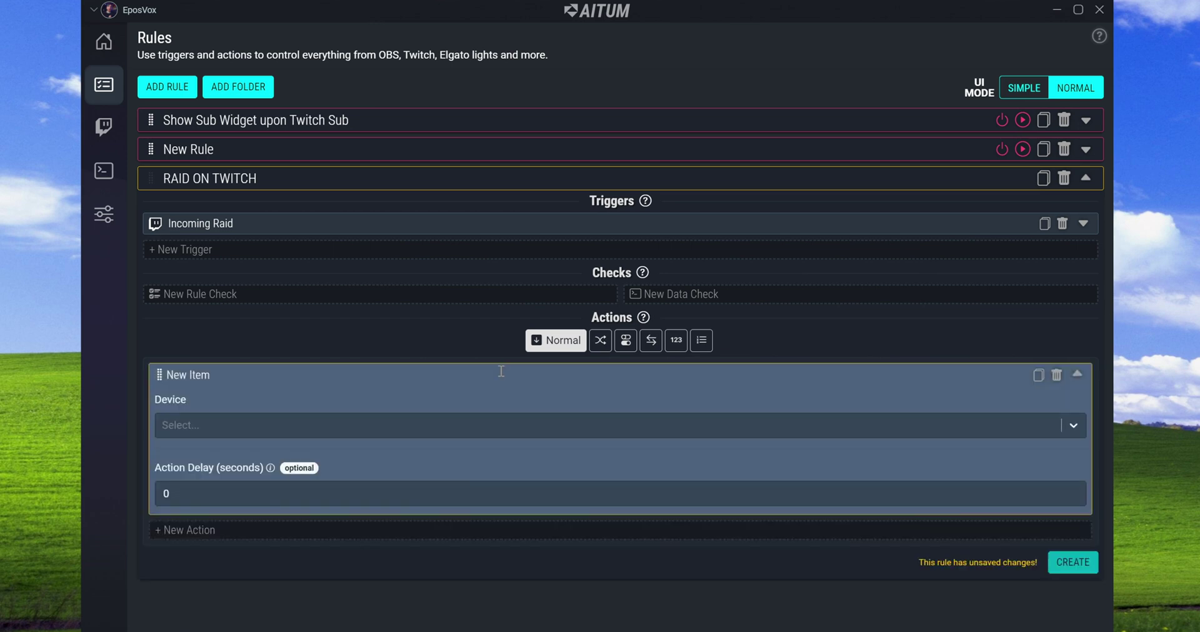
pyautogui.click(391, 438)
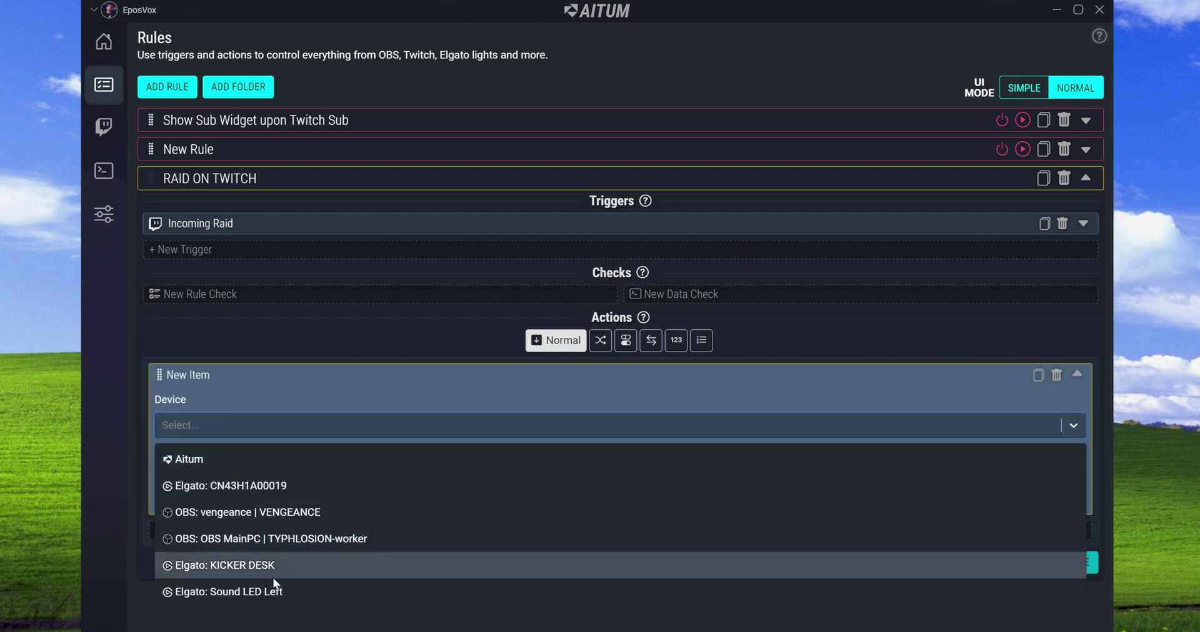
pyautogui.scroll(-3, 275, 584)
pyautogui.scroll(3, 275, 564)
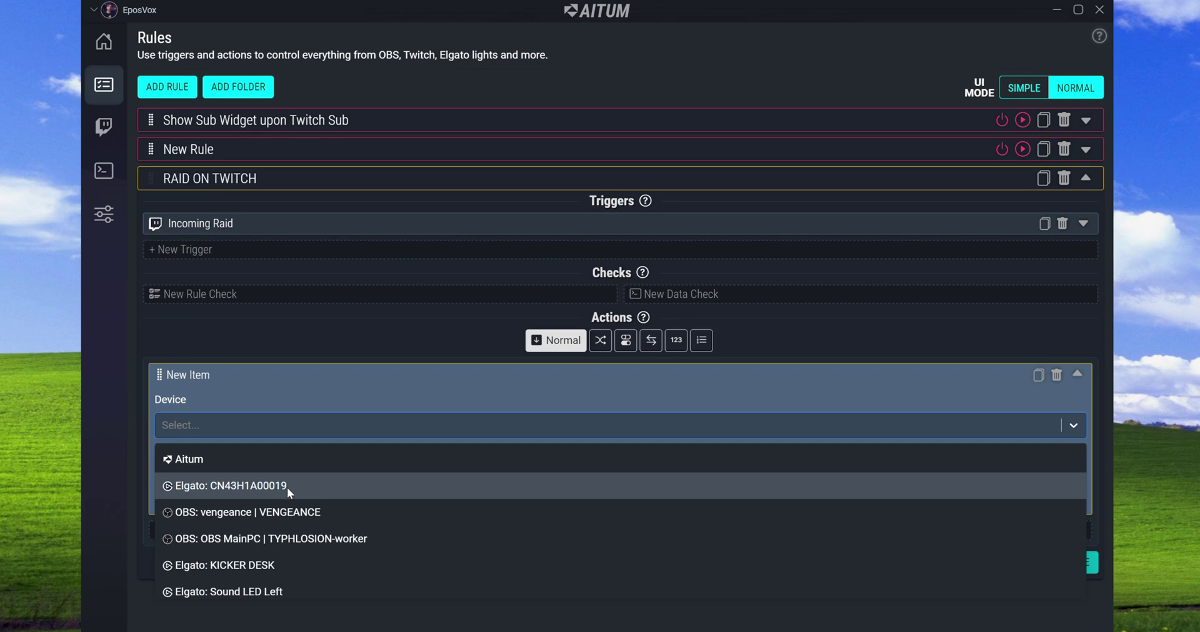
pyautogui.scroll(-3, 277, 485)
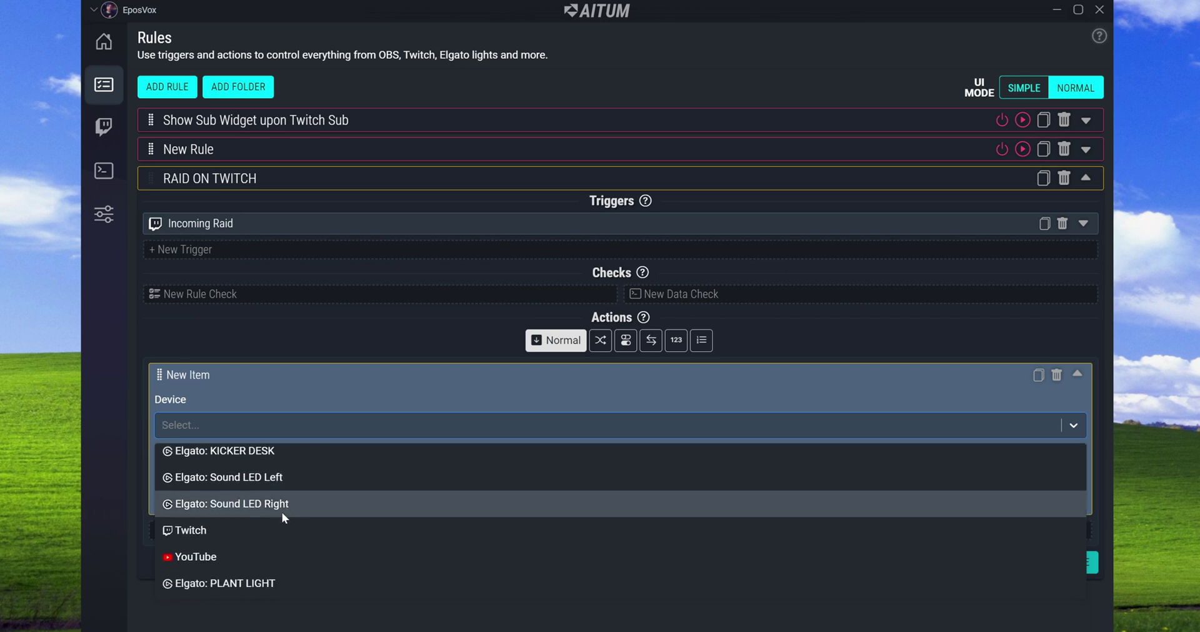
pyautogui.click(292, 478)
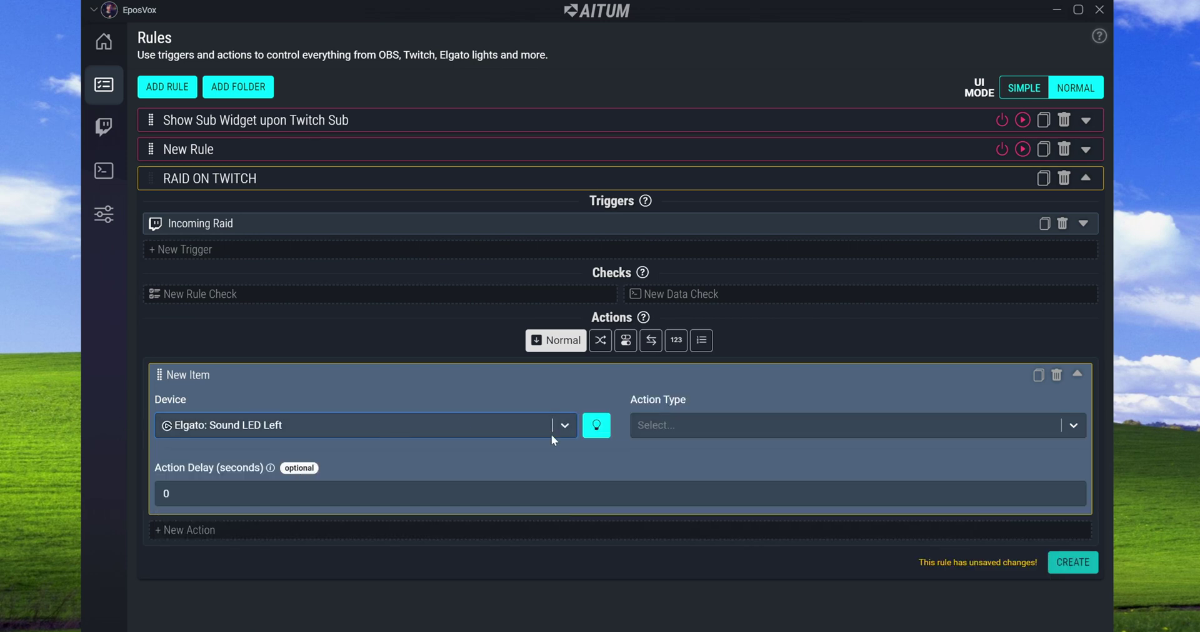
pyautogui.click(721, 427)
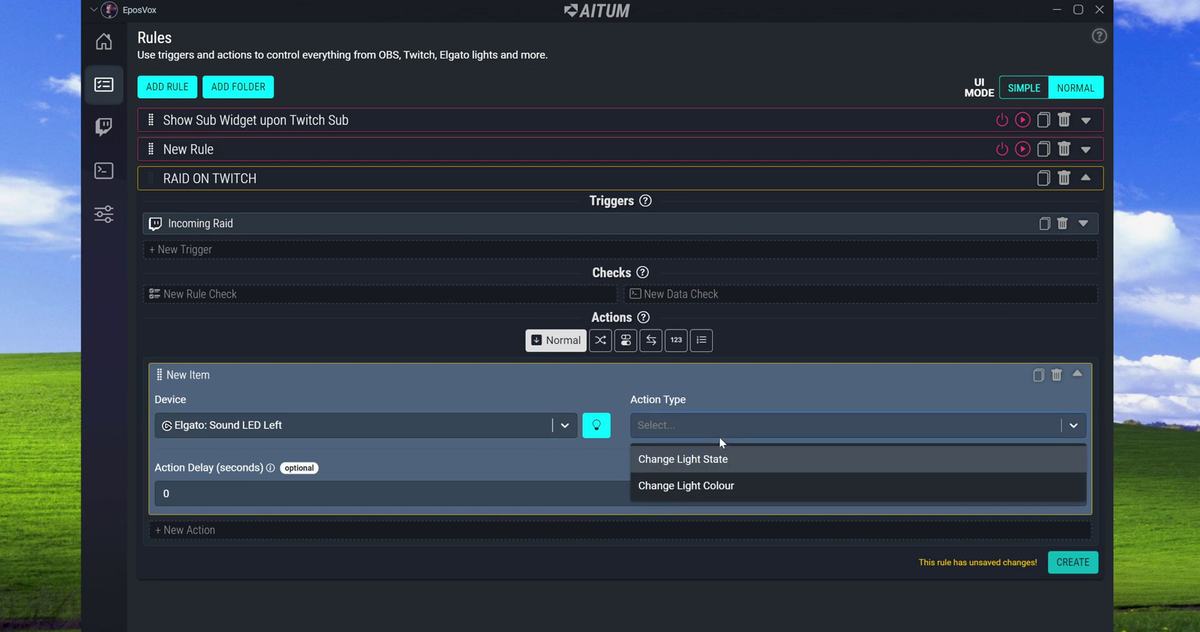
pyautogui.click(715, 461)
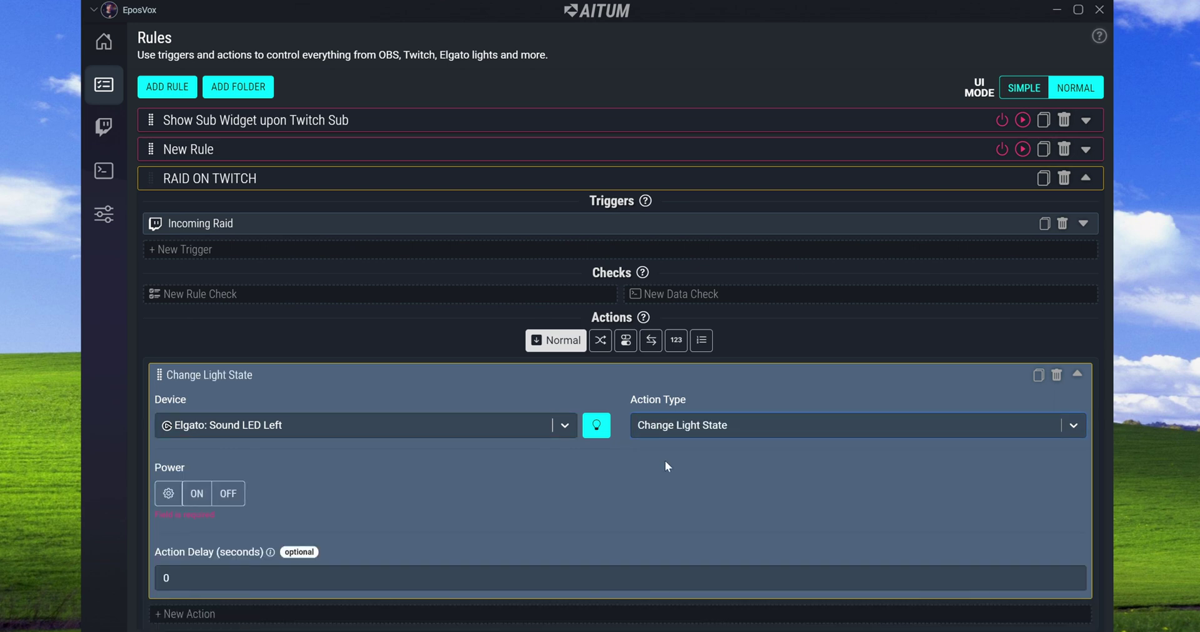
# - Set Sound LED Left's power to ON and add a Change Light State action that turns Elgato: Sound LED Right ON
pyautogui.click(197, 495)
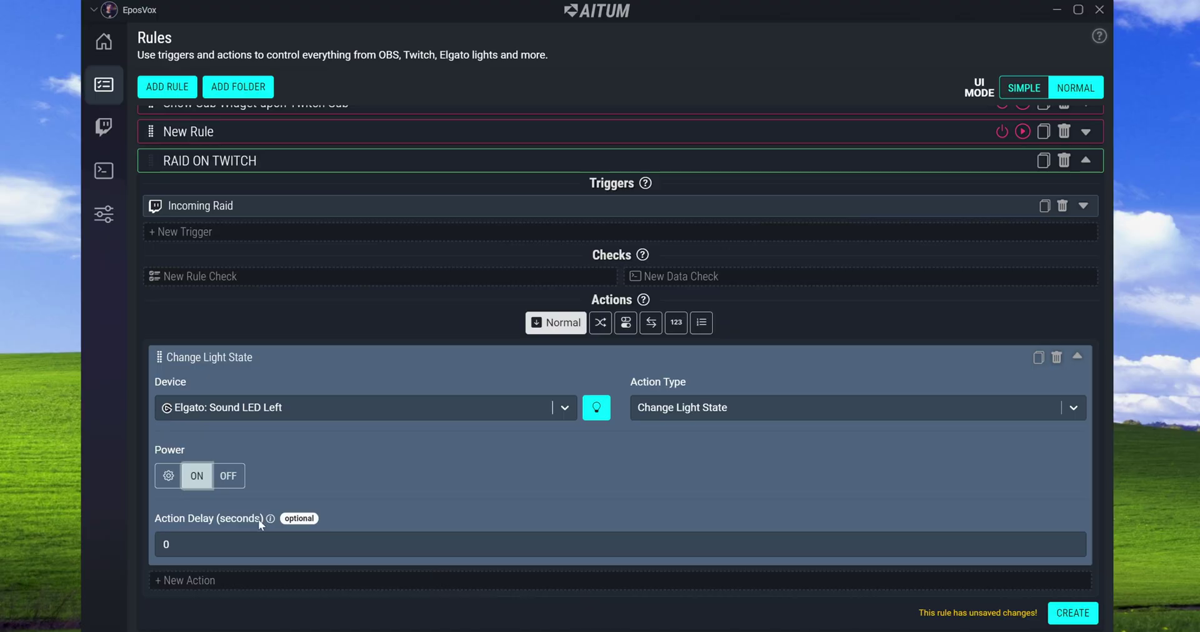
pyautogui.click(357, 584)
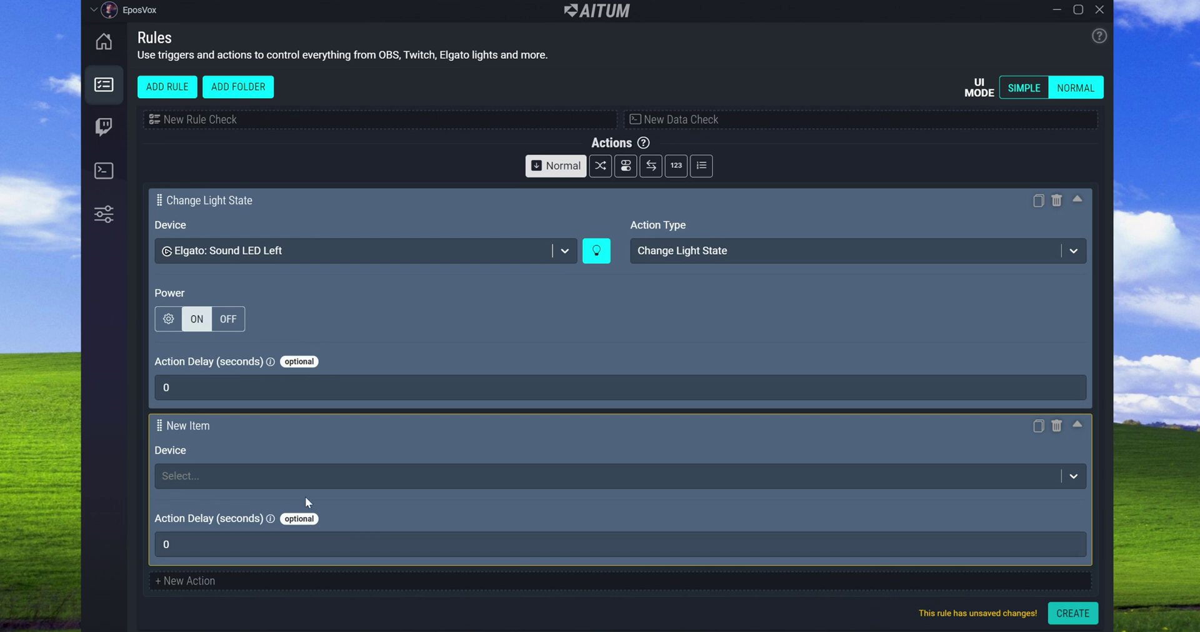
pyautogui.click(302, 481)
pyautogui.scroll(-2, 276, 538)
pyautogui.click(276, 543)
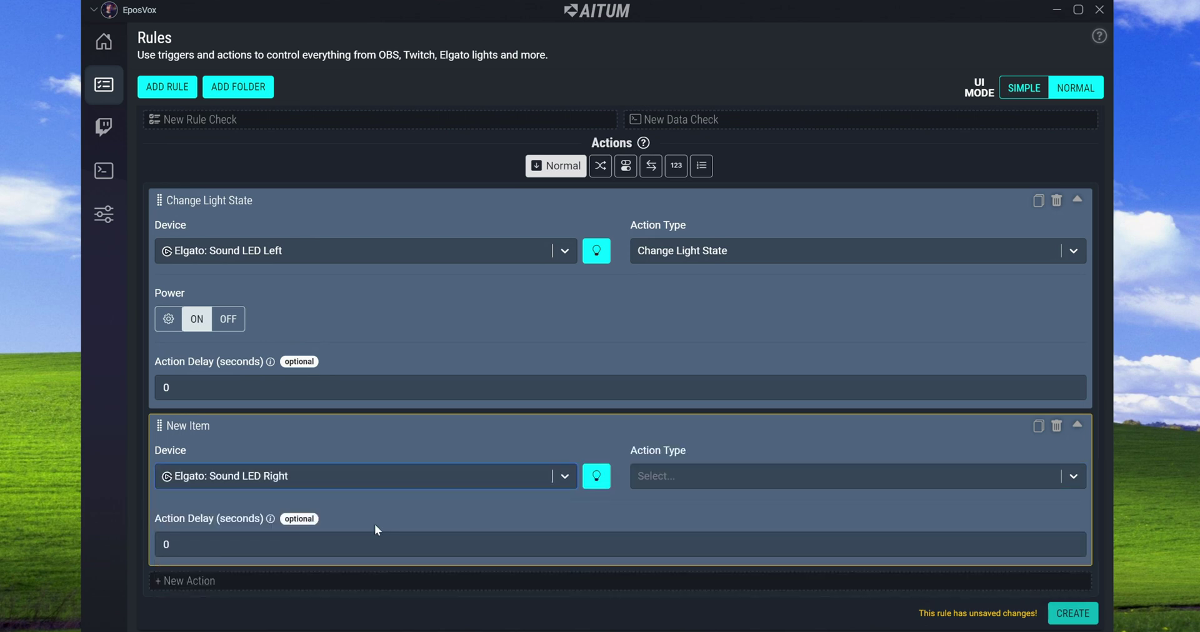
pyautogui.click(721, 476)
pyautogui.click(659, 512)
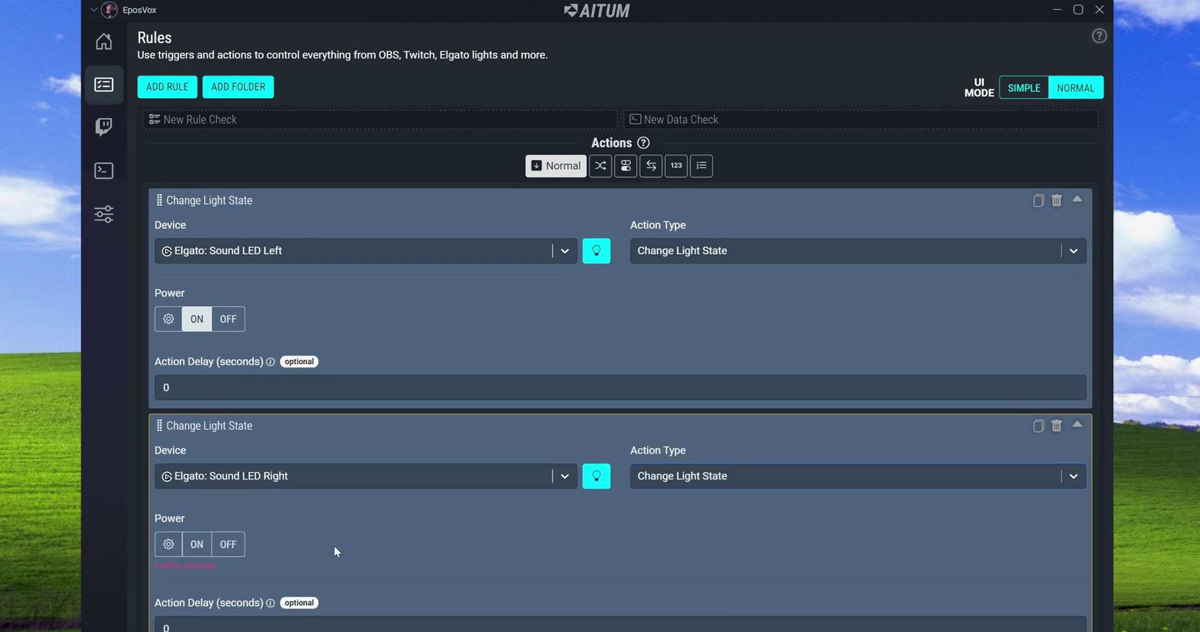
pyautogui.click(197, 546)
# - Add a Change Light Colour action for Elgato: Sound LED Left with the light colour set to red #ff1100
pyautogui.scroll(-1, 403, 570)
pyautogui.click(366, 580)
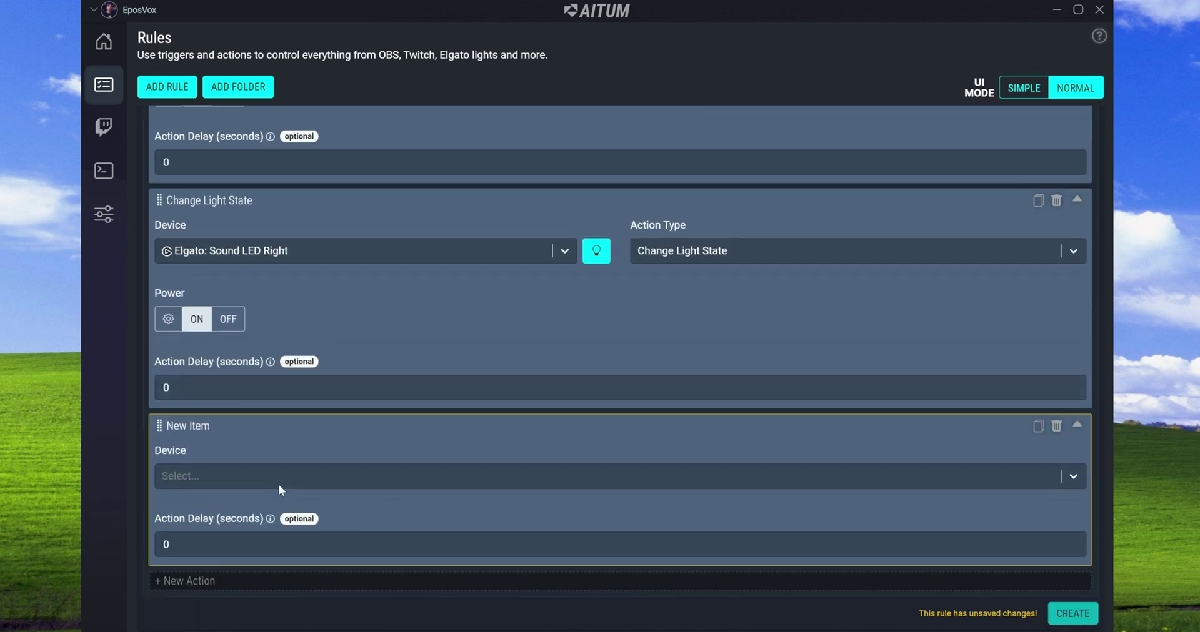
pyautogui.click(289, 484)
pyautogui.scroll(-2, 273, 544)
pyautogui.click(278, 574)
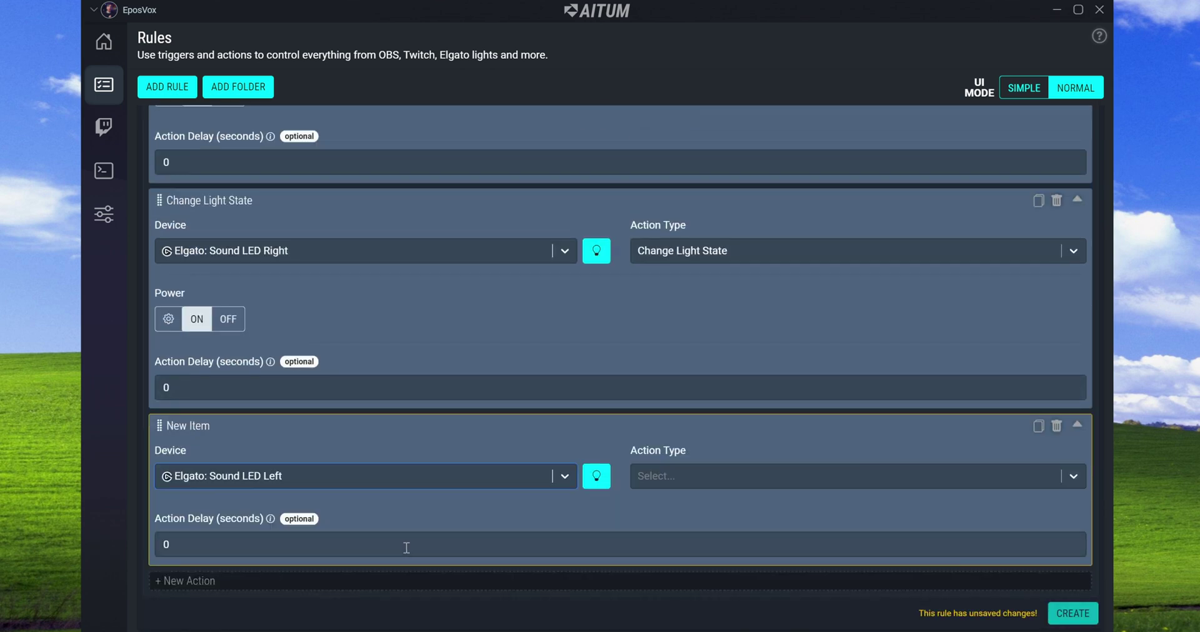
pyautogui.click(684, 478)
pyautogui.click(681, 532)
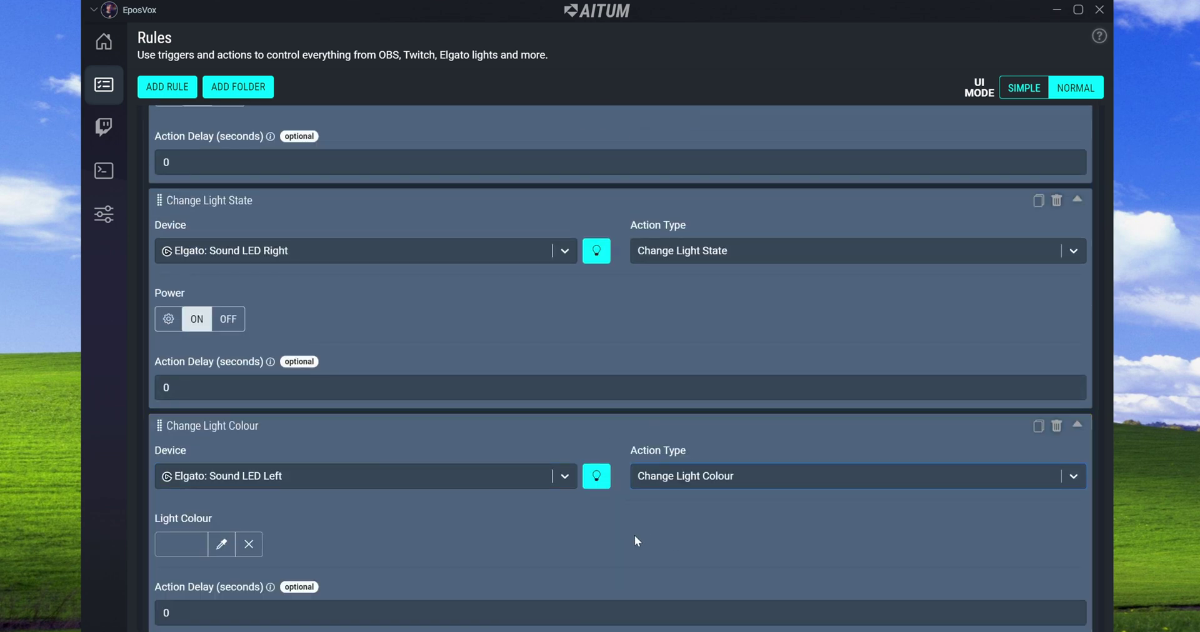
pyautogui.scroll(-1, 563, 538)
pyautogui.click(221, 476)
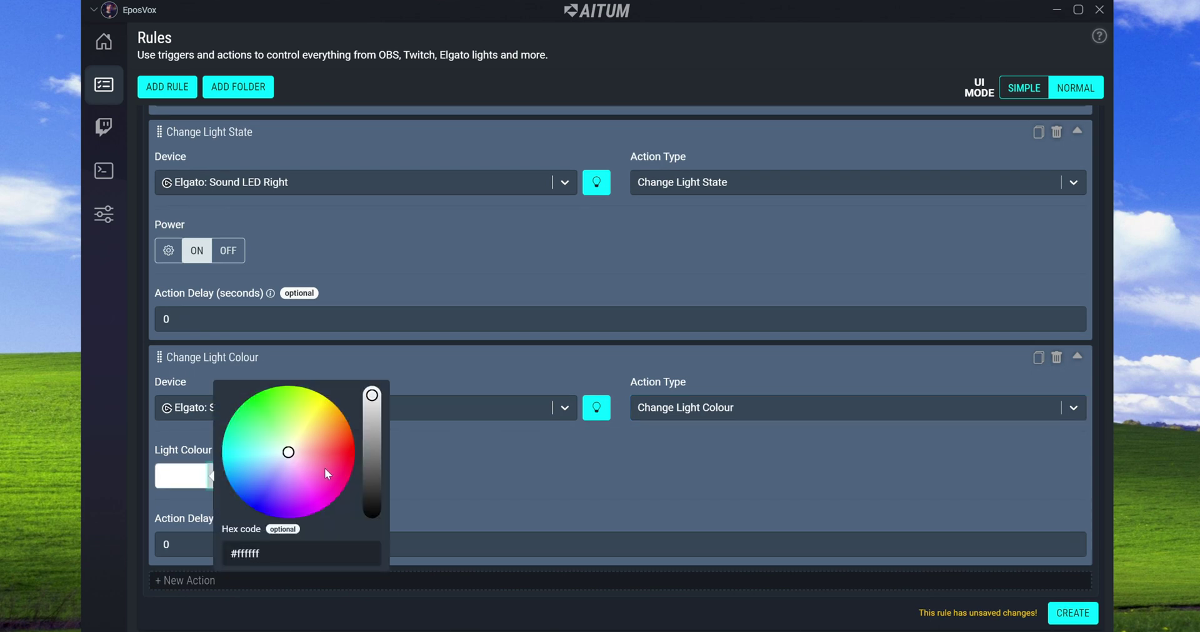
pyautogui.moveTo(285, 450); pyautogui.dragTo(361, 447)
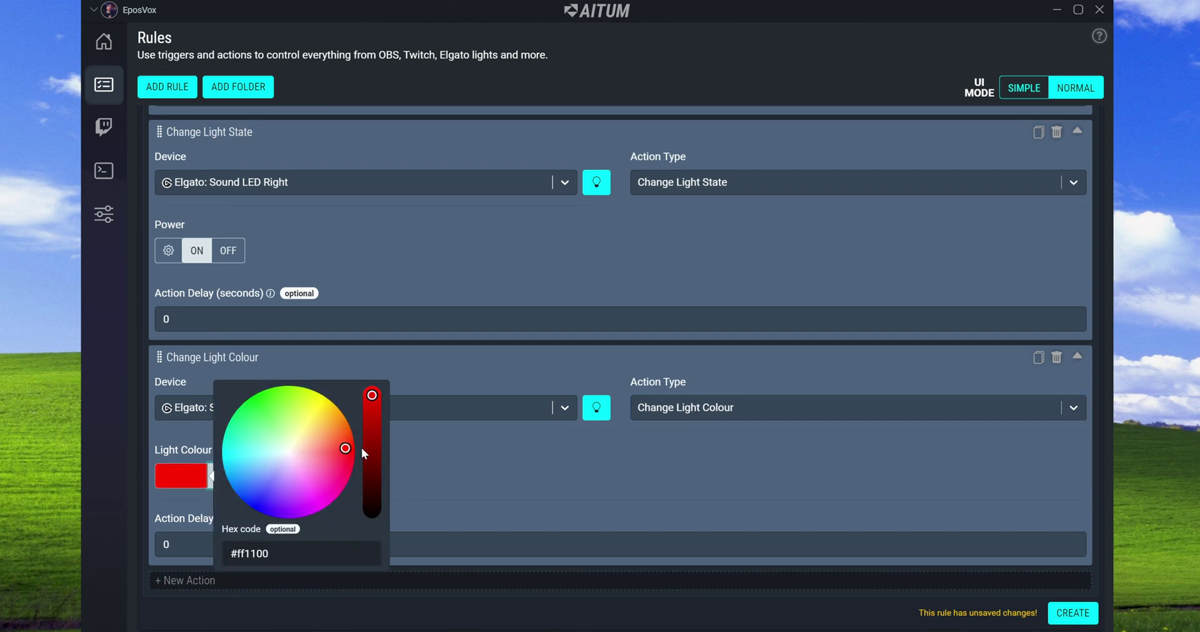
pyautogui.click(434, 488)
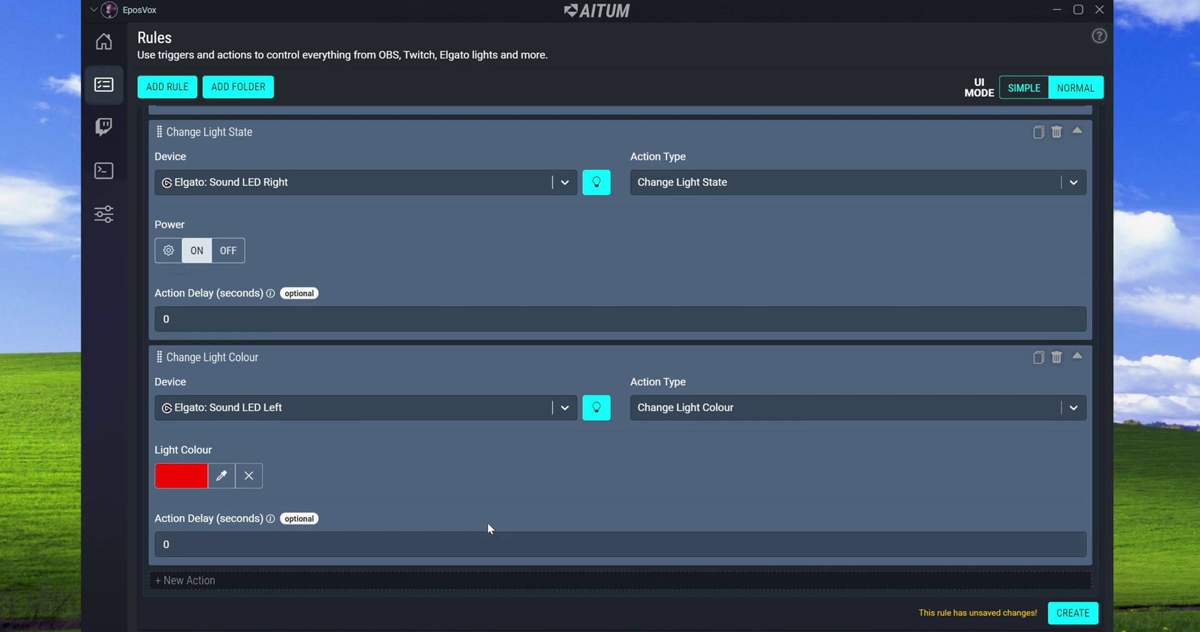
pyautogui.click(354, 581)
pyautogui.scroll(-3, 474, 501)
pyautogui.click(403, 482)
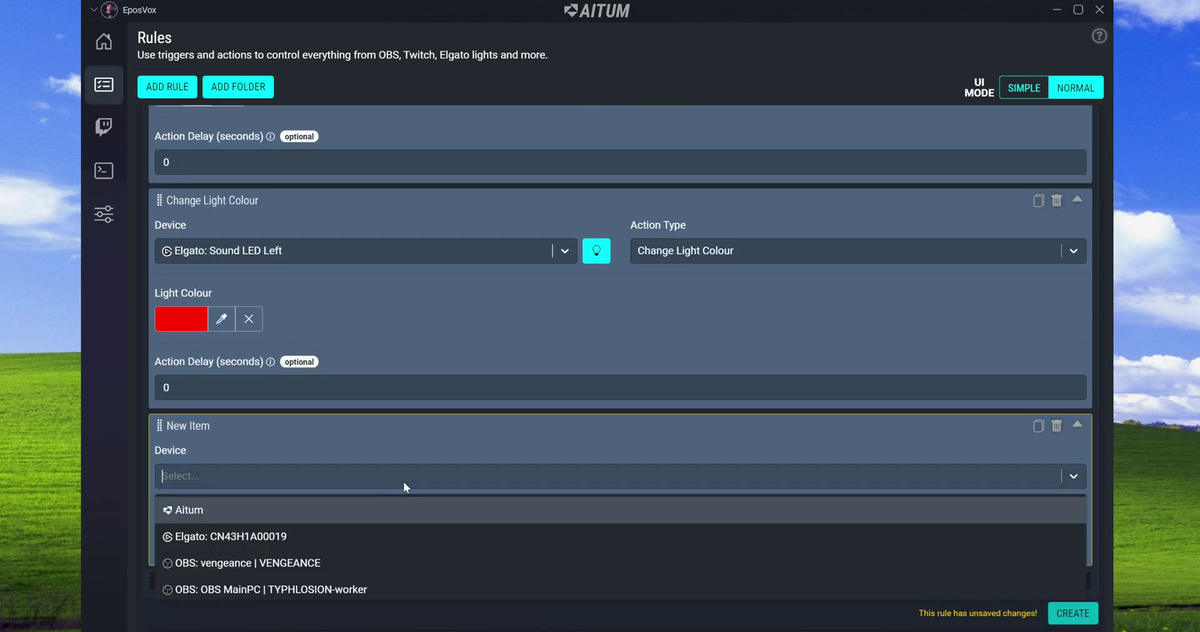
pyautogui.scroll(-3, 326, 547)
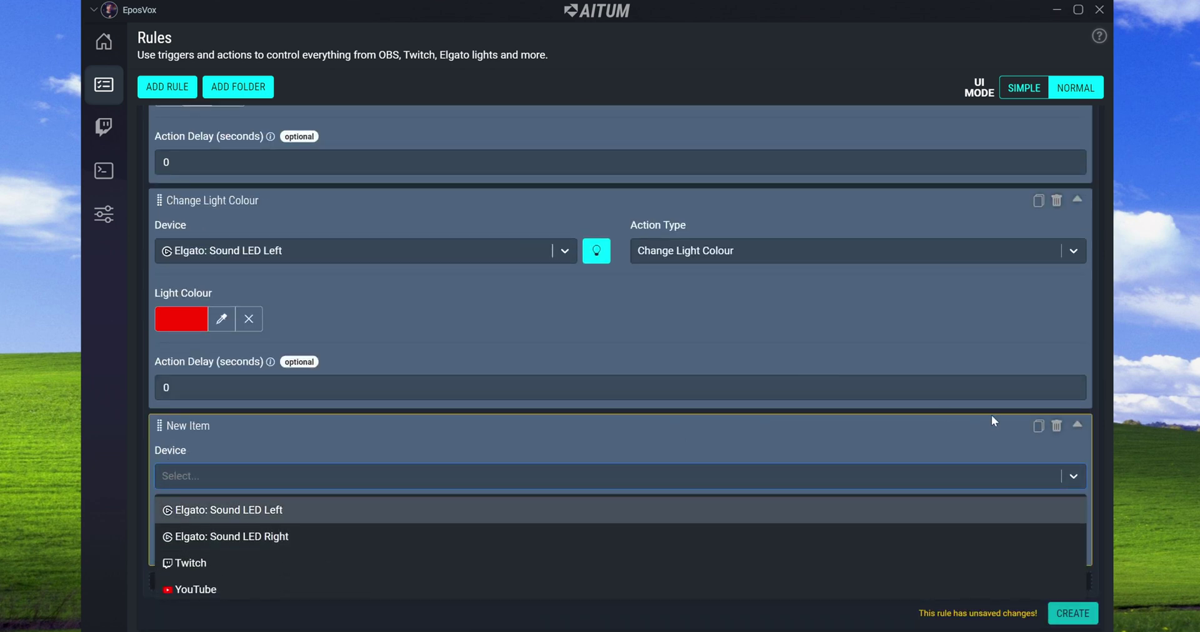
pyautogui.click(1056, 427)
pyautogui.click(711, 339)
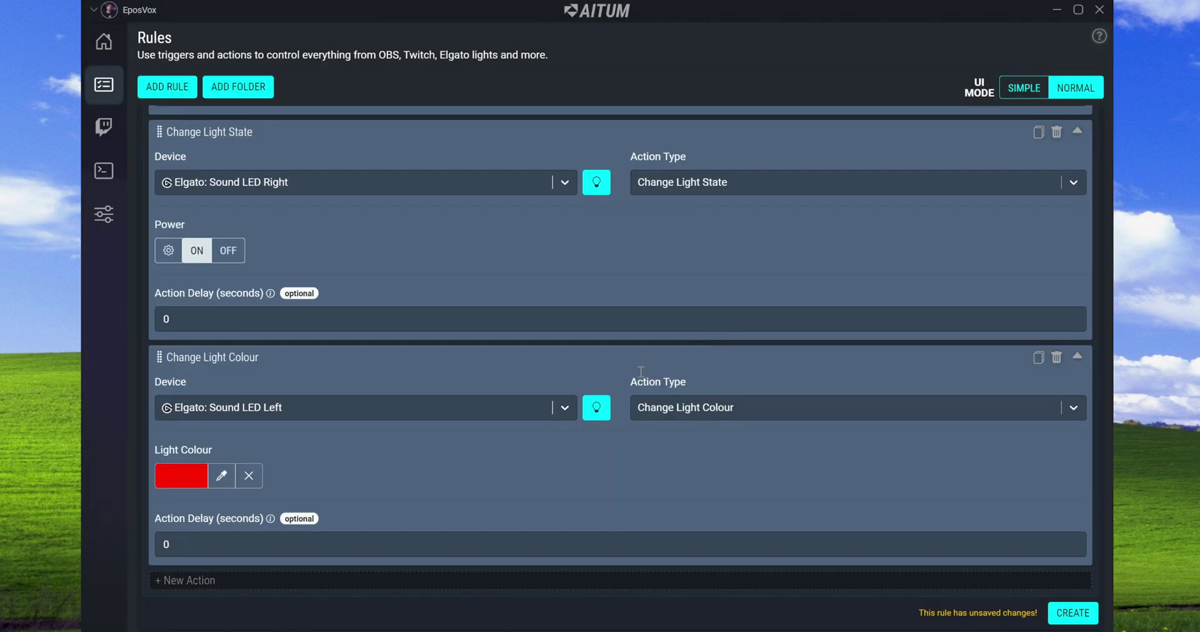
# - Duplicate the red Change Light Colour action for Sound LED Left and set the copy's light colour to near-white #f8f2ff
pyautogui.click(1037, 359)
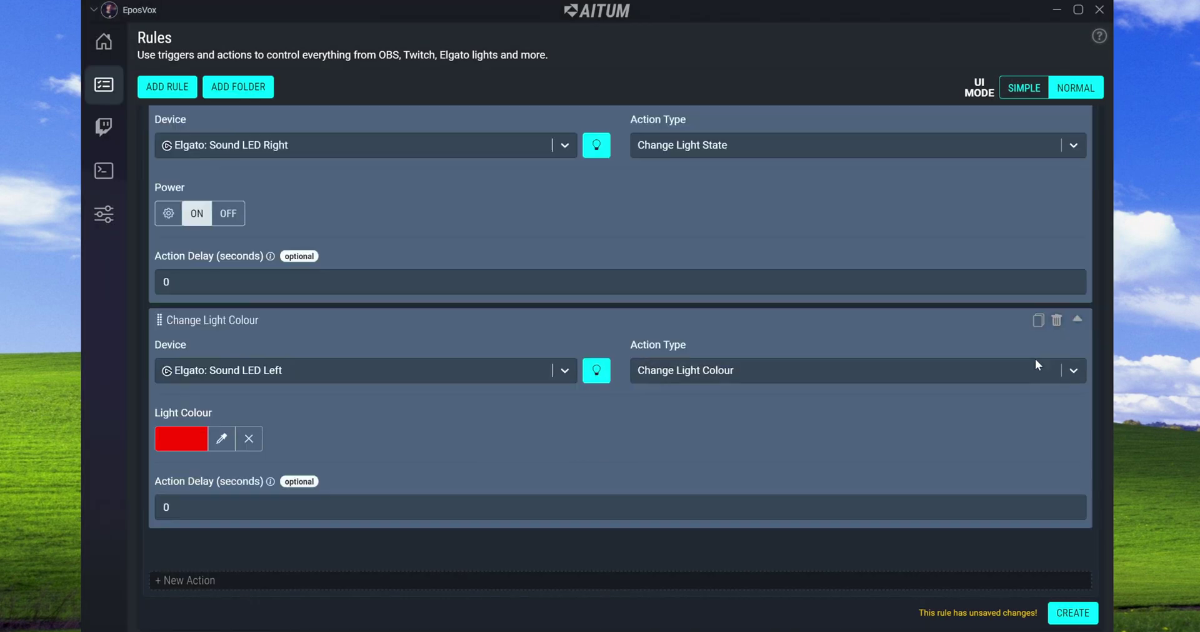
pyautogui.click(226, 542)
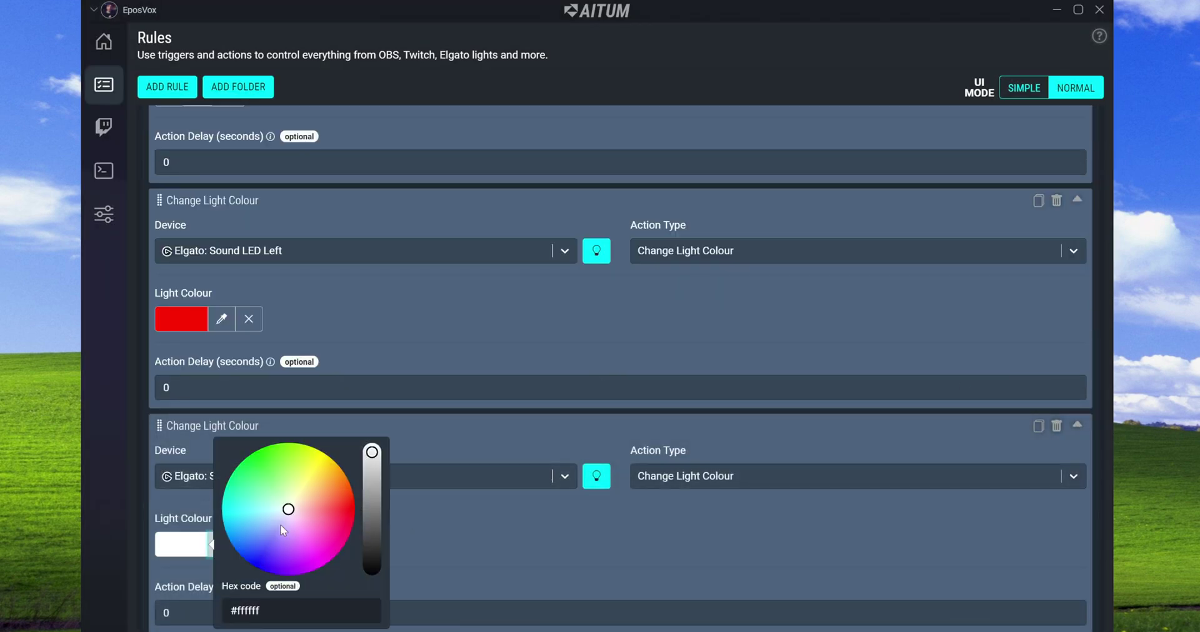
pyautogui.moveTo(294, 516); pyautogui.dragTo(290, 513)
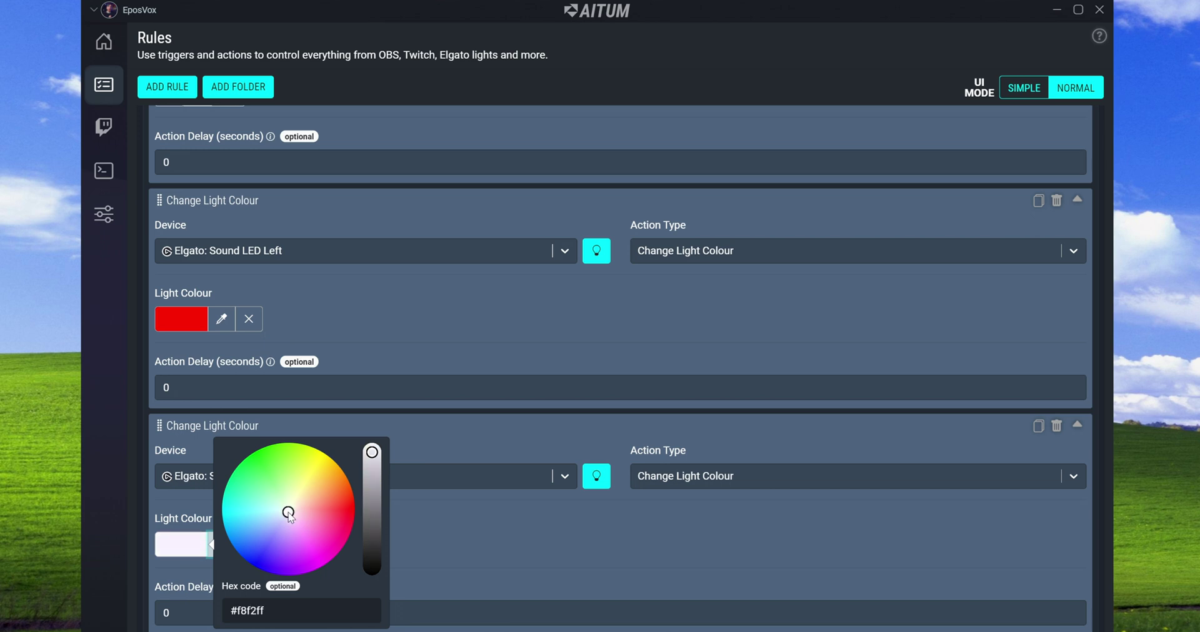
# - Set the action delay of the near-white Change Light Colour action to 0.5 seconds
pyautogui.click(201, 611)
pyautogui.press('BackSpace')
pyautogui.write('1')
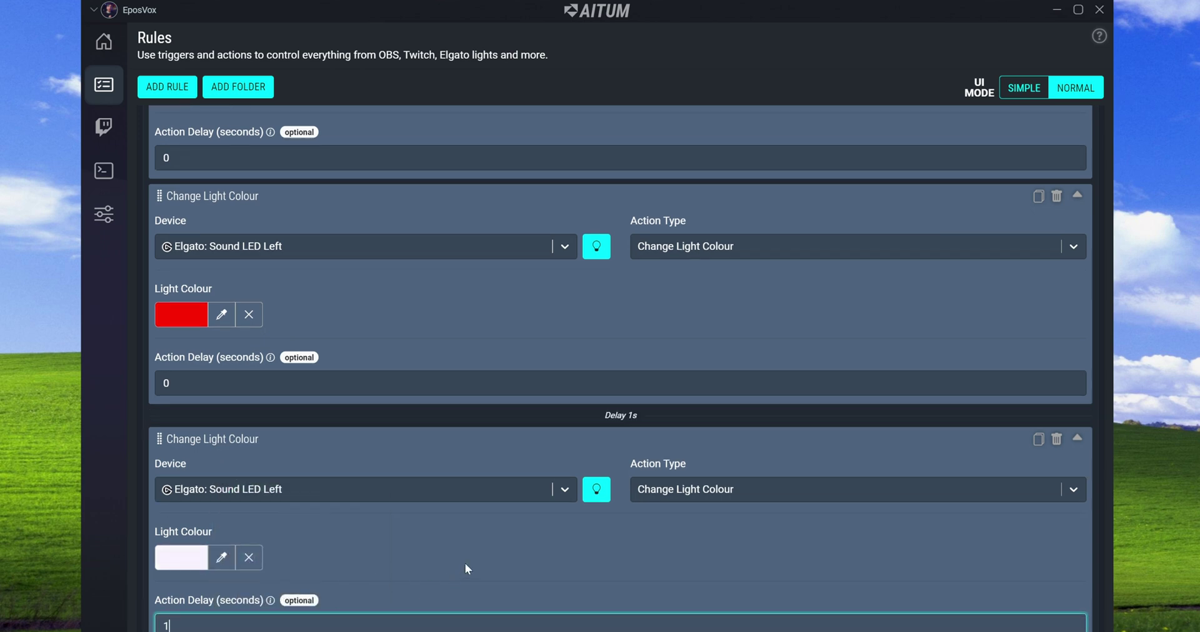
pyautogui.scroll(-1, 466, 561)
pyautogui.press('BackSpace')
pyautogui.write('0.5')
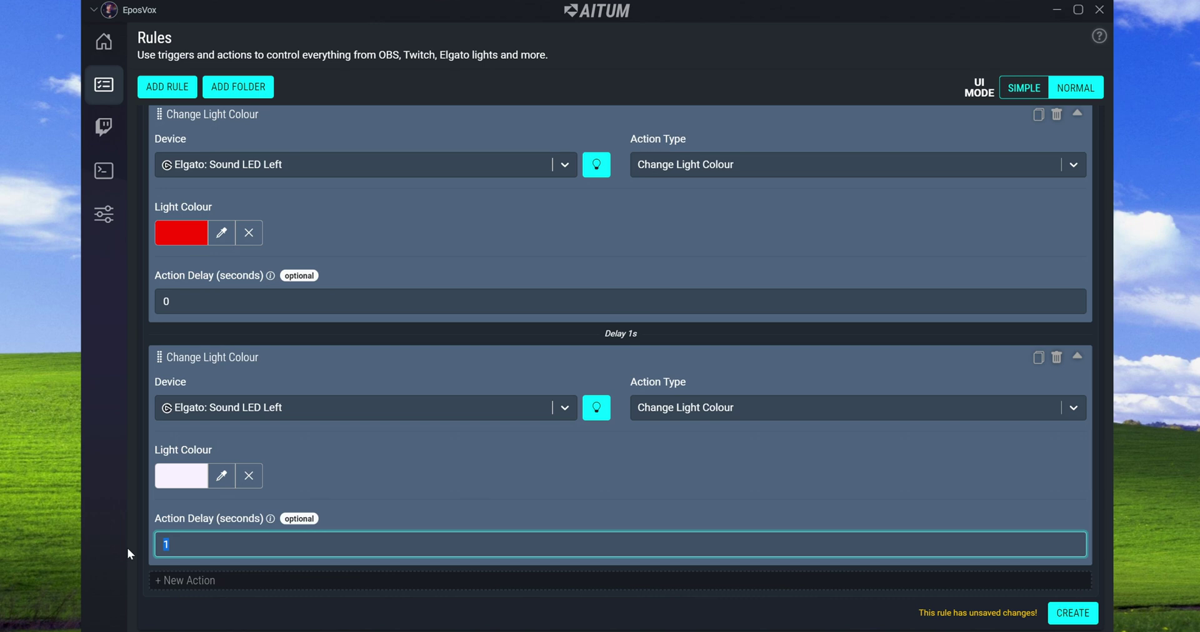
pyautogui.click(473, 485)
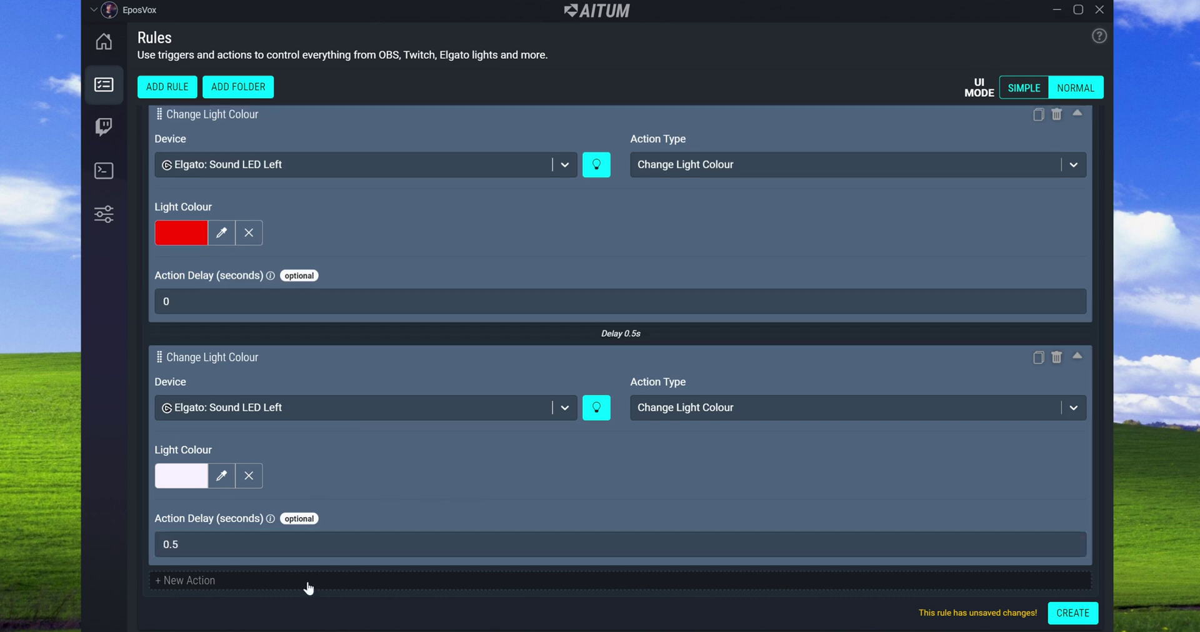
pyautogui.click(306, 584)
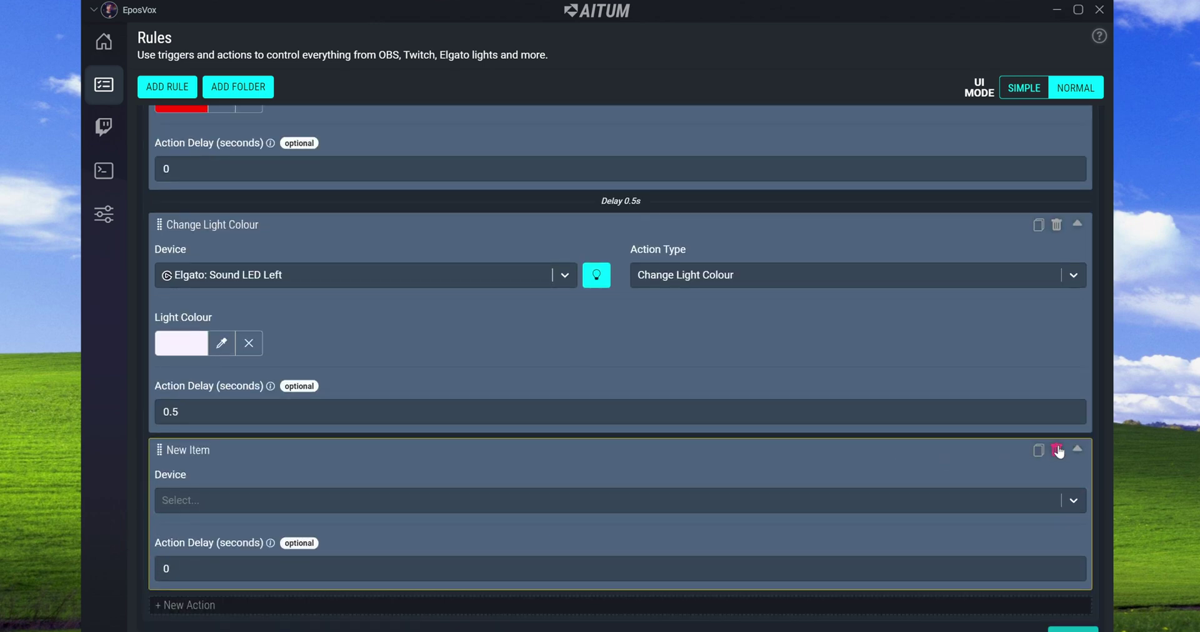
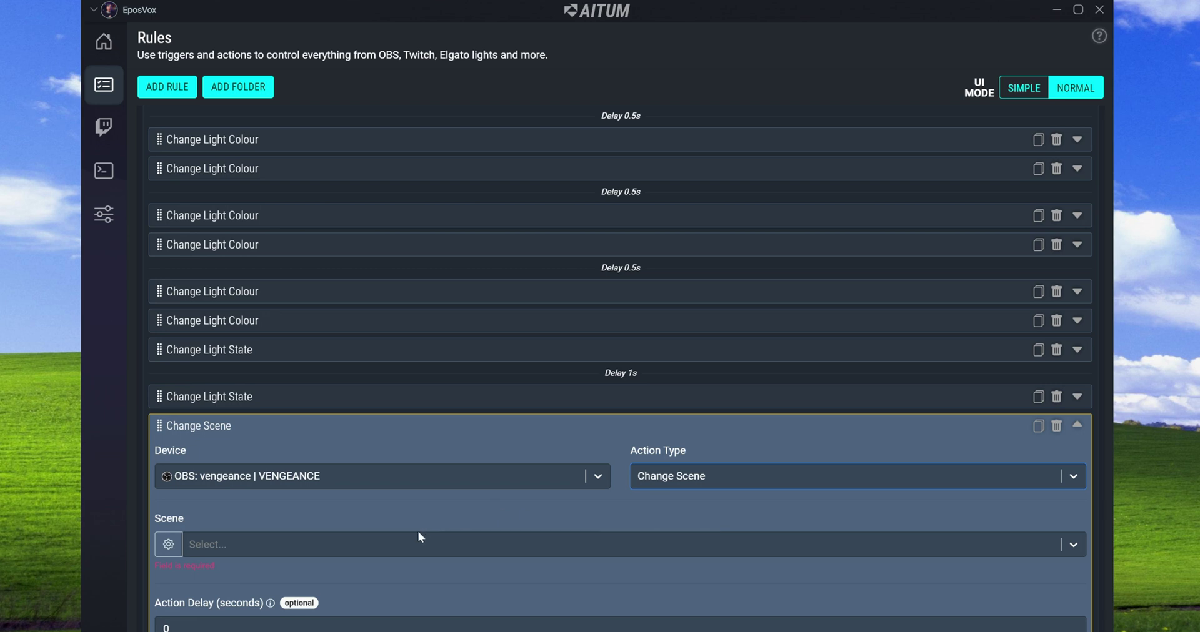
# - Try to choose a scene for the Change Scene action on OBS: vengeance | VENGEANCE
pyautogui.scroll(-2, 417, 482)
pyautogui.click(521, 470)
pyautogui.click(518, 465)
pyautogui.click(519, 466)
pyautogui.click(519, 466)
pyautogui.click(518, 465)
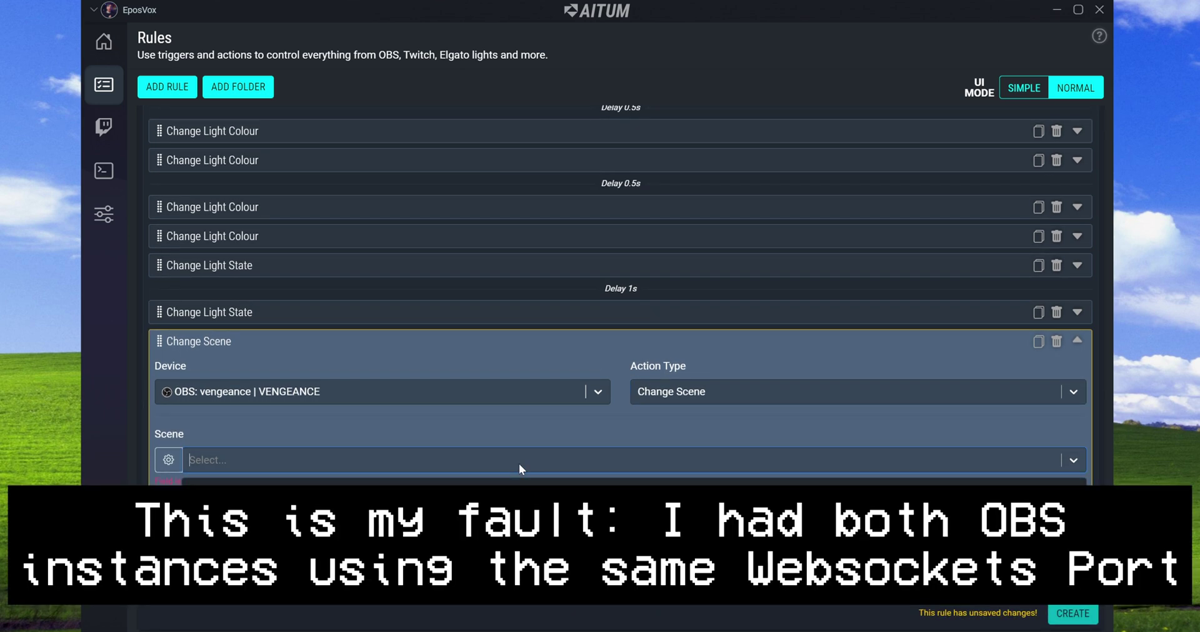
pyautogui.click(519, 465)
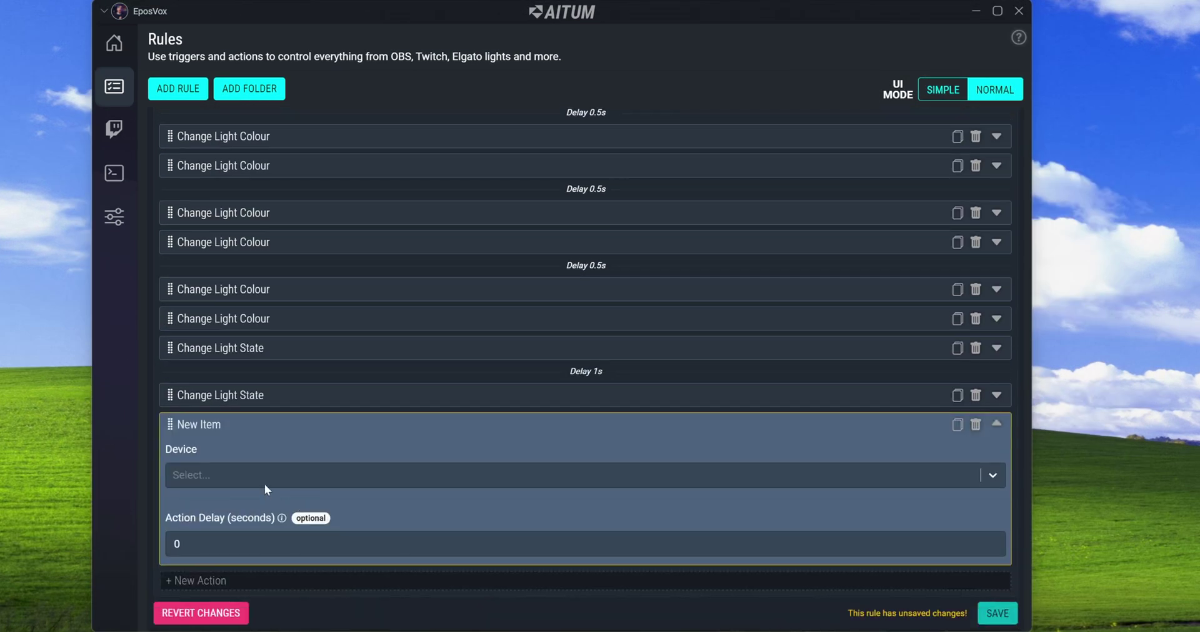
# - Set the new action's device to OBS: vengeance | VENGEANCE and its type to Change Scene with the Raid scene
pyautogui.click(263, 483)
pyautogui.scroll(-2, 260, 557)
pyautogui.scroll(-2, 260, 557)
pyautogui.scroll(2, 269, 550)
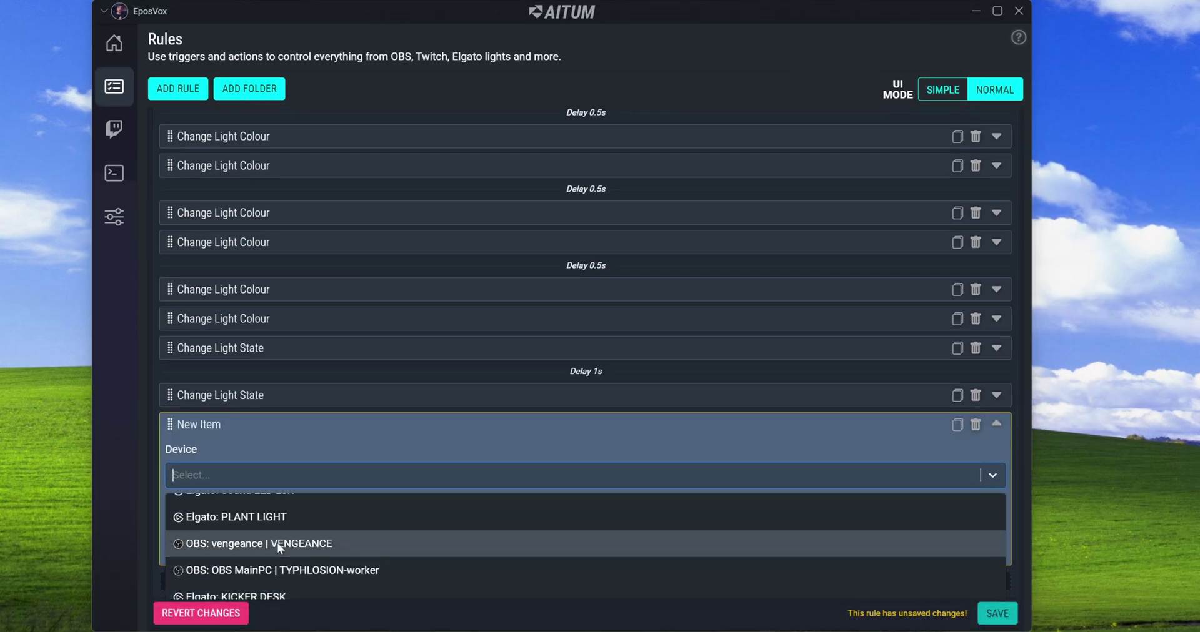
pyautogui.click(276, 543)
pyautogui.click(665, 472)
pyautogui.click(680, 514)
pyautogui.click(554, 540)
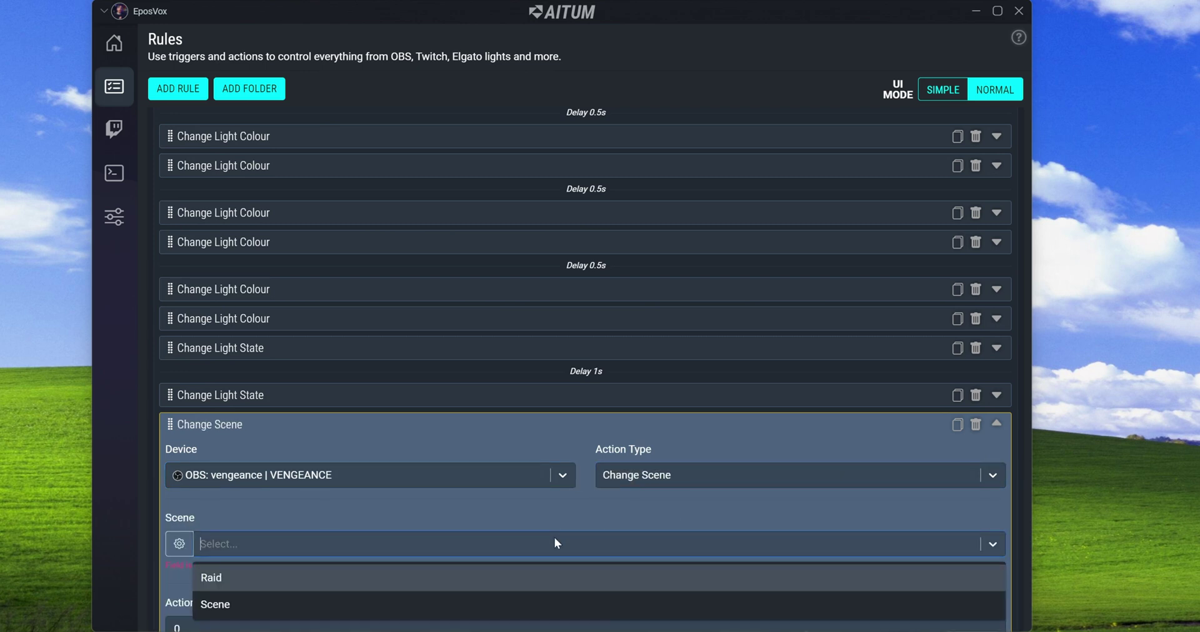
pyautogui.click(295, 580)
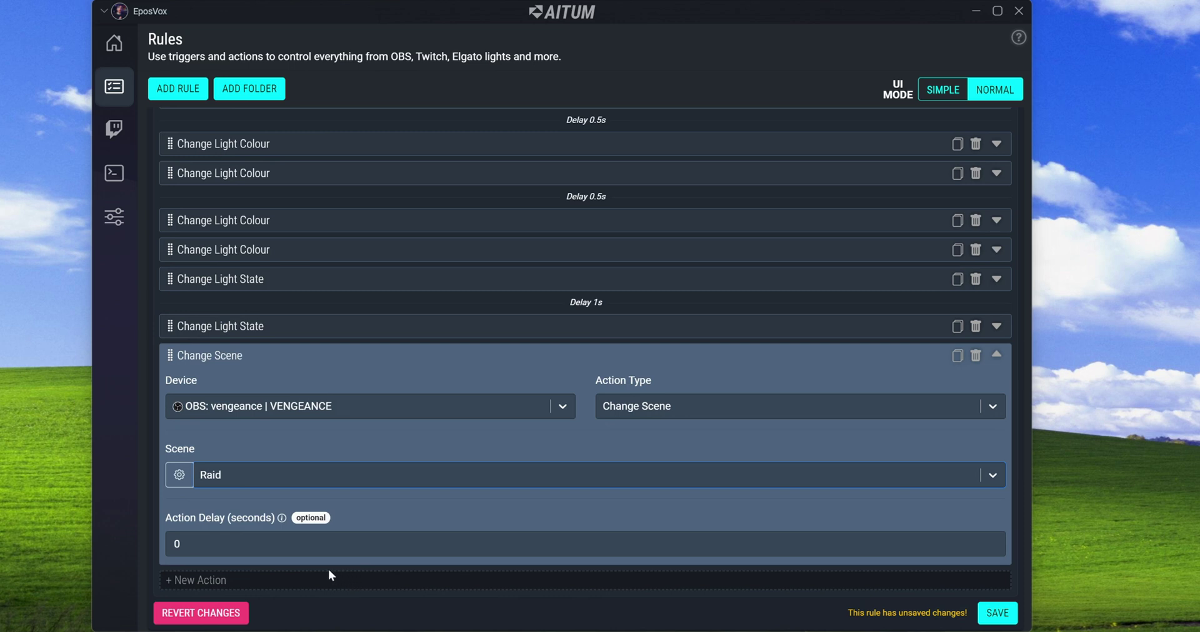
# - Duplicate the Raid Change Scene action, giving the copy a 30-second delay and the type Change To Last Scene
pyautogui.click(955, 365)
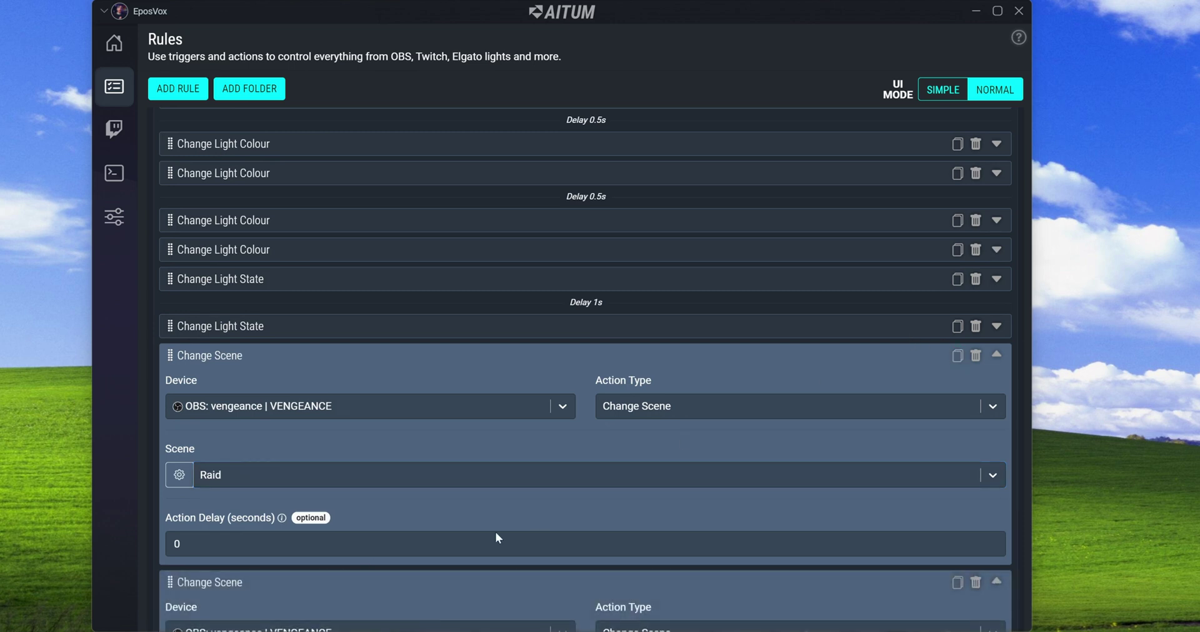
pyautogui.scroll(-4, 468, 532)
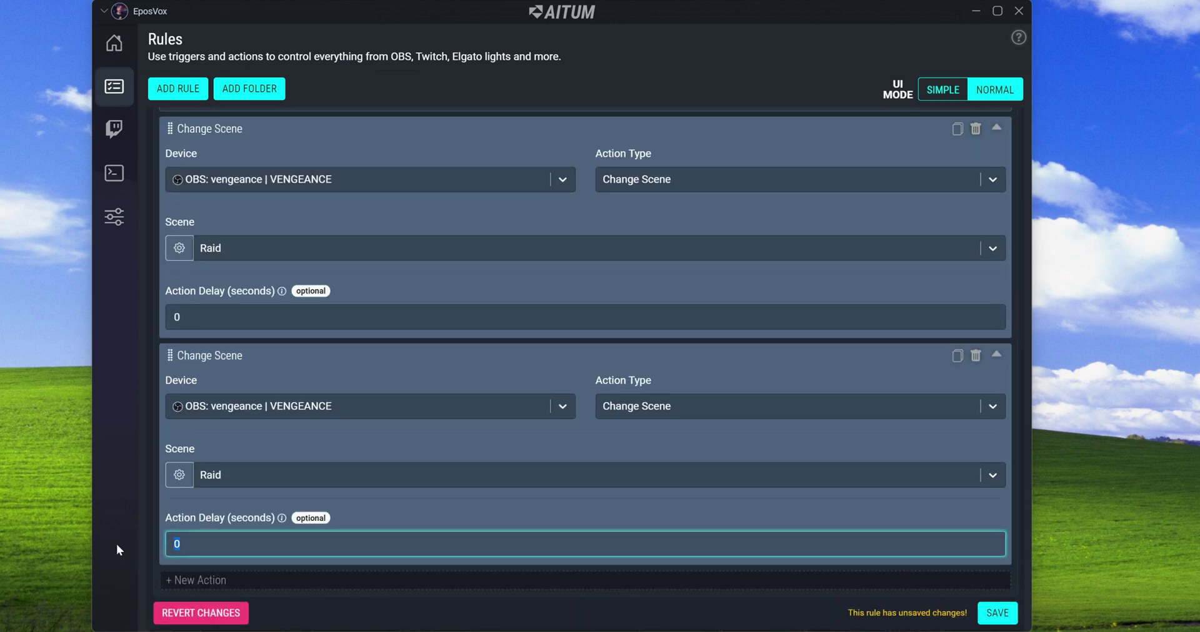
pyautogui.write('30')
pyautogui.click(606, 422)
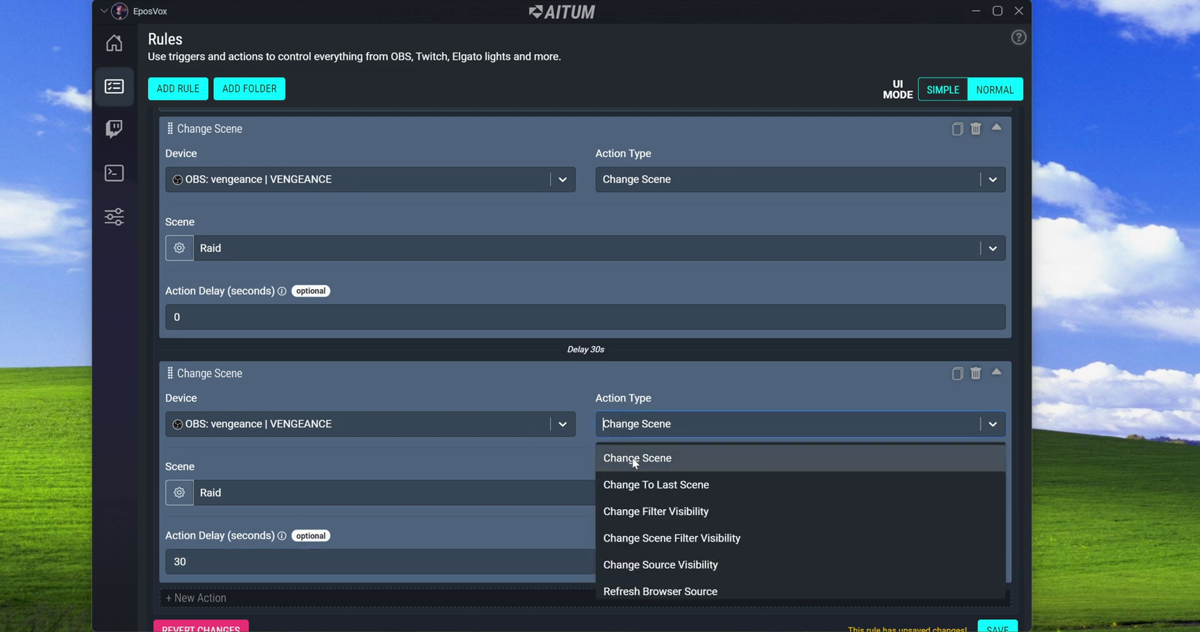
pyautogui.click(642, 485)
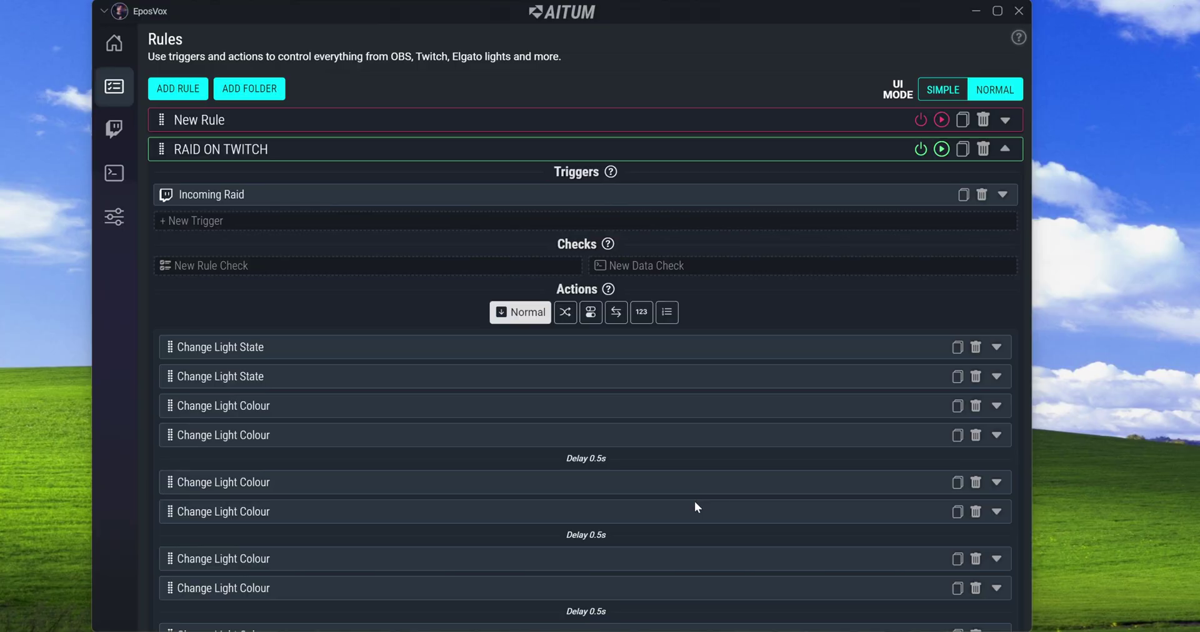
pyautogui.scroll(-10, 693, 503)
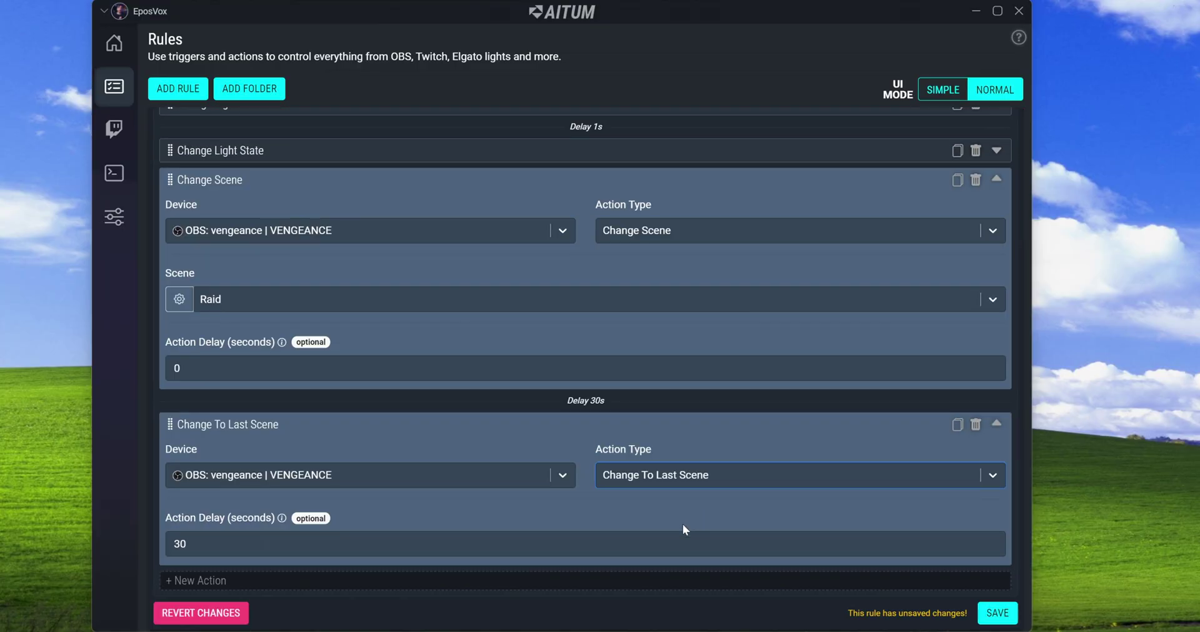
pyautogui.click(312, 580)
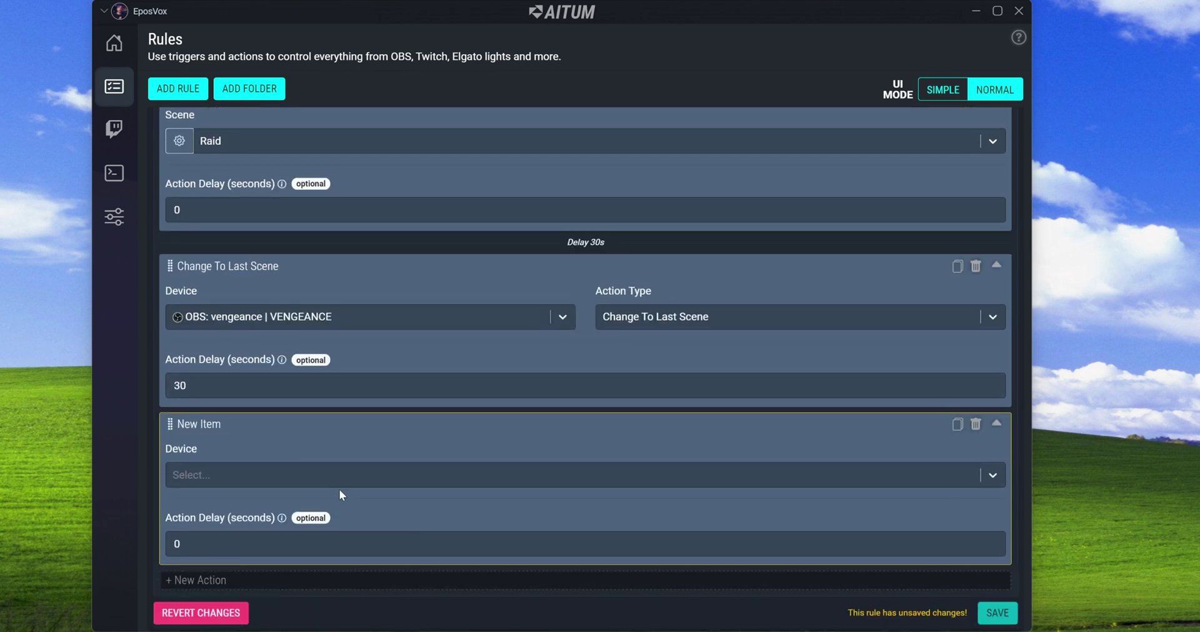
pyautogui.click(336, 484)
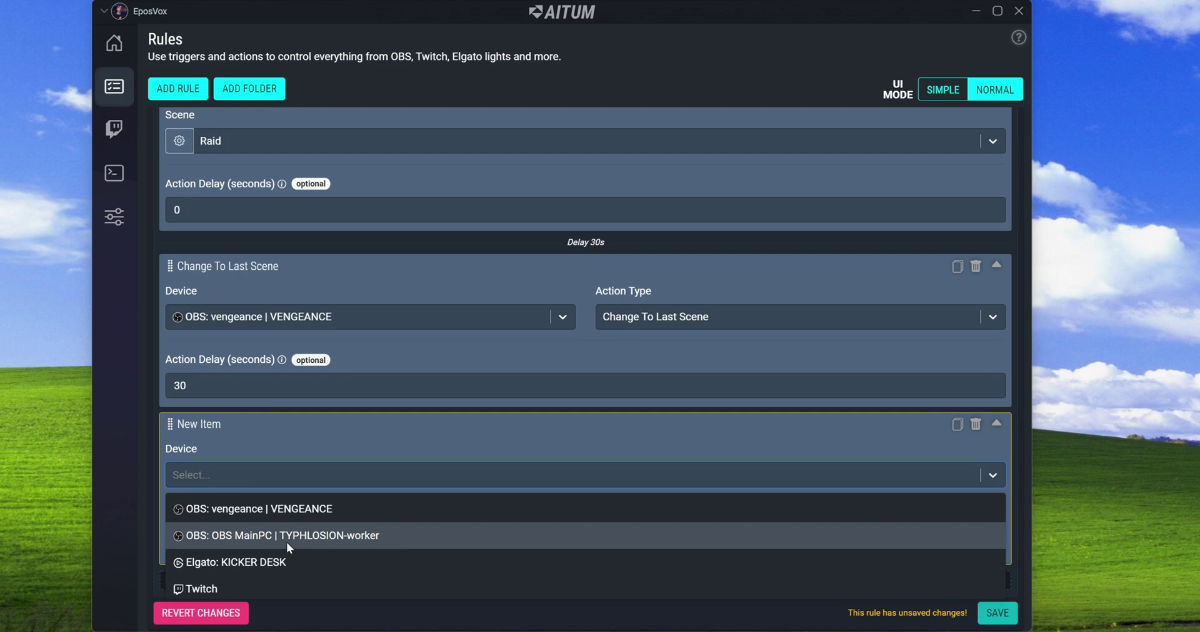
pyautogui.click(286, 538)
pyautogui.click(720, 475)
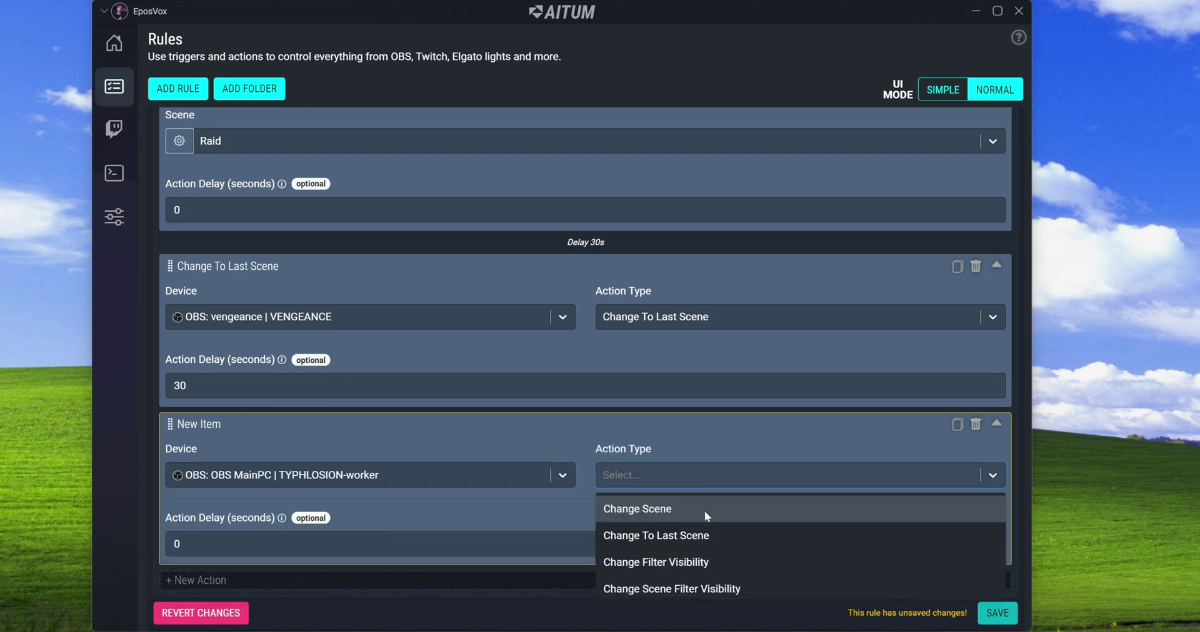
pyautogui.click(670, 518)
pyautogui.click(631, 541)
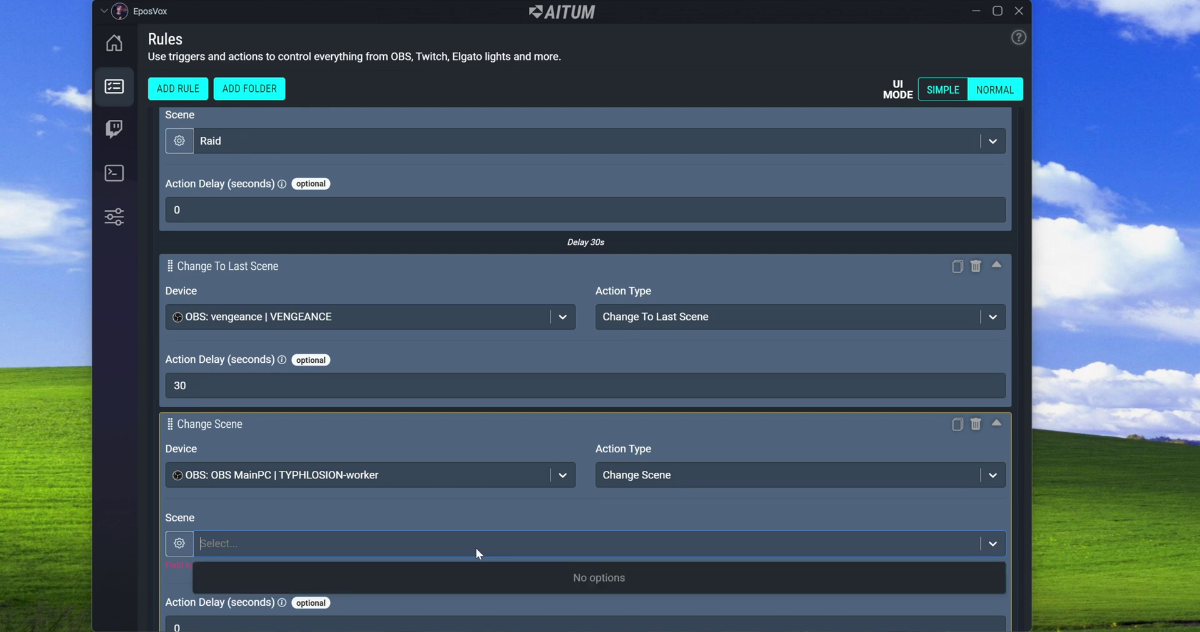
pyautogui.click(180, 543)
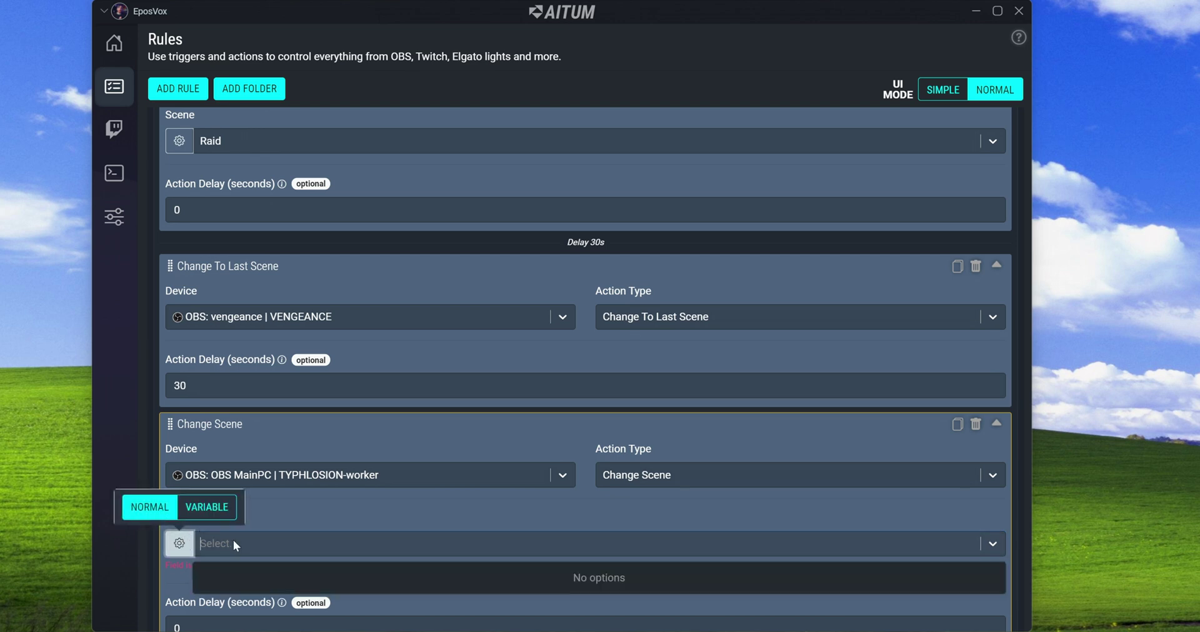
pyautogui.click(287, 536)
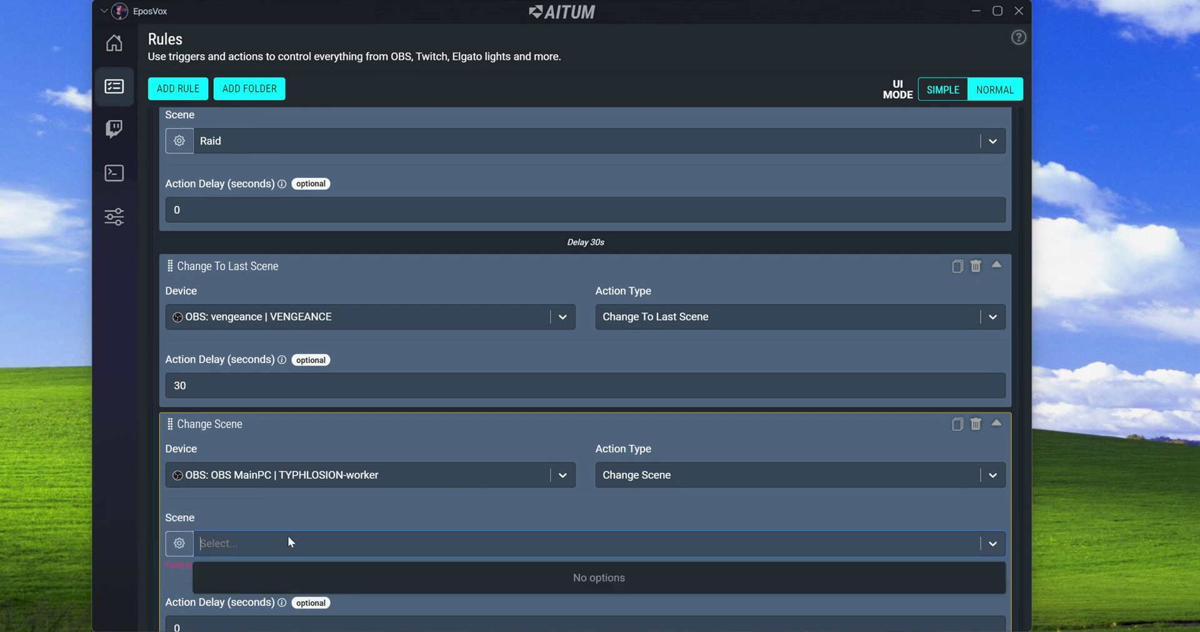
pyautogui.click(972, 425)
pyautogui.click(690, 336)
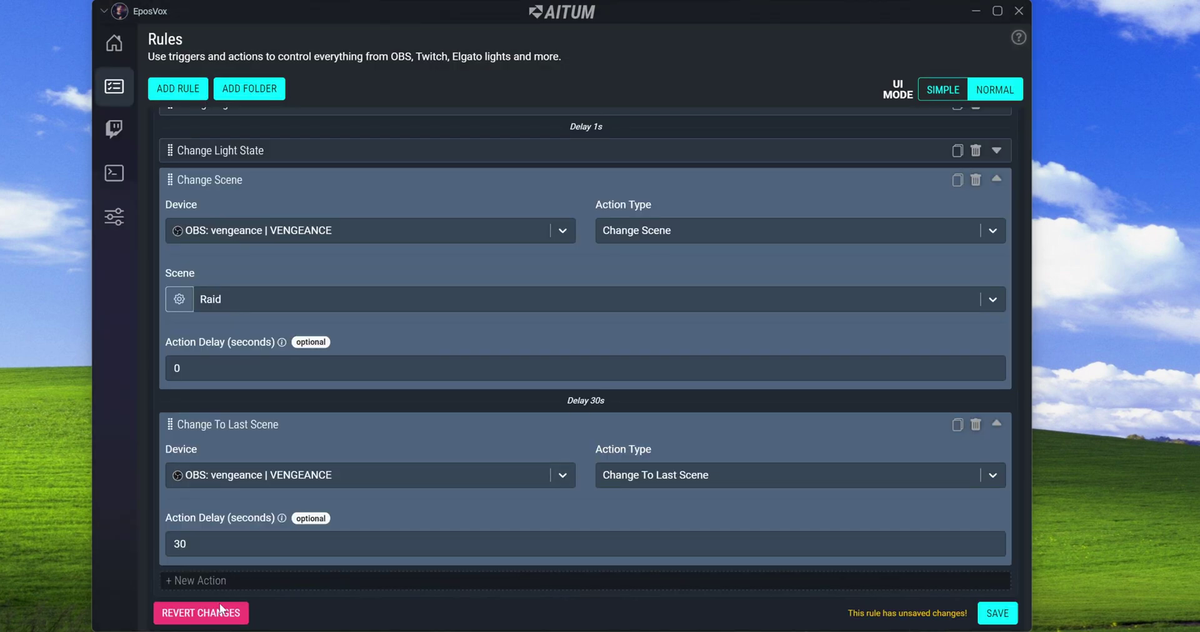
# - Add a new action for the Twitch device with the action type Chat Announce
pyautogui.click(232, 587)
pyautogui.click(297, 485)
pyautogui.scroll(-3, 261, 539)
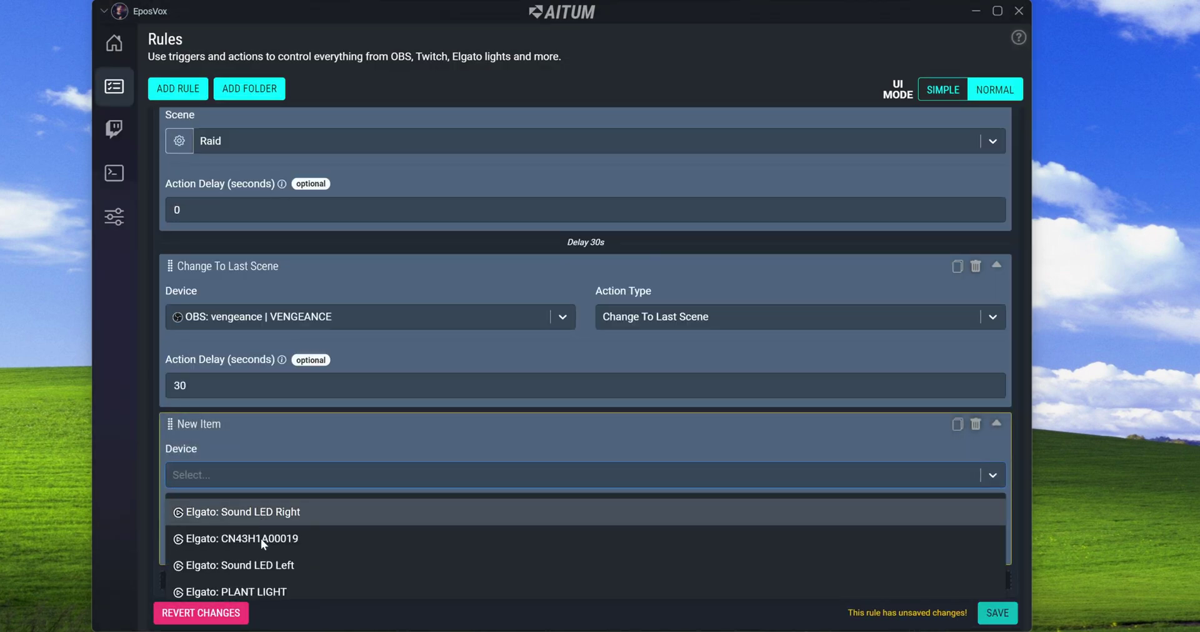
pyautogui.click(245, 553)
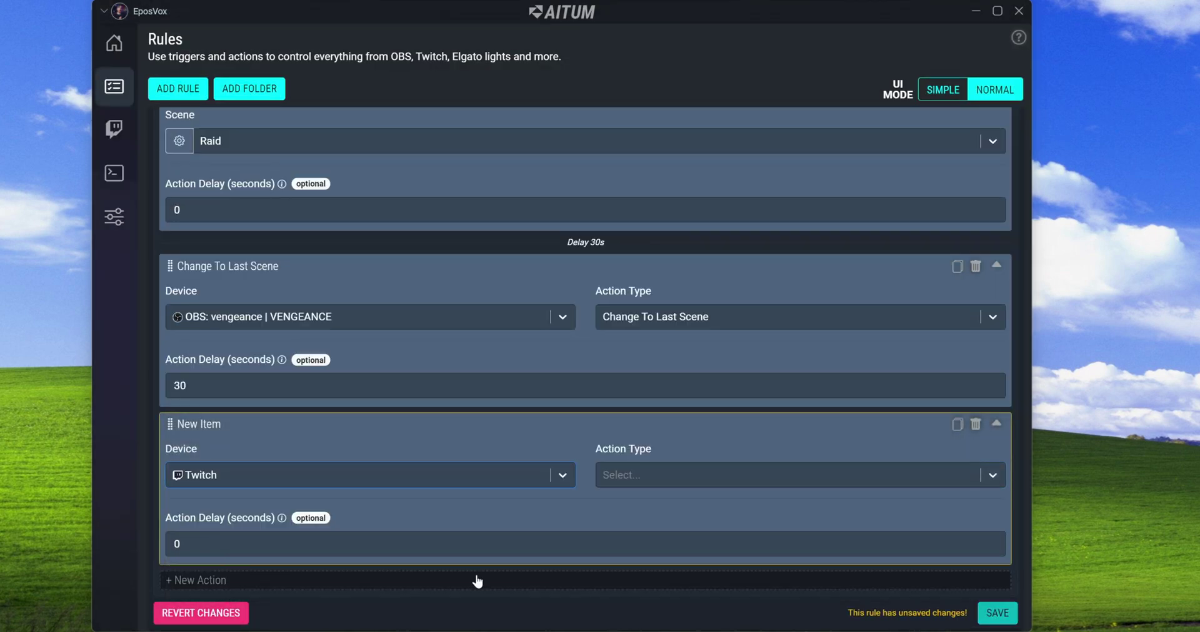
pyautogui.click(654, 478)
pyautogui.scroll(-1, 655, 541)
pyautogui.scroll(-8, 654, 542)
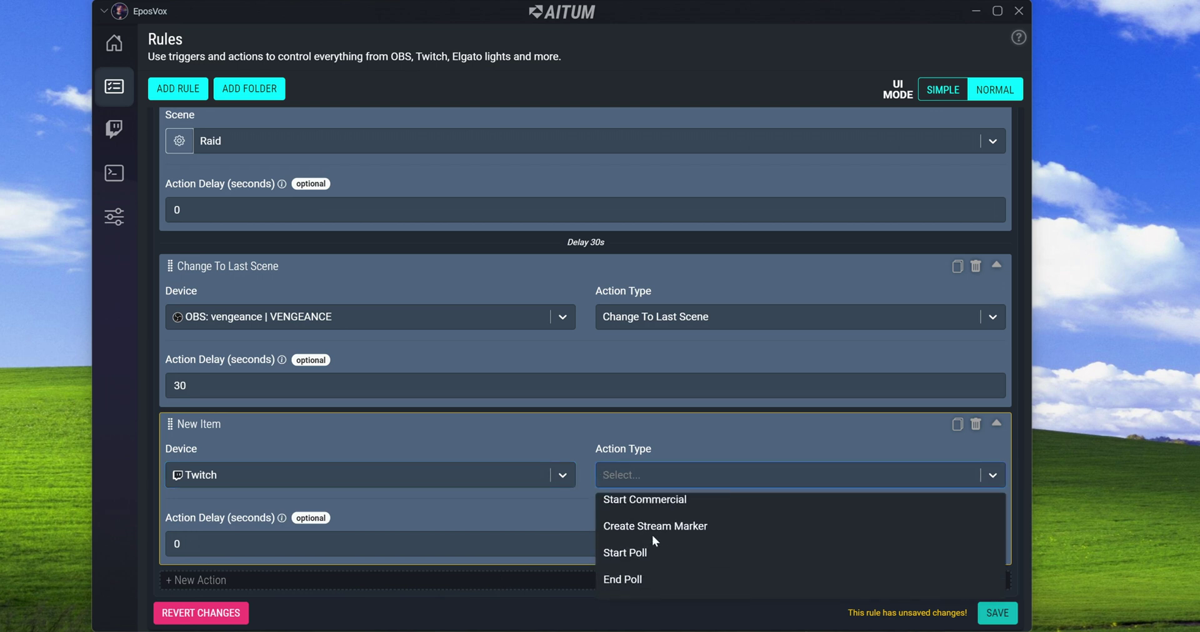
pyautogui.scroll(-2, 654, 541)
pyautogui.scroll(1, 654, 542)
pyautogui.scroll(-4, 654, 541)
pyautogui.scroll(2, 654, 541)
pyautogui.scroll(3, 651, 535)
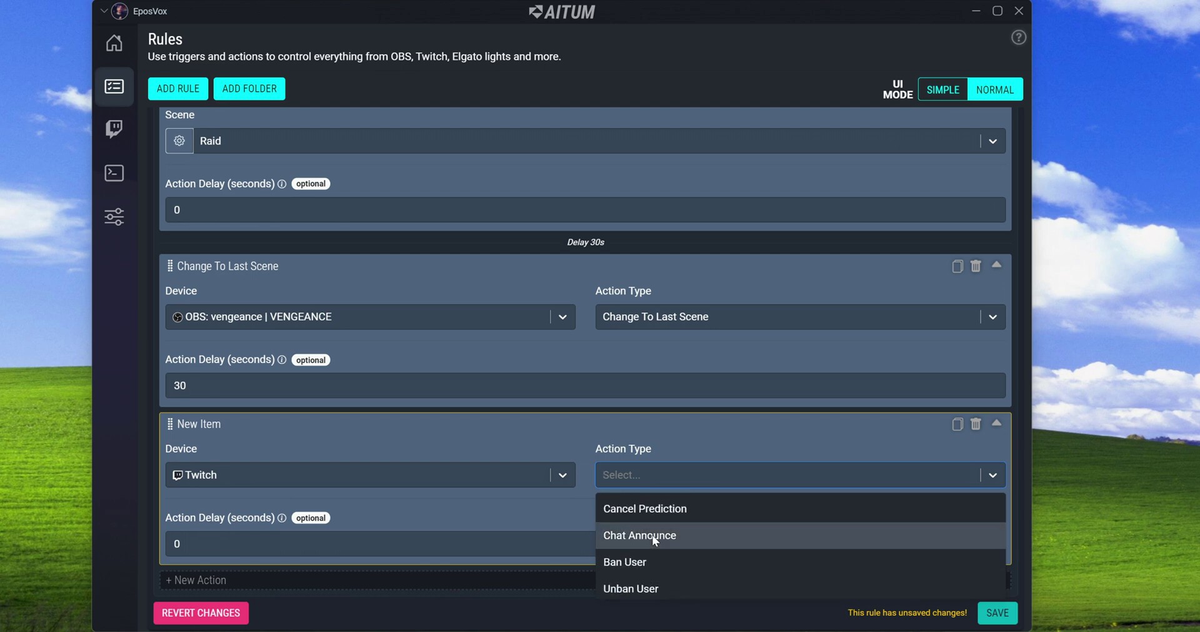
pyautogui.click(651, 535)
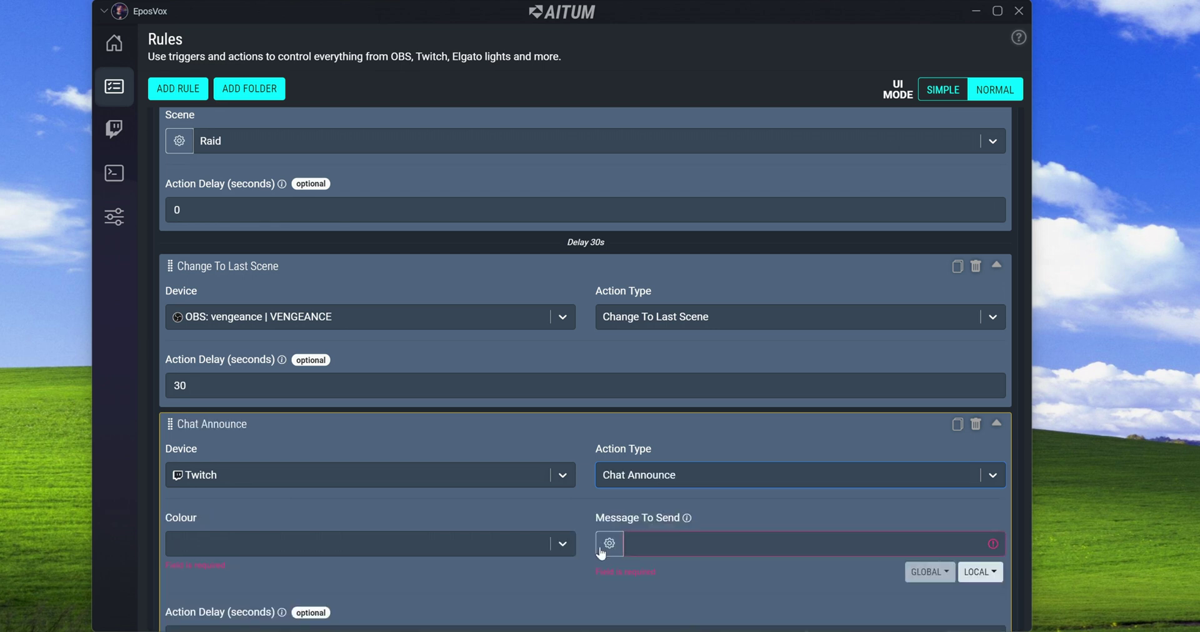
# - Set the chat announcement's colour to Purple and its message to RAID INCOMING, and save the rule
pyautogui.click(445, 543)
pyautogui.click(238, 481)
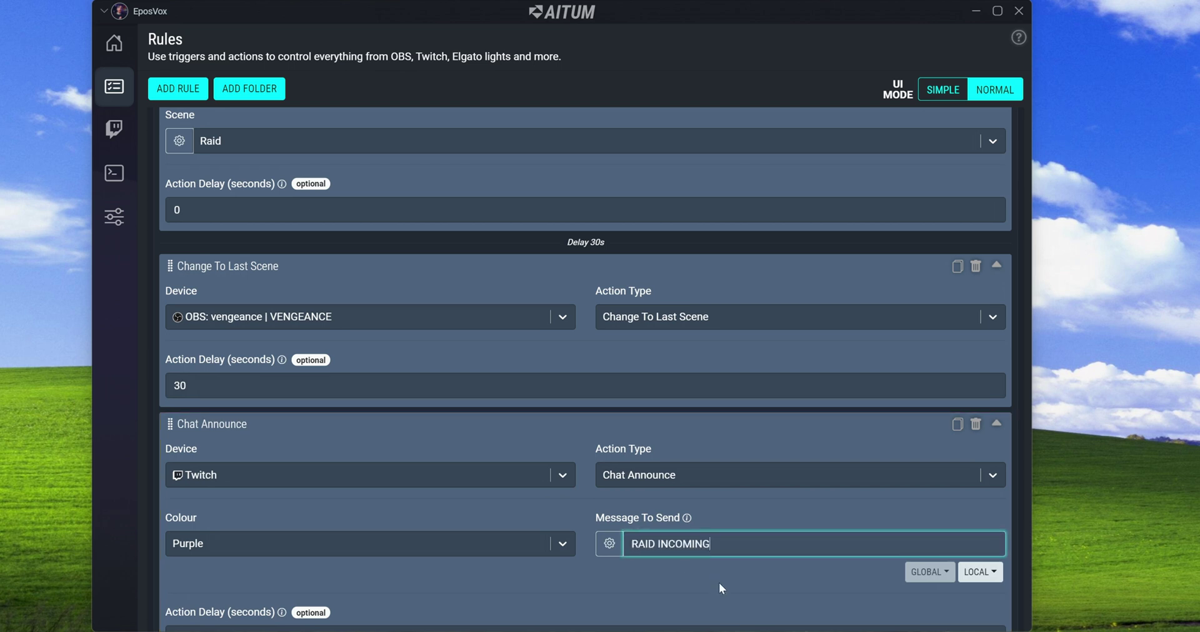
pyautogui.scroll(-1, 719, 583)
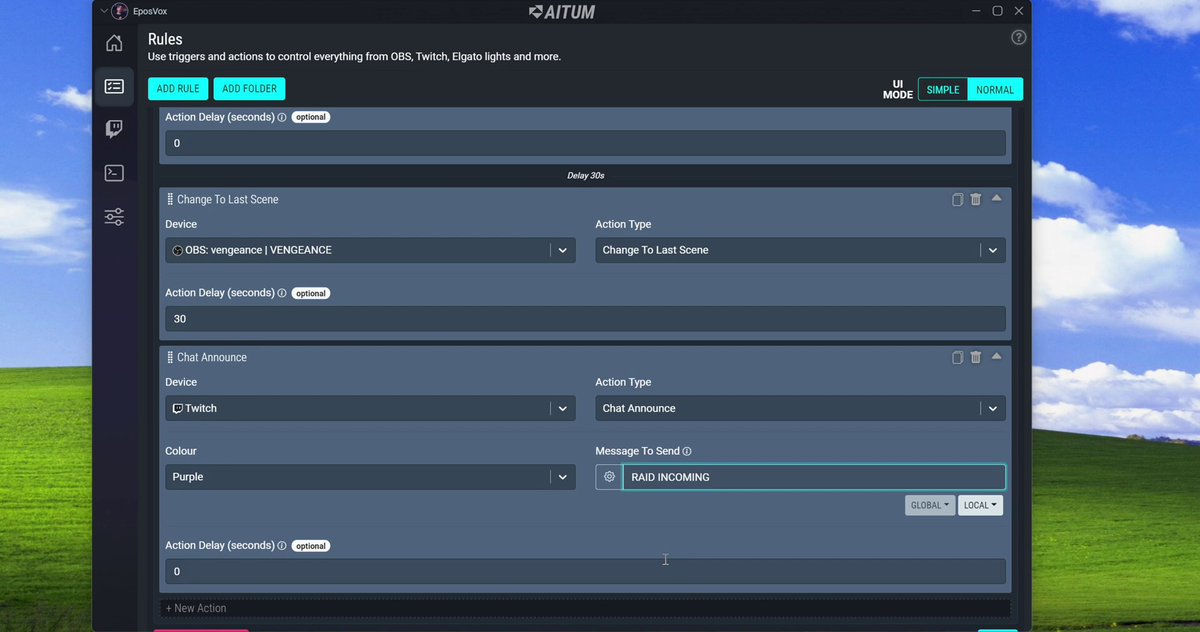
pyautogui.scroll(-1, 719, 562)
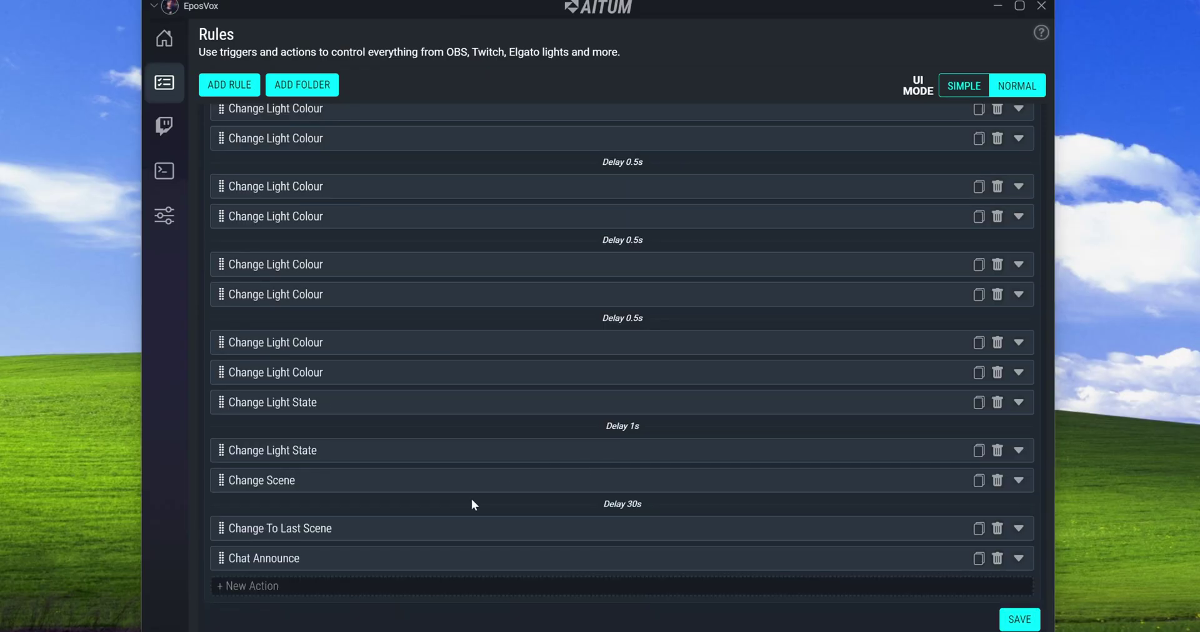
# - Add a new Change Scene action for the device OBS: OBS MainPC | TYPHLOSION-worker
pyautogui.click(380, 591)
pyautogui.click(313, 488)
pyautogui.scroll(-3, 315, 568)
pyautogui.scroll(-1, 315, 568)
pyautogui.click(313, 567)
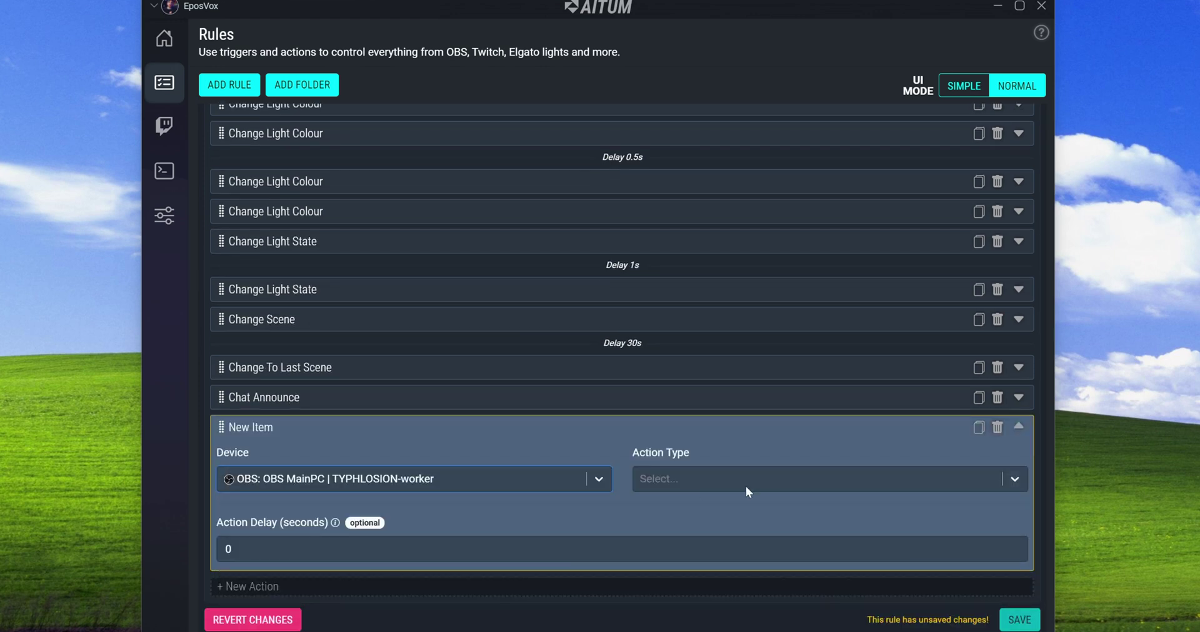
pyautogui.click(755, 487)
pyautogui.click(729, 510)
pyautogui.click(570, 553)
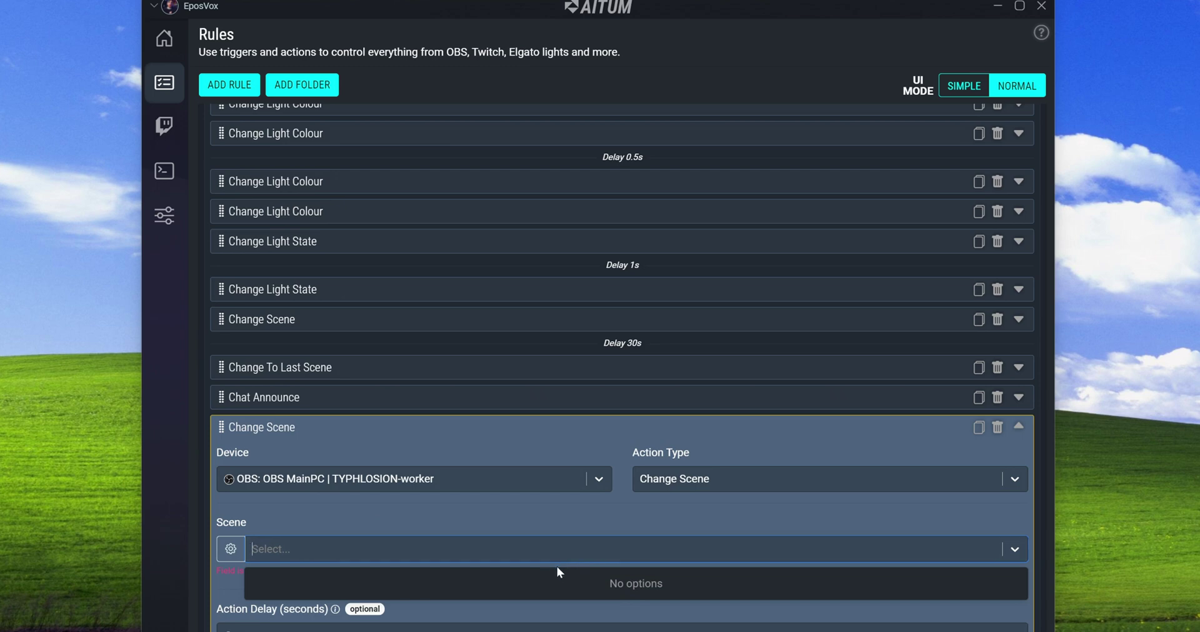
pyautogui.click(375, 408)
# - Open the OBS MainPC integration in the settings, enter its server password again and save it
pyautogui.click(164, 213)
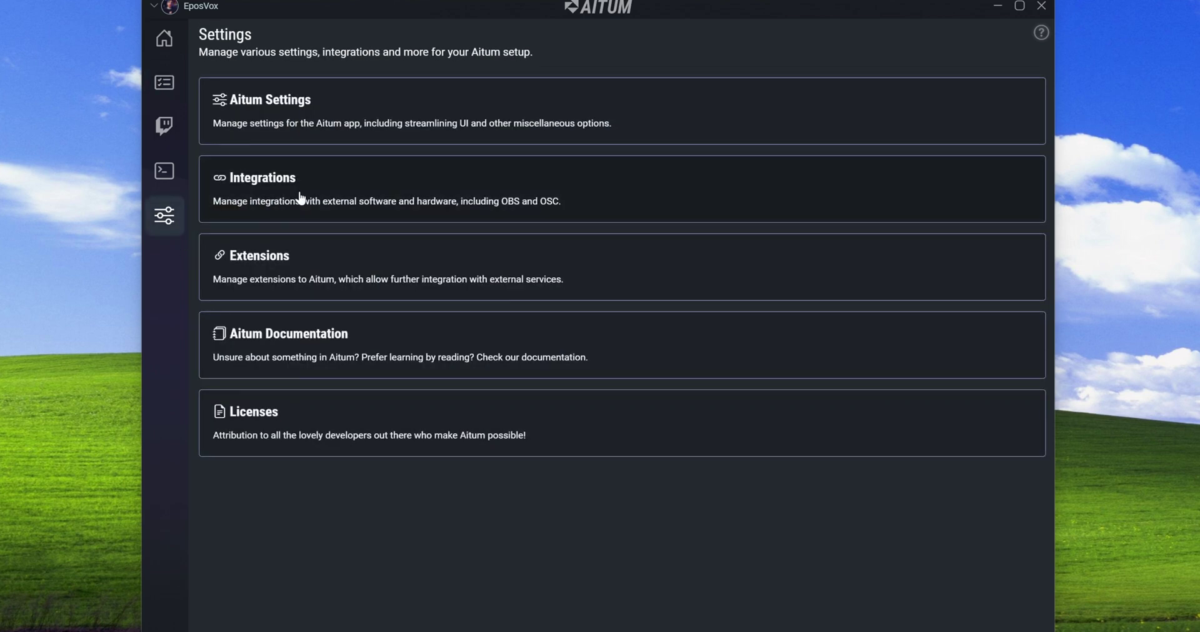
pyautogui.click(361, 212)
pyautogui.click(300, 155)
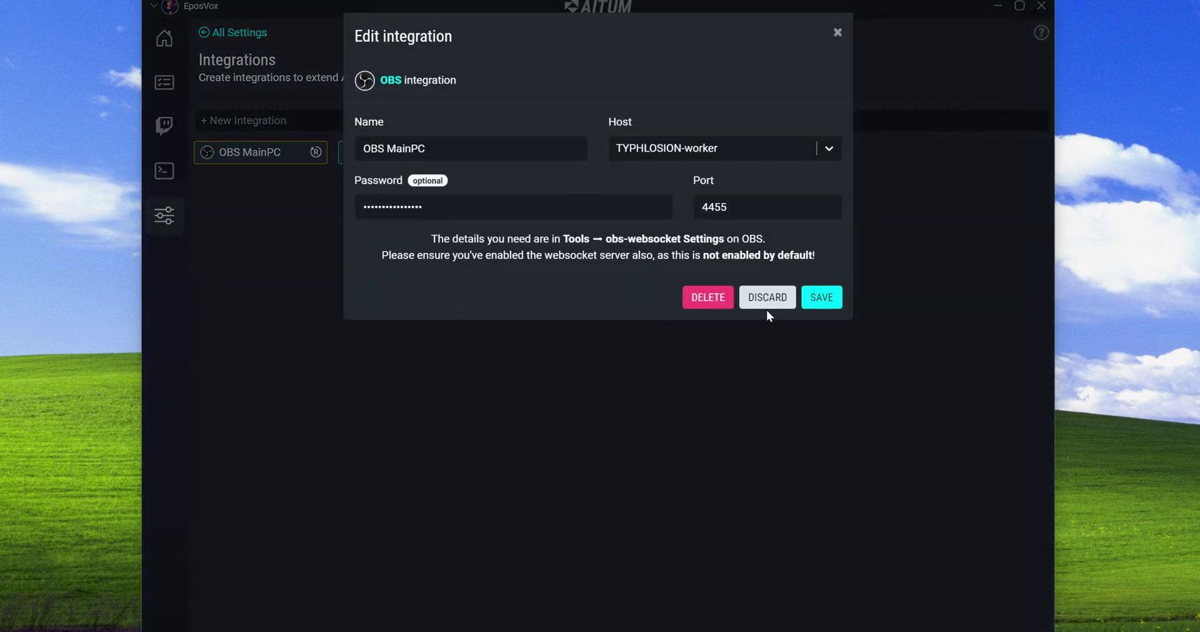
pyautogui.click(822, 300)
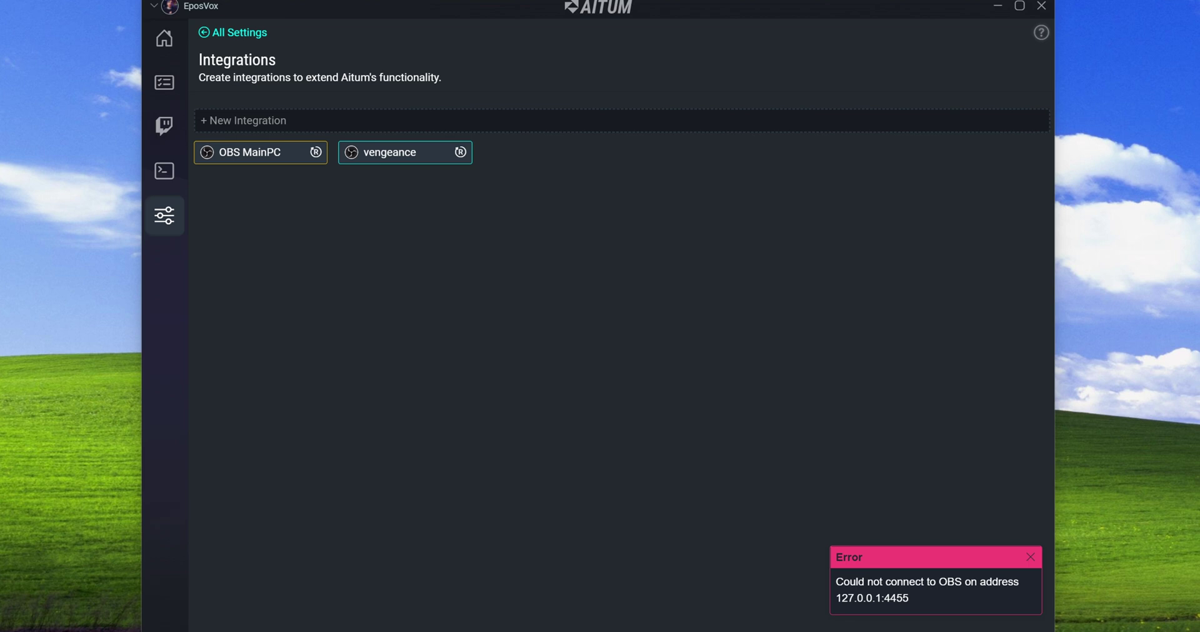
# - Change the server port in OBS's WebSocket settings and set the OBS MainPC integration's port to 4456
pyautogui.moveTo(273, 129); pyautogui.dragTo(290, 125)
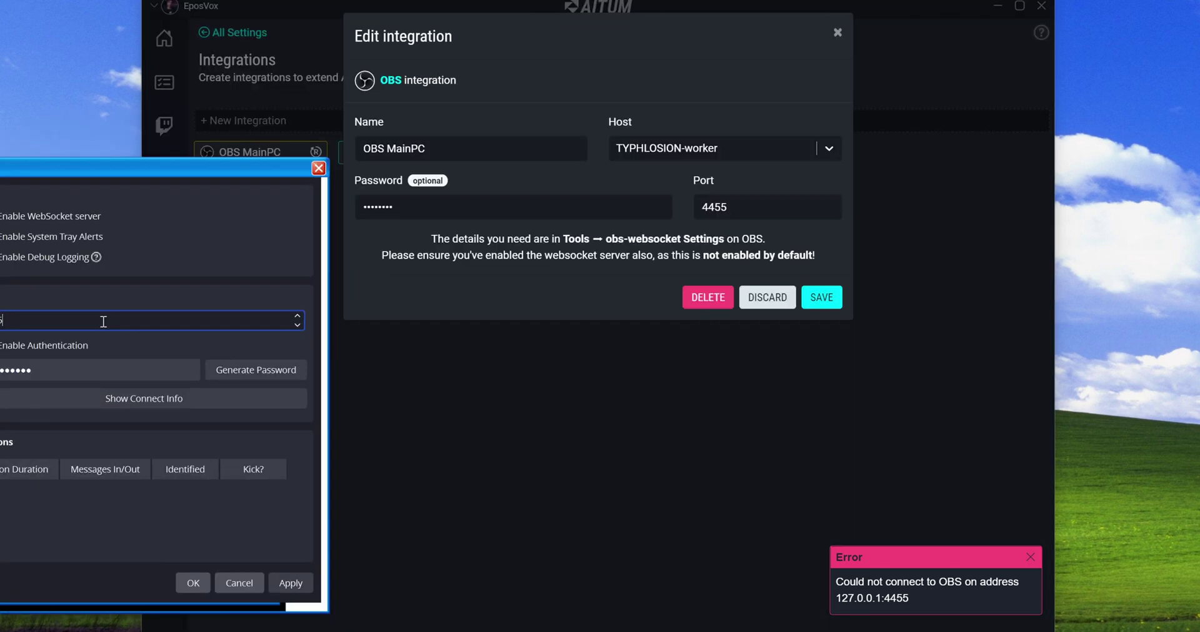
pyautogui.click(222, 581)
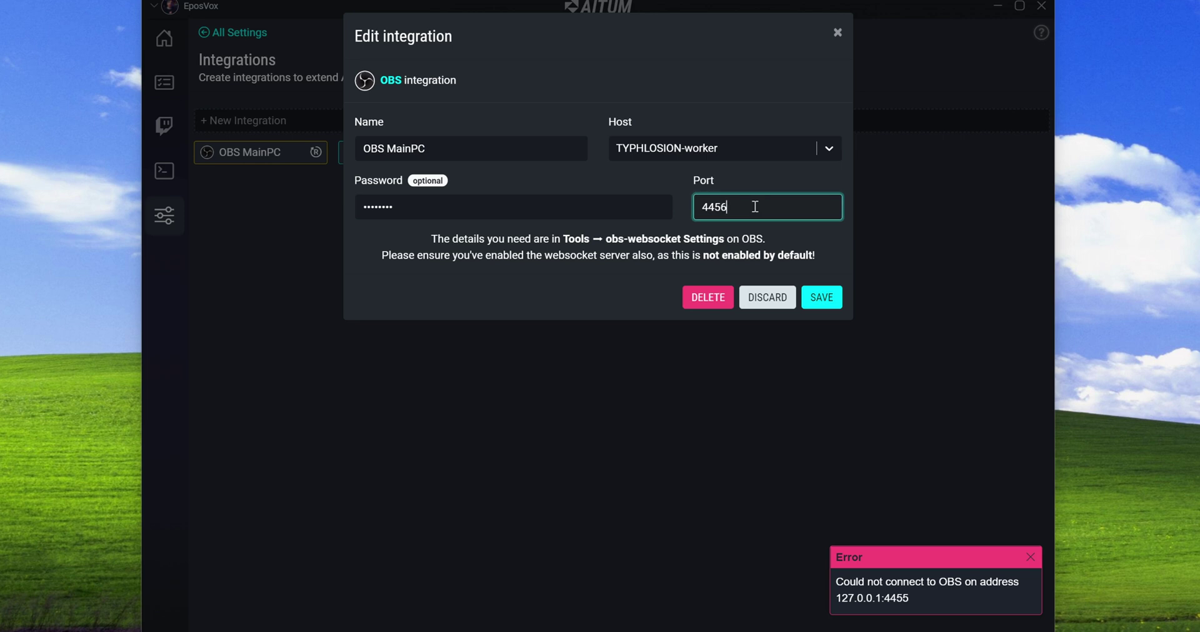
pyautogui.click(838, 297)
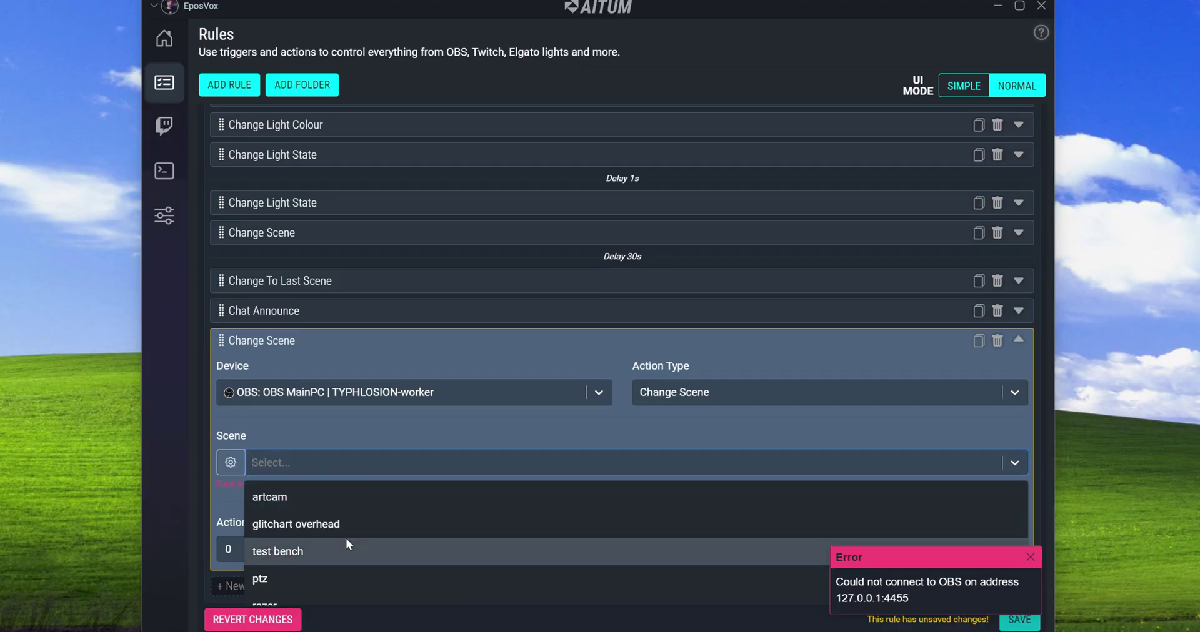
# - Choose RAID Graphic Scene as the scene for the OBS MainPC Change Scene action
pyautogui.scroll(-10, 346, 539)
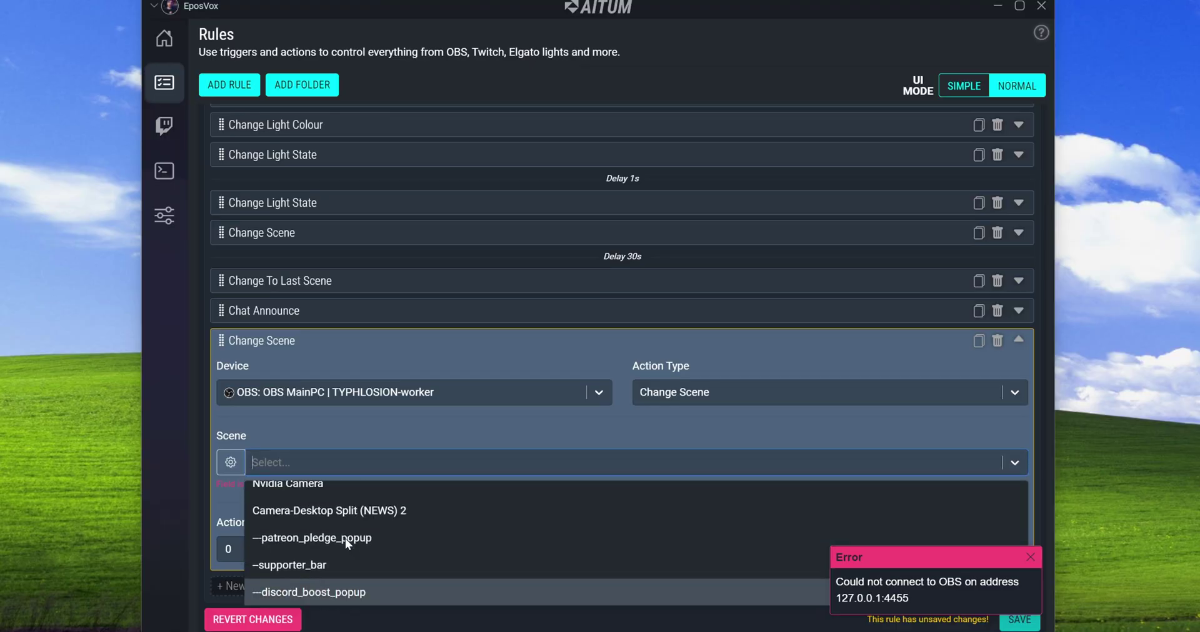
pyautogui.scroll(2, 345, 539)
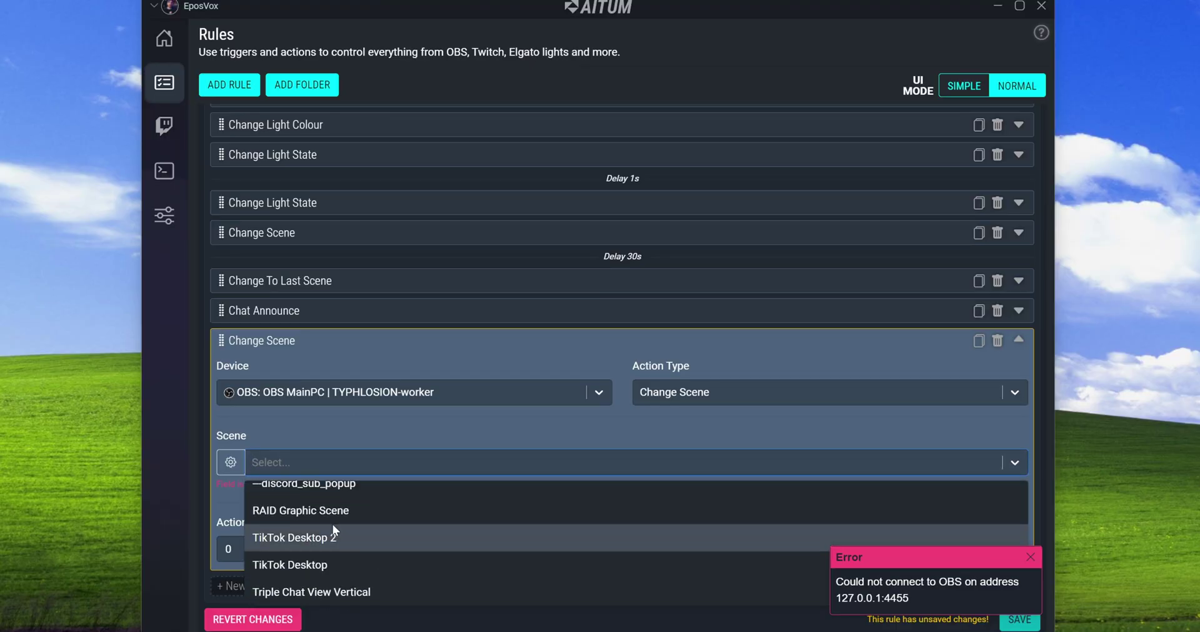
pyautogui.click(334, 519)
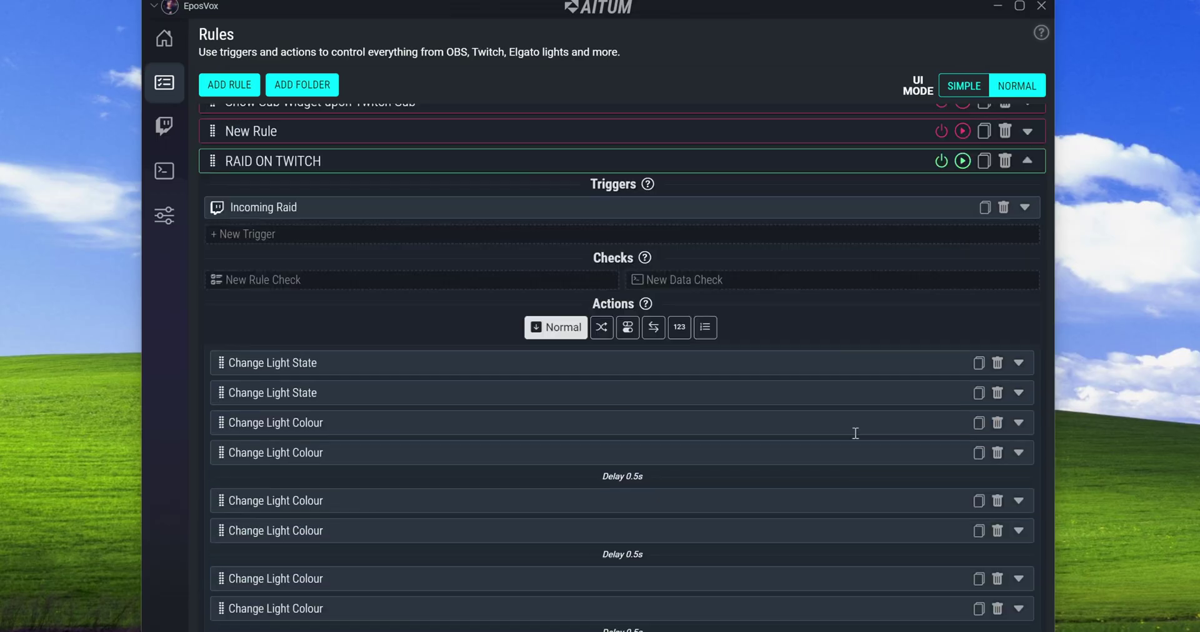
# - Move the RAID Graphic Scene action directly above the other Change Scene action, before the 30-second delay, and save the rule
pyautogui.scroll(1, 960, 201)
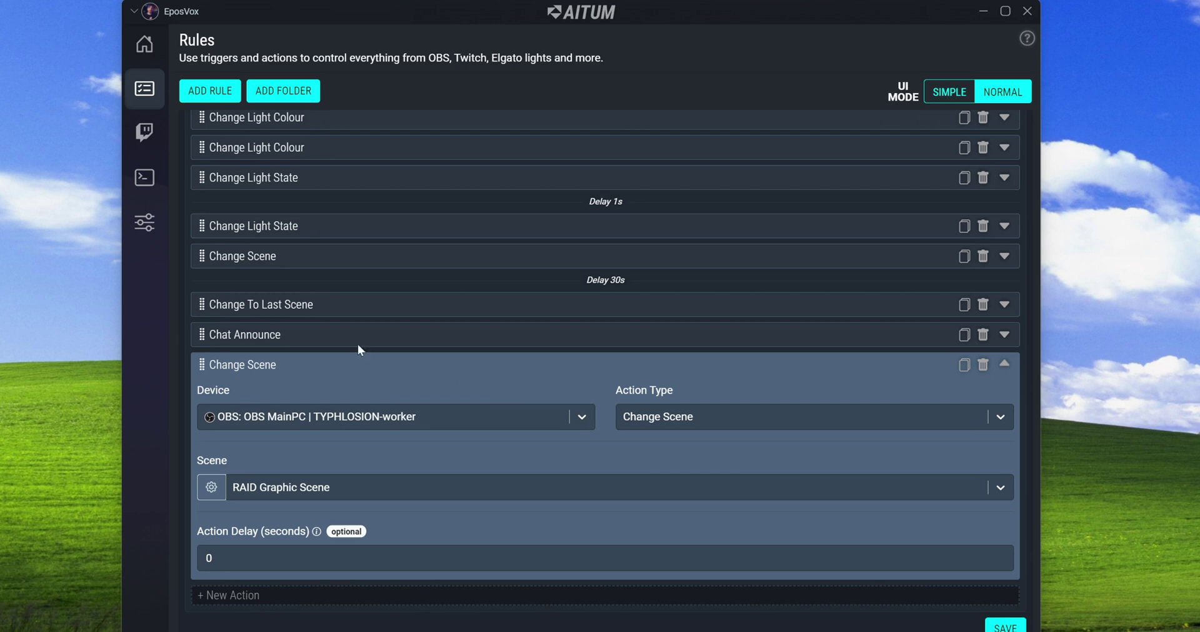
pyautogui.click(309, 360)
pyautogui.moveTo(203, 363); pyautogui.dragTo(211, 265)
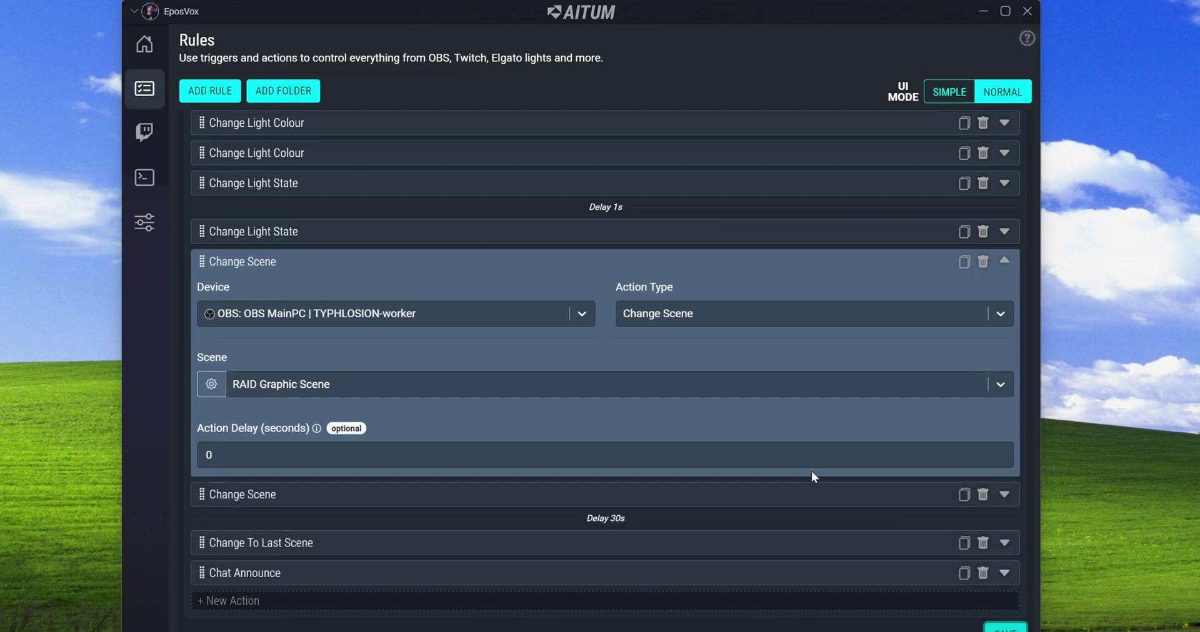
pyautogui.scroll(10, 831, 374)
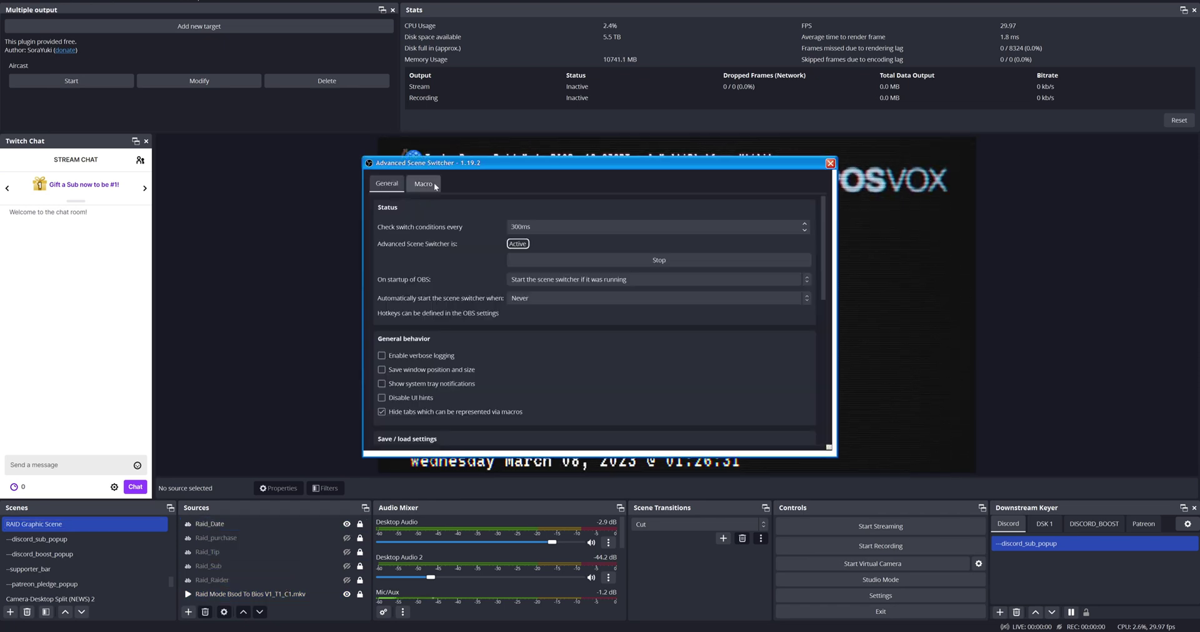
# - Switch to OBS and examine the Raid macros in Advanced Scene Switcher and the Date_Time - Copy.lua script
pyautogui.click(423, 183)
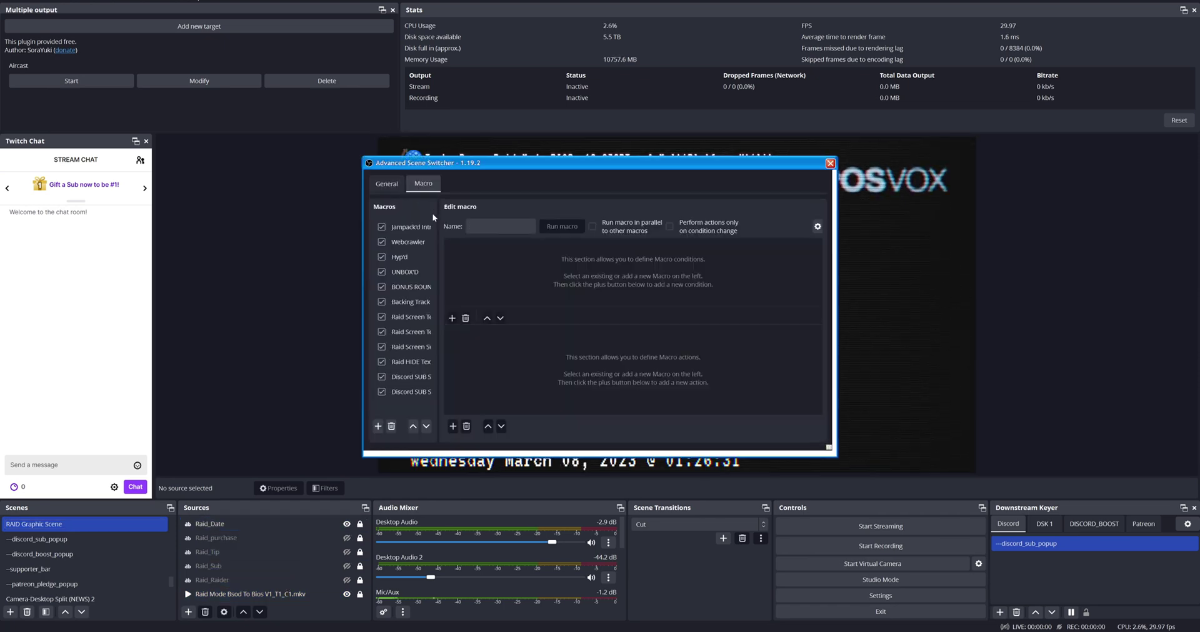
pyautogui.click(419, 316)
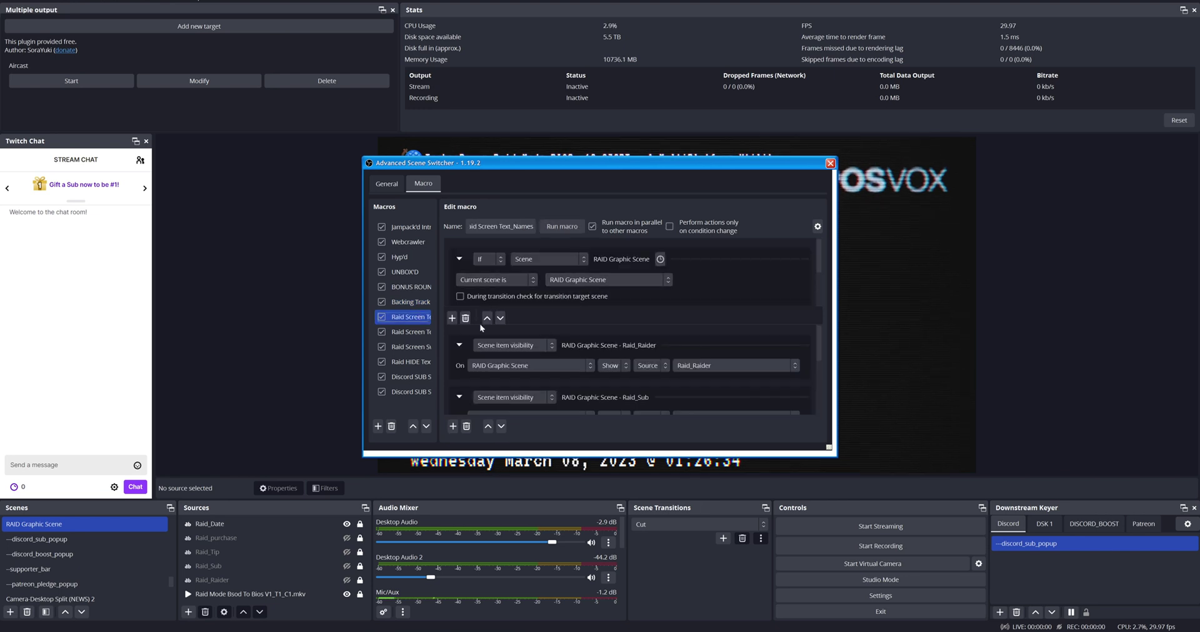
pyautogui.click(430, 331)
pyautogui.click(430, 348)
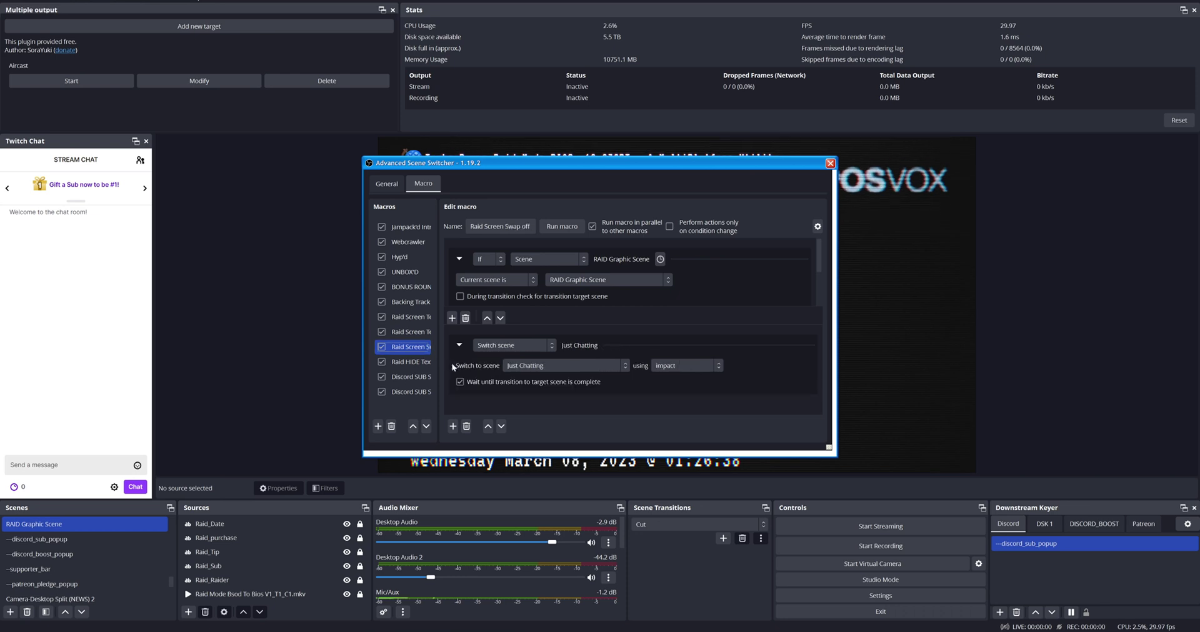
pyautogui.click(413, 362)
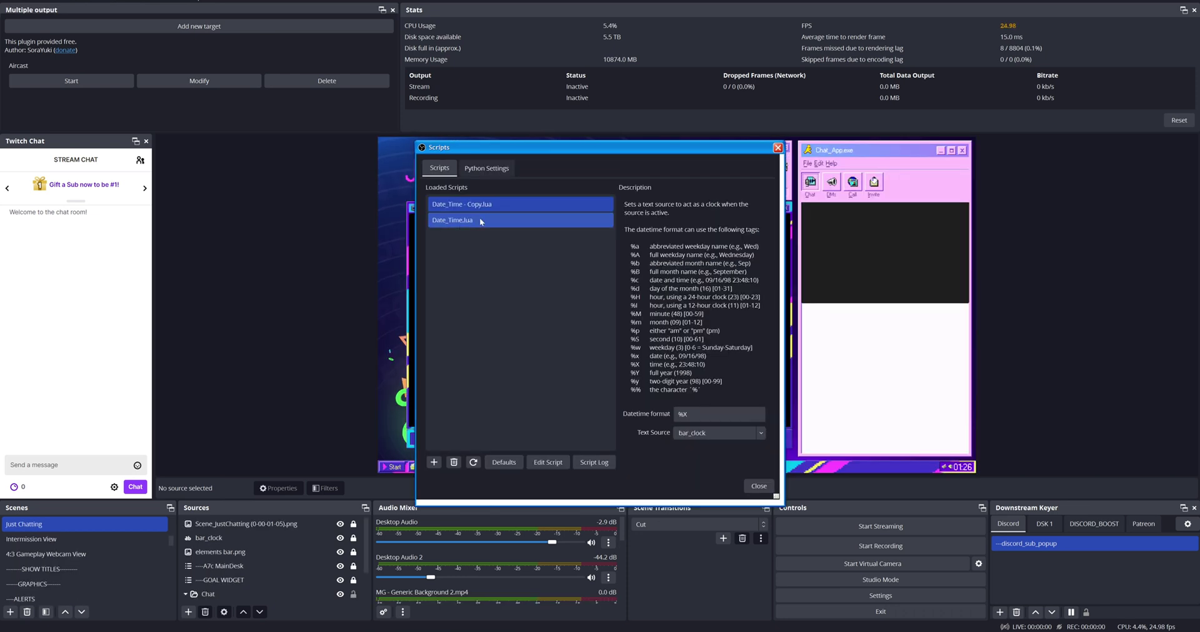
pyautogui.click(439, 204)
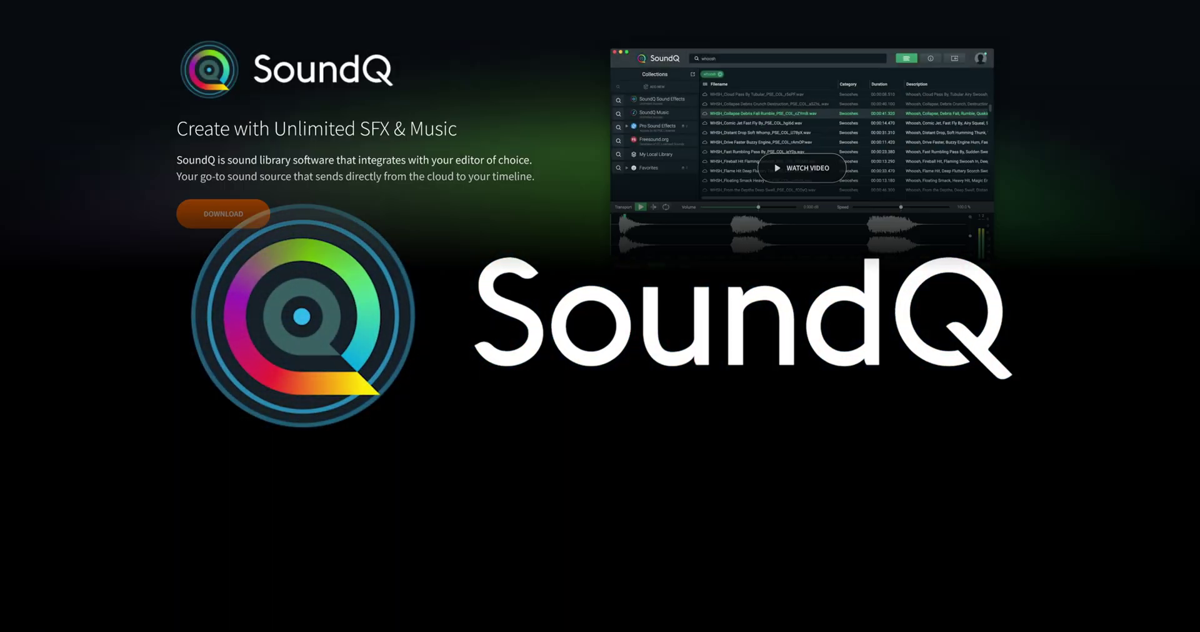
# - Examine the SoundQ feature page and the Pro Sound Effects home page, including the compatible editors and the brands section
pyautogui.scroll(-10, 600, 316)
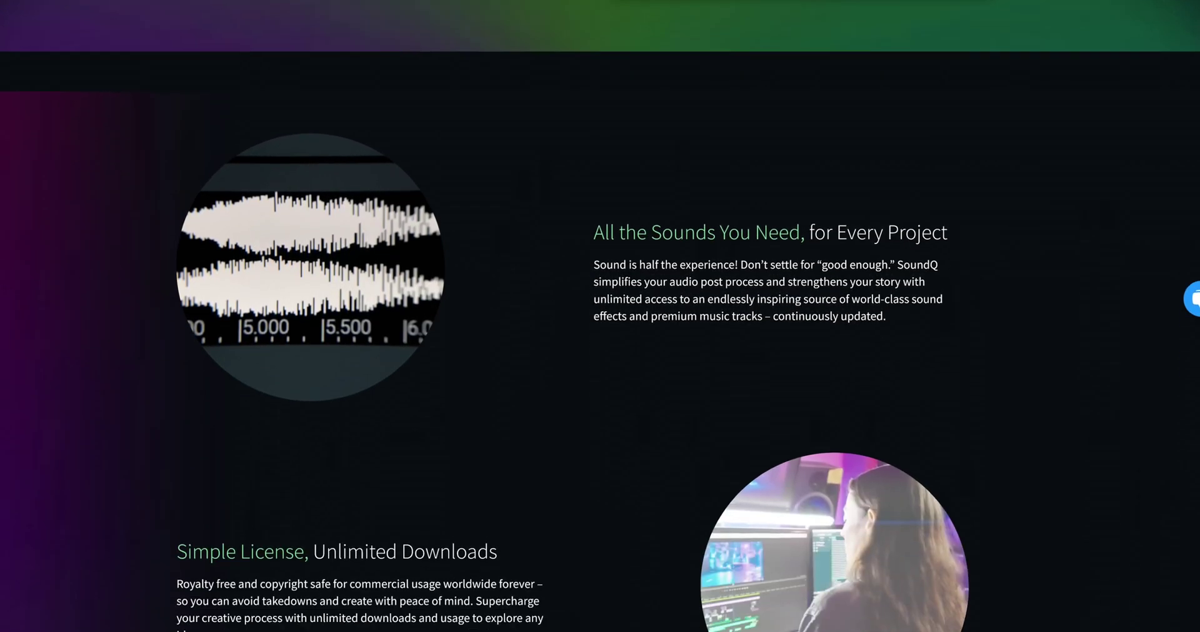
pyautogui.scroll(-13, 600, 316)
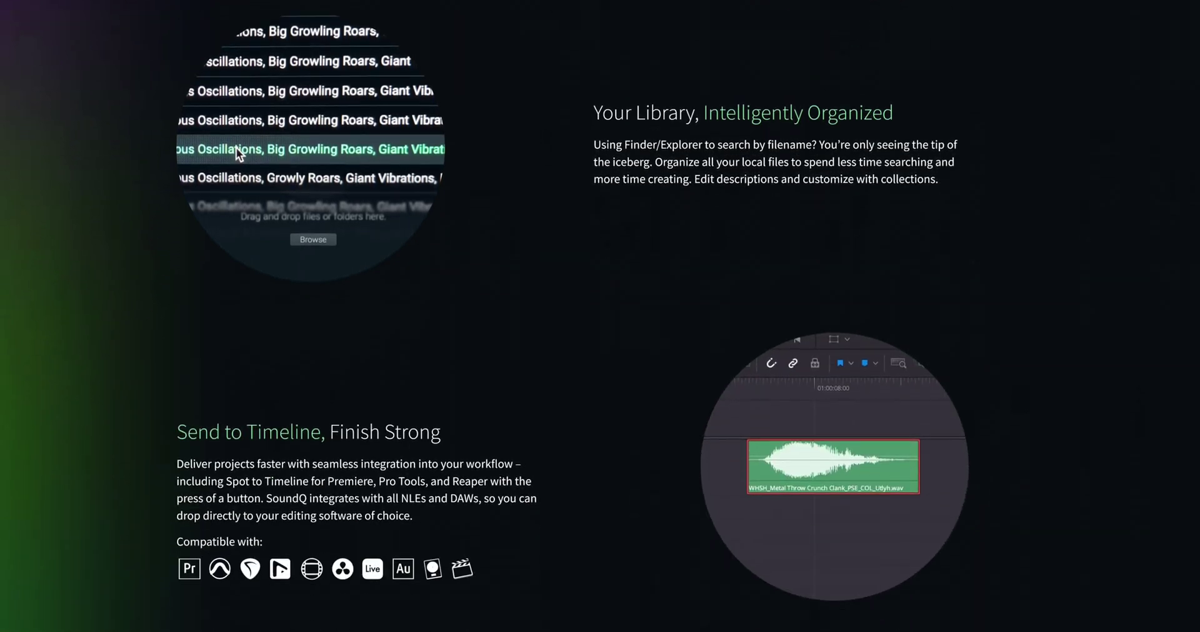
pyautogui.scroll(-8, 600, 316)
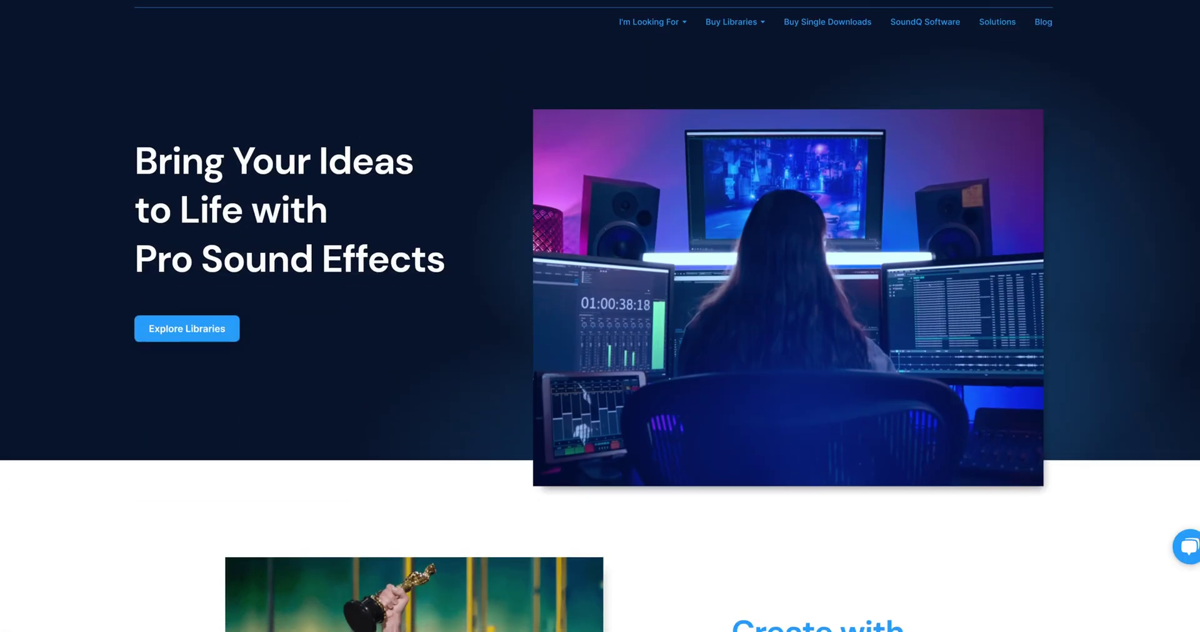
pyautogui.scroll(-4, 600, 317)
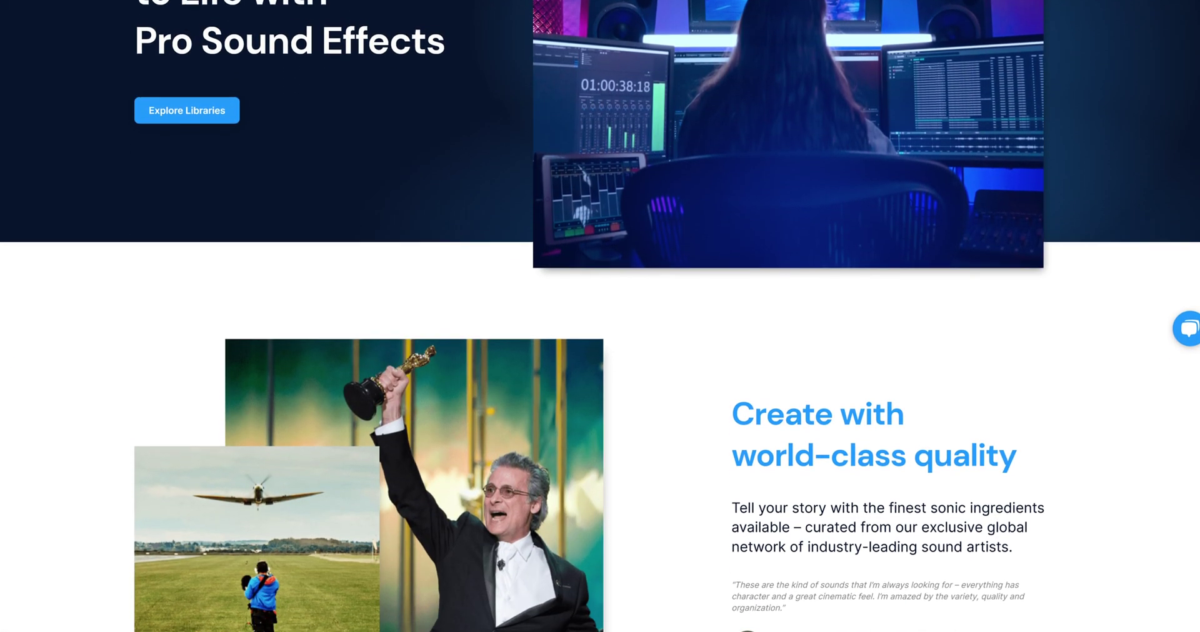
pyautogui.scroll(-4, 600, 316)
pyautogui.scroll(-4, 600, 317)
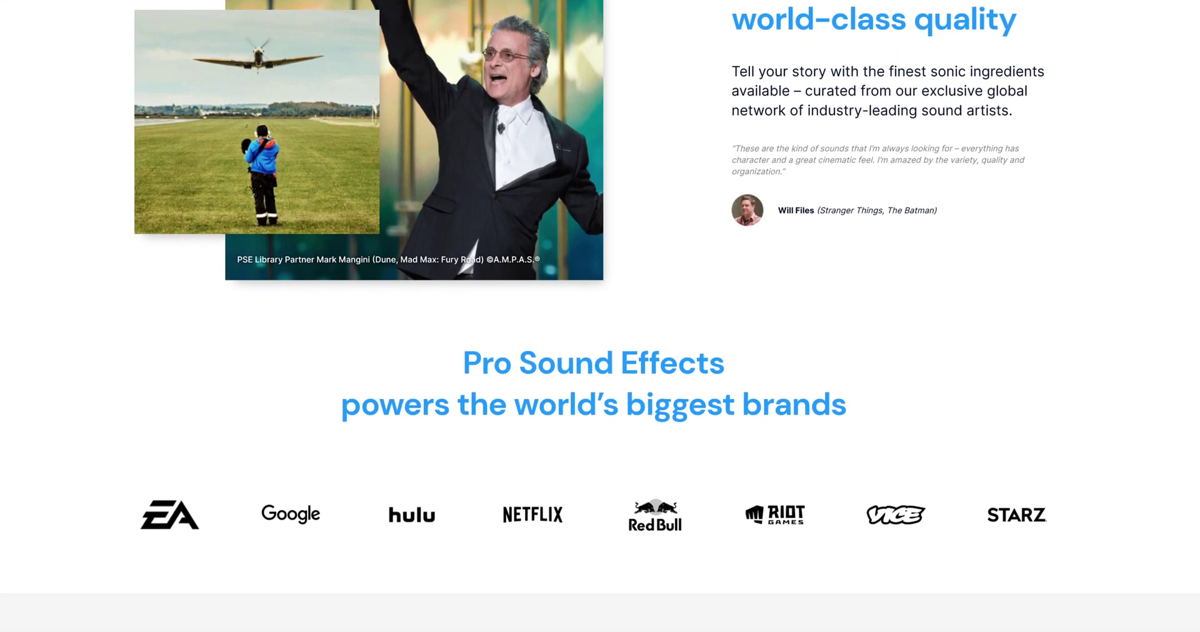
pyautogui.scroll(-4, 600, 316)
pyautogui.scroll(-4, 600, 316)
pyautogui.scroll(-4, 600, 316)
pyautogui.scroll(-3, 600, 316)
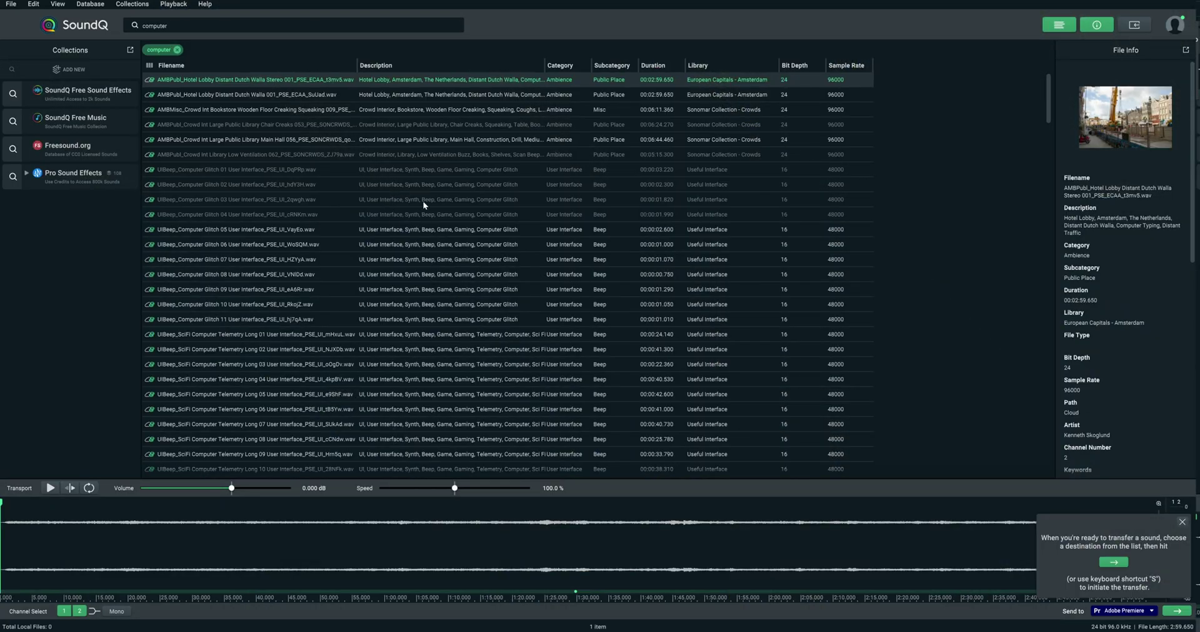
# - Switch to SoundQ and go through the Pro Tools, Reaper, Adobe Premiere and Drag & Drop transfer destinations, ending with Folder on Disk selected
pyautogui.click(1148, 612)
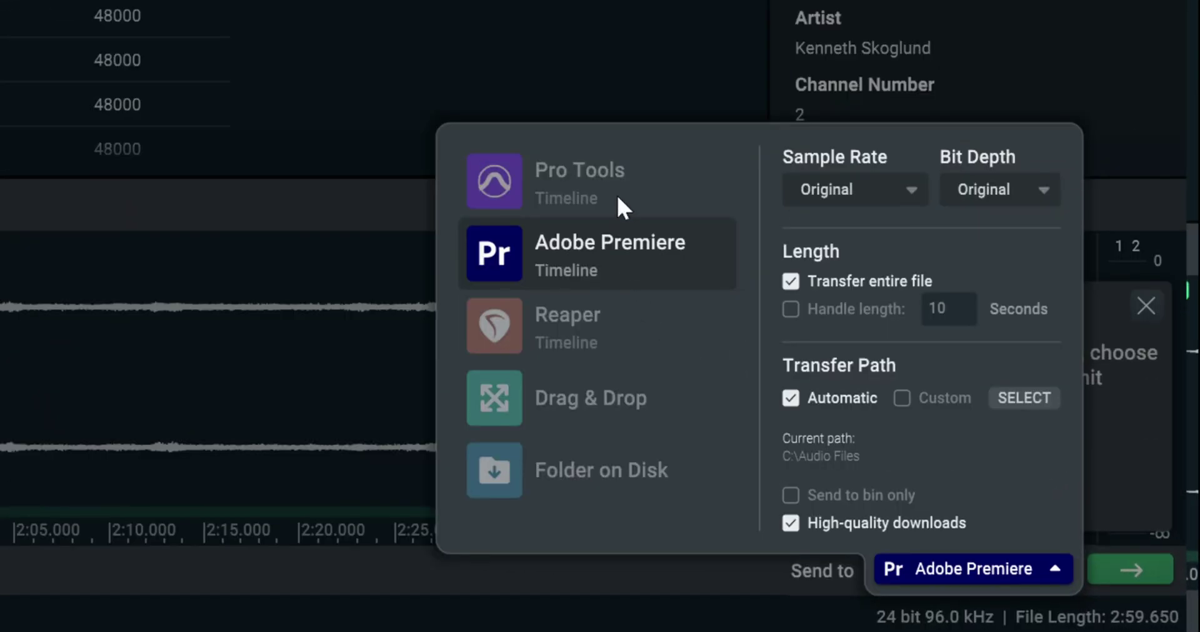
pyautogui.click(616, 193)
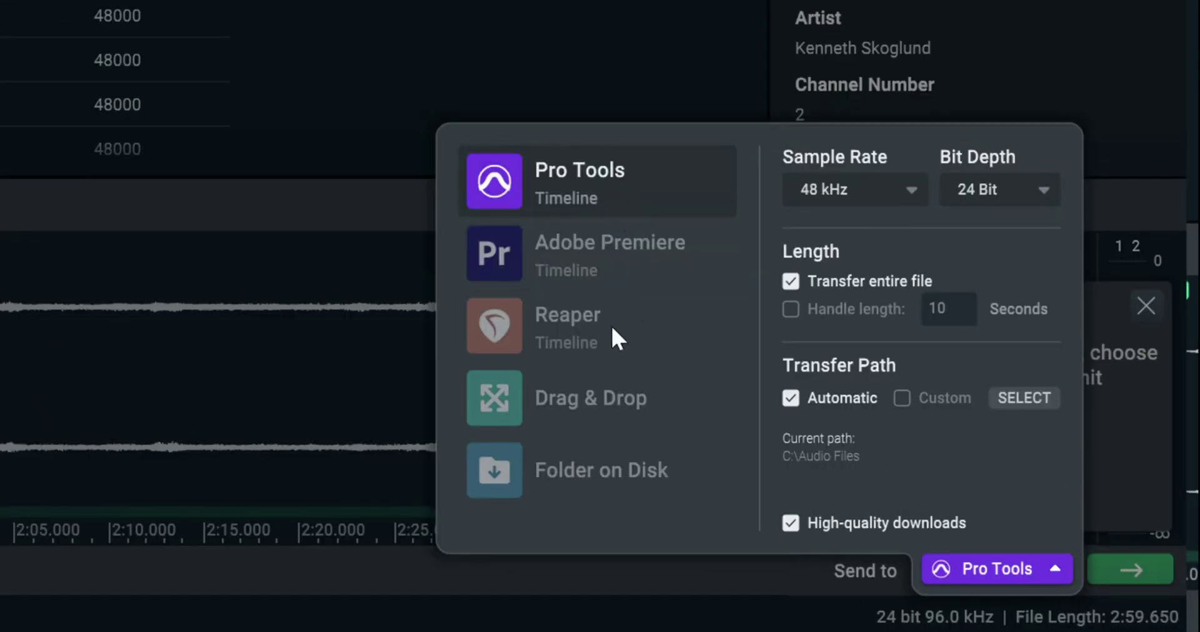
pyautogui.click(616, 338)
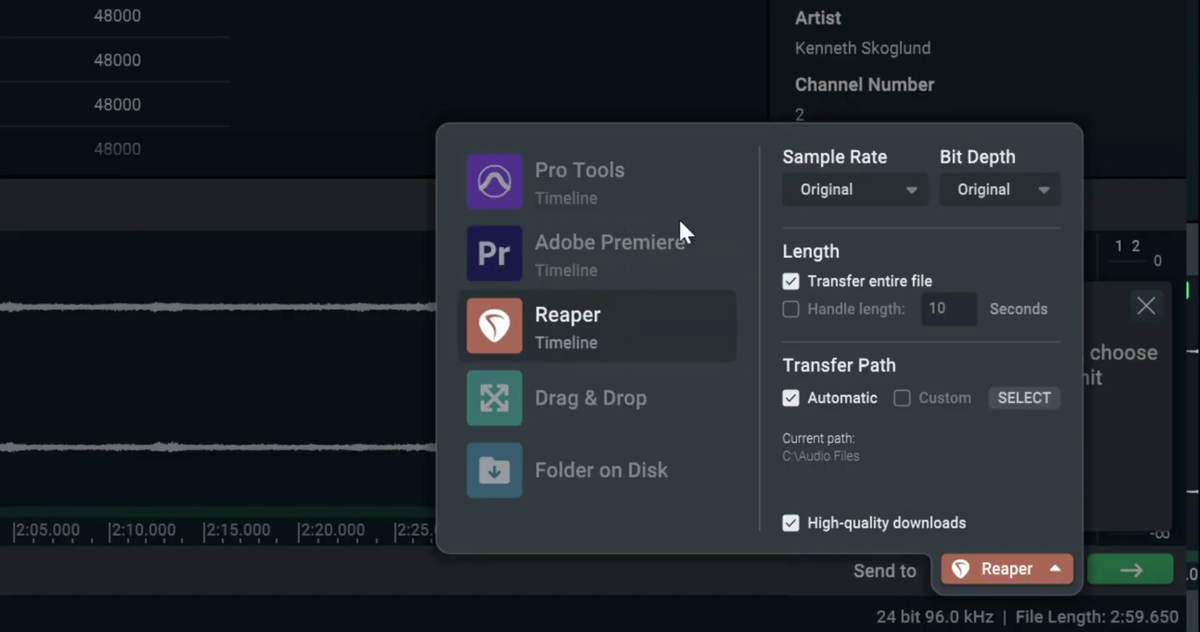
pyautogui.click(532, 263)
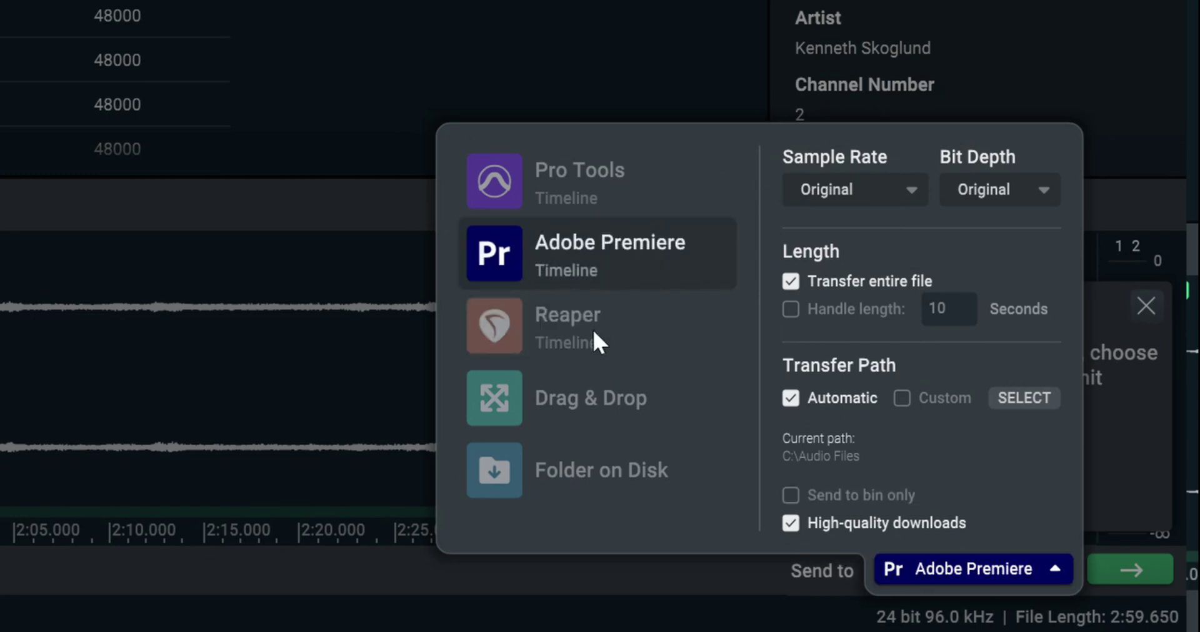
pyautogui.click(566, 404)
pyautogui.click(579, 468)
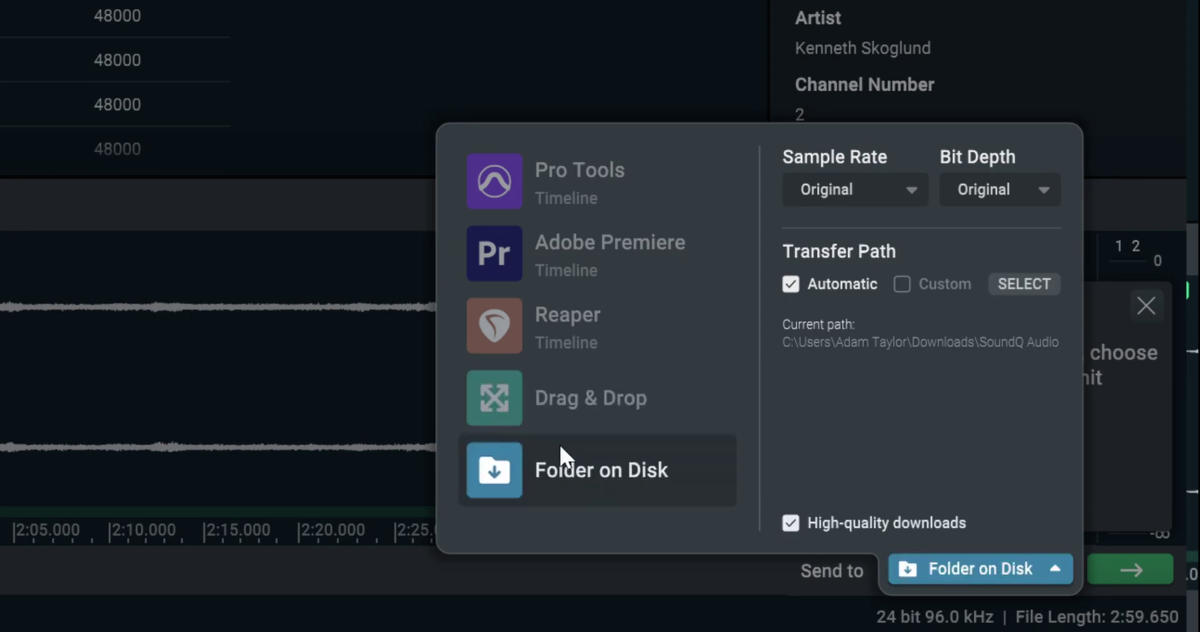
pyautogui.press('Escape')
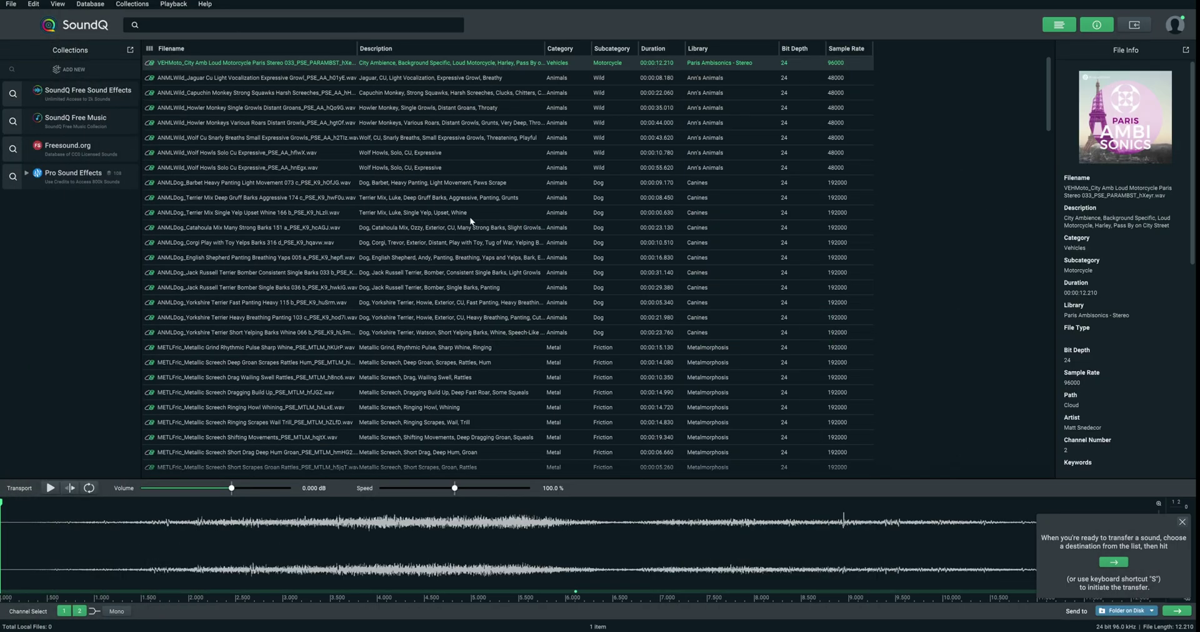
# - Search for "computer" and compare the Freesound.org collection with SoundQ Free Sound Effects, ending in SoundQ Free Sound Effects
pyautogui.click(270, 26)
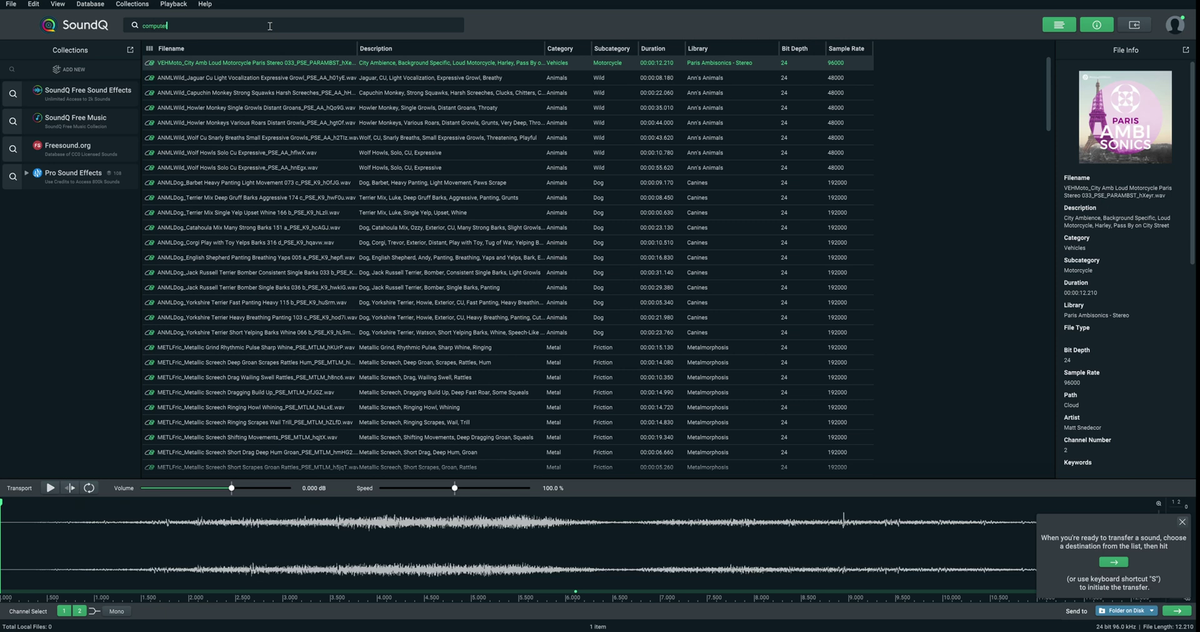
pyautogui.press('Return')
pyautogui.click(88, 94)
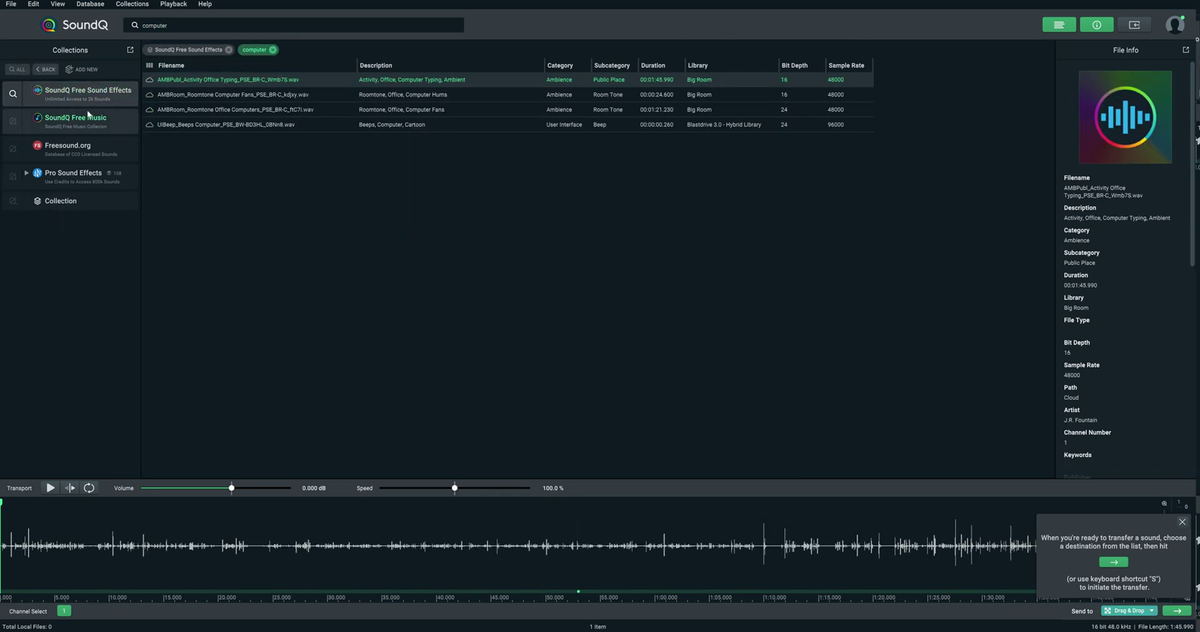
pyautogui.click(80, 145)
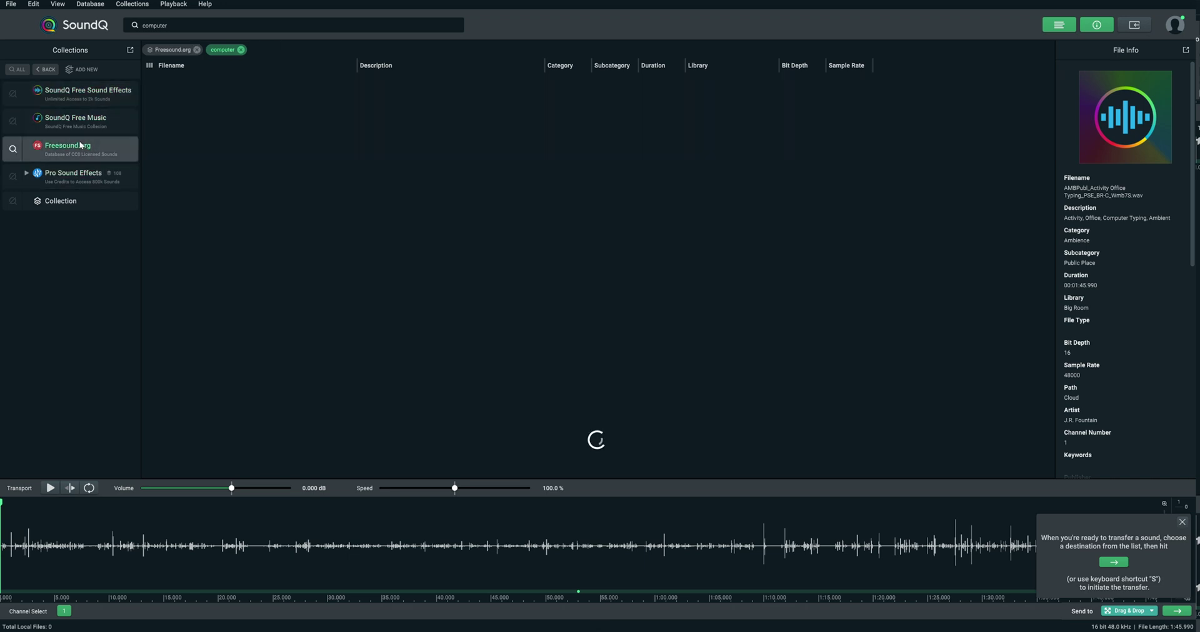
pyautogui.click(95, 98)
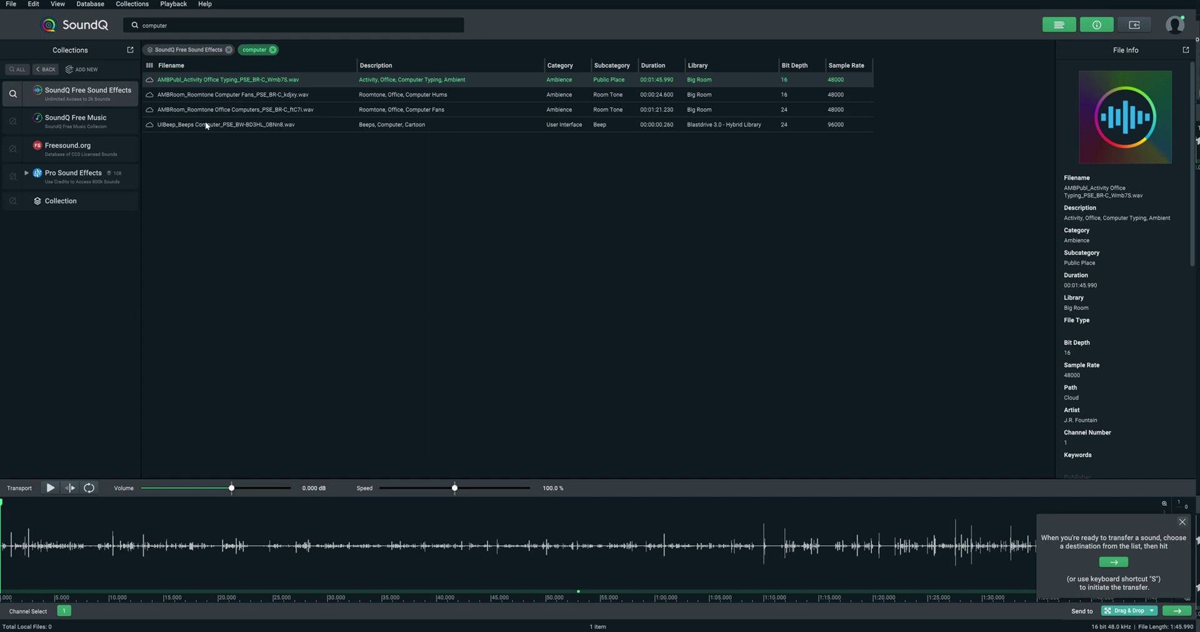
# - Preview the computer beeps, office typing, computer hums and office computer fans in SoundQ Free Sound Effects
pyautogui.click(223, 125)
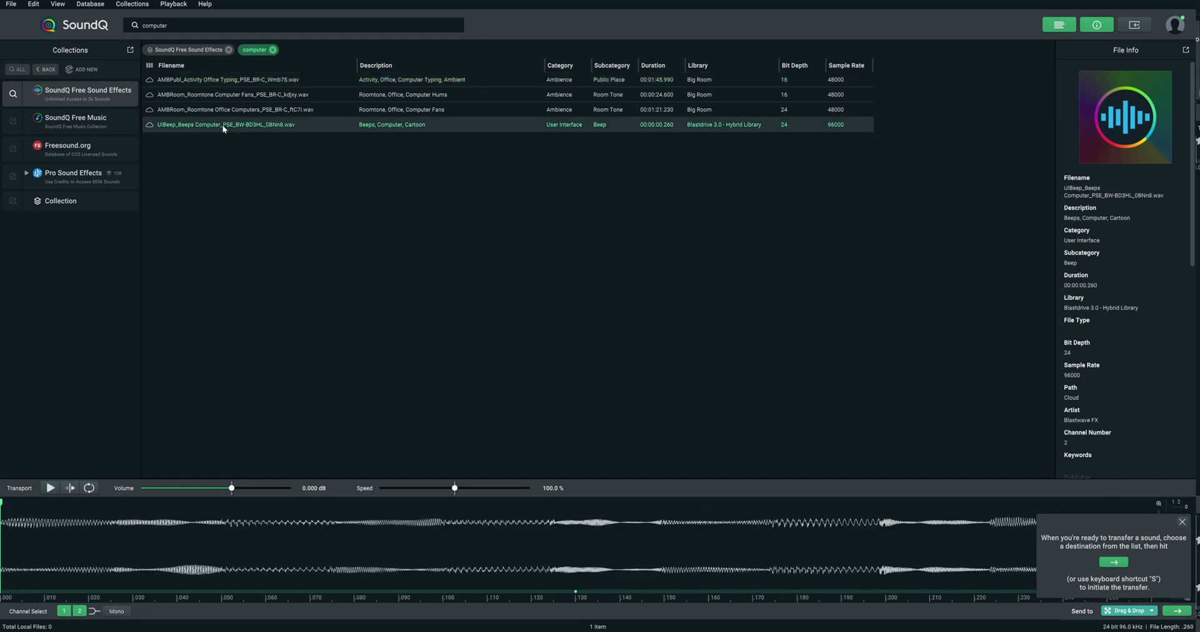
pyautogui.click(51, 489)
pyautogui.doubleClick(260, 81)
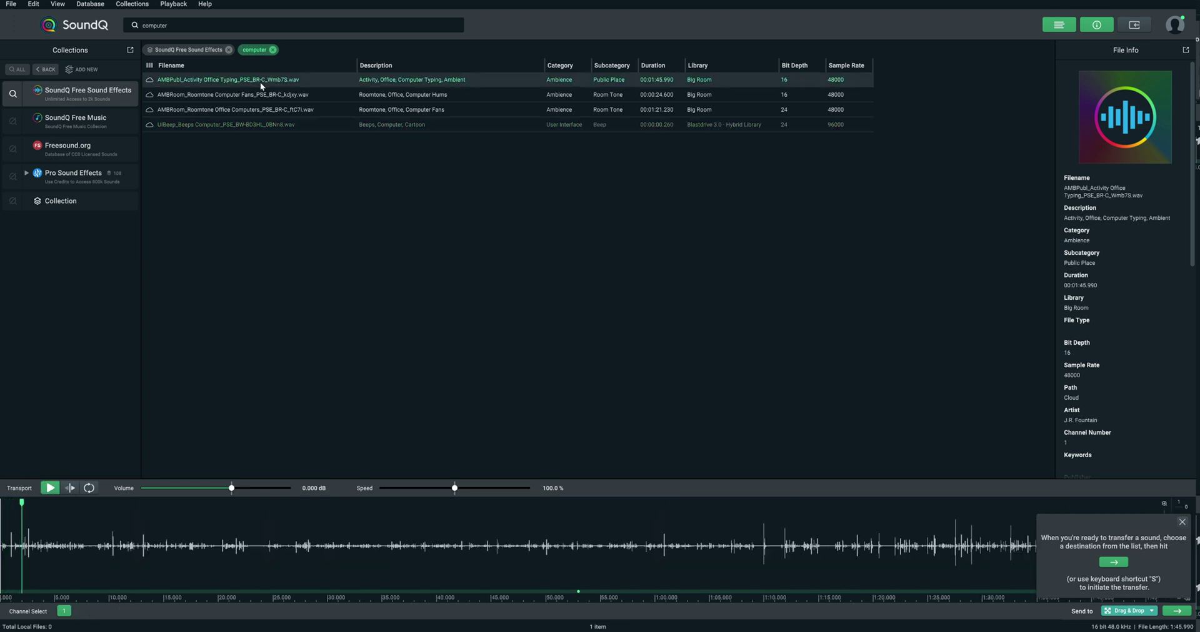
pyautogui.doubleClick(245, 95)
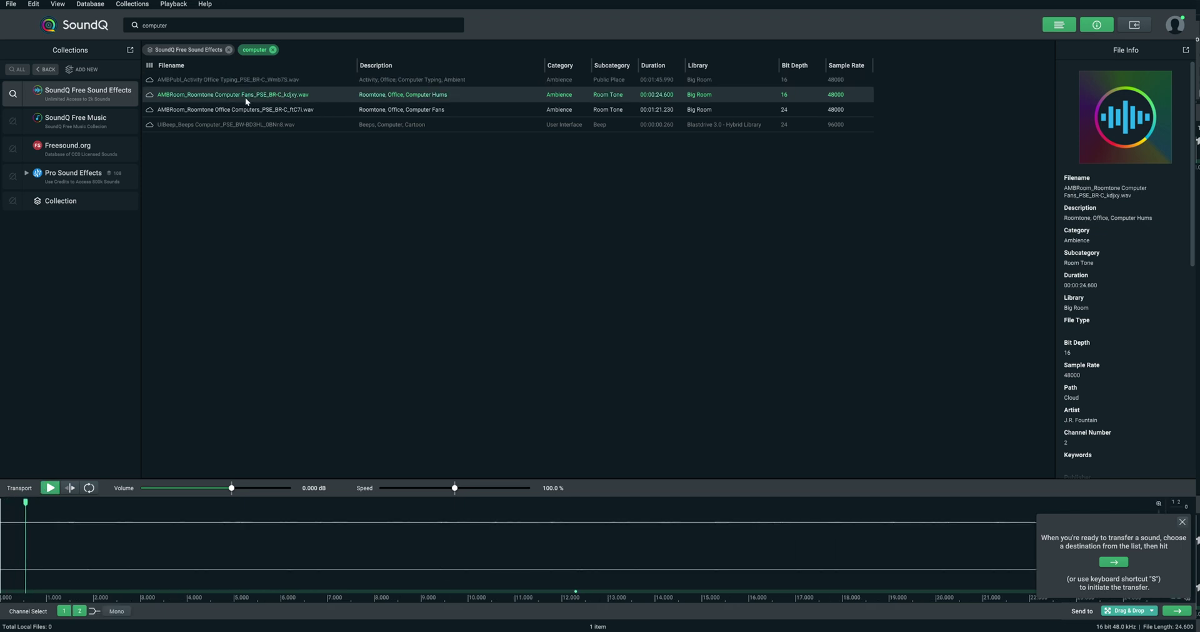
pyautogui.doubleClick(239, 110)
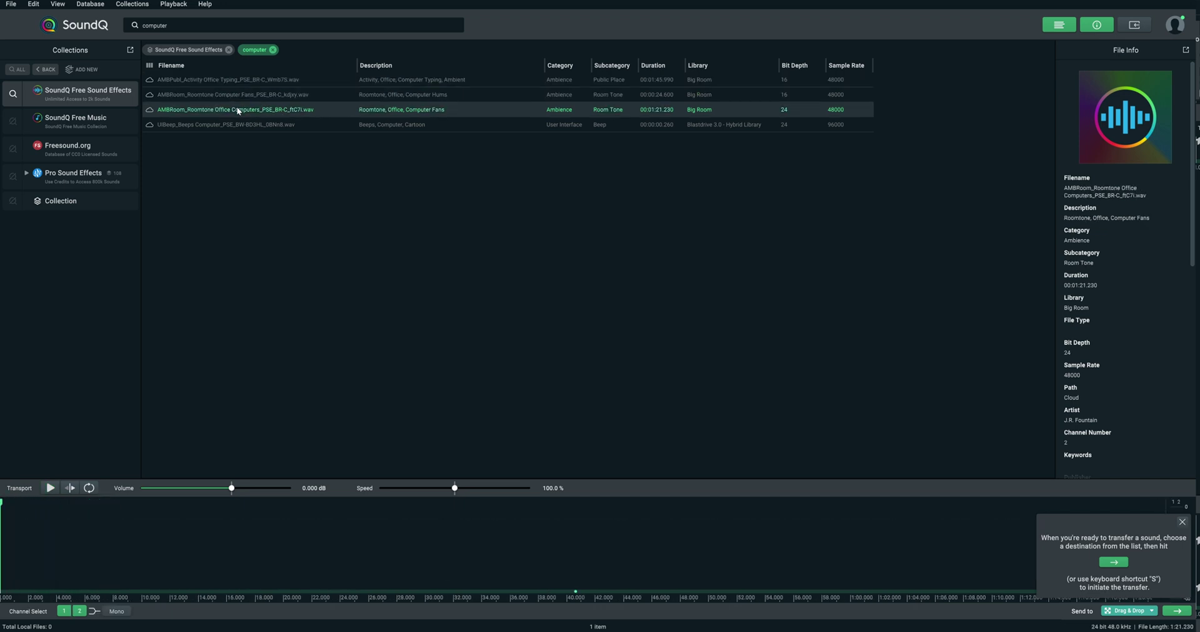
# - Show the Freesound.org matches and preview Retro, Error.ogg, Computer backspace.ogg, Starting up computer.ogg and Busy Computer 1.ogg
pyautogui.click(91, 151)
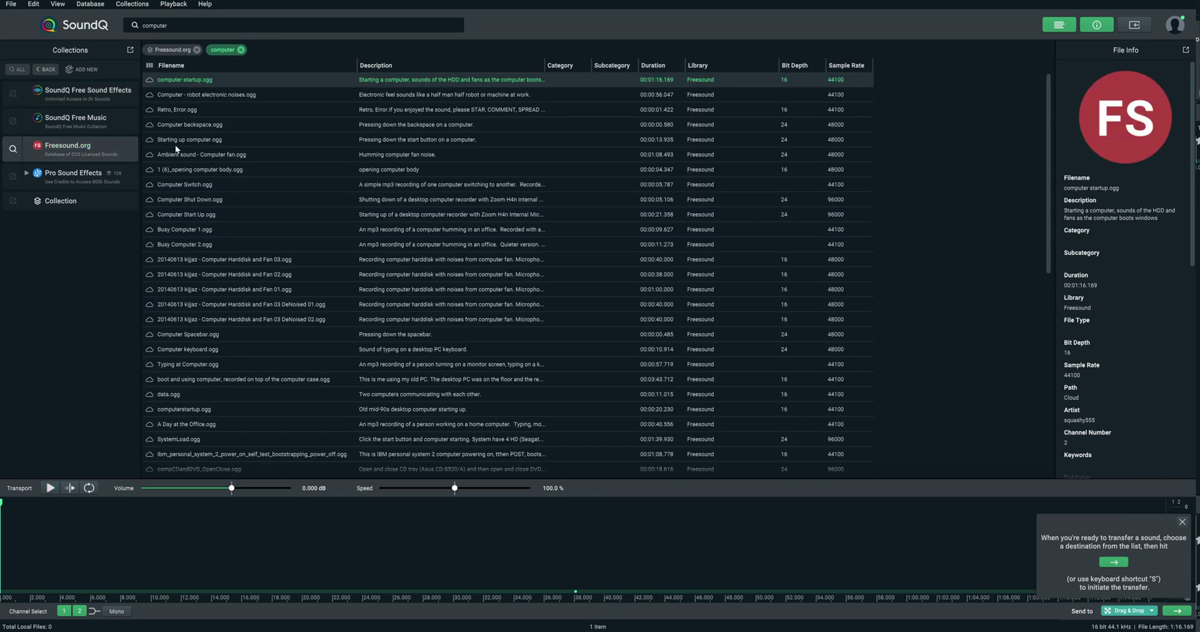
pyautogui.doubleClick(202, 114)
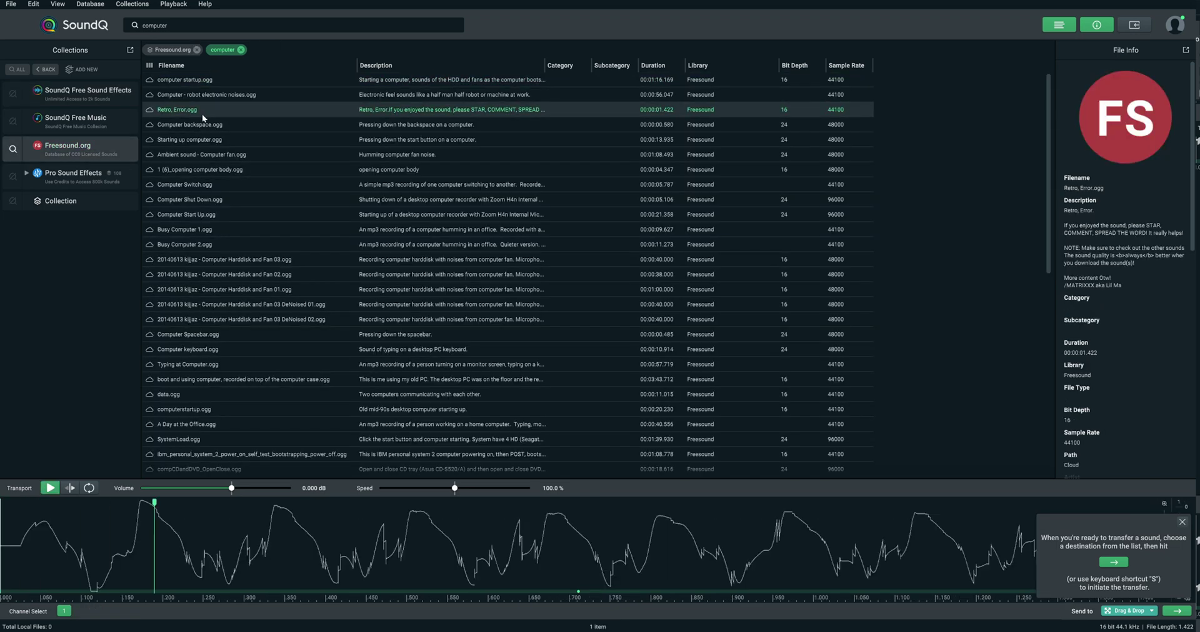
pyautogui.doubleClick(199, 130)
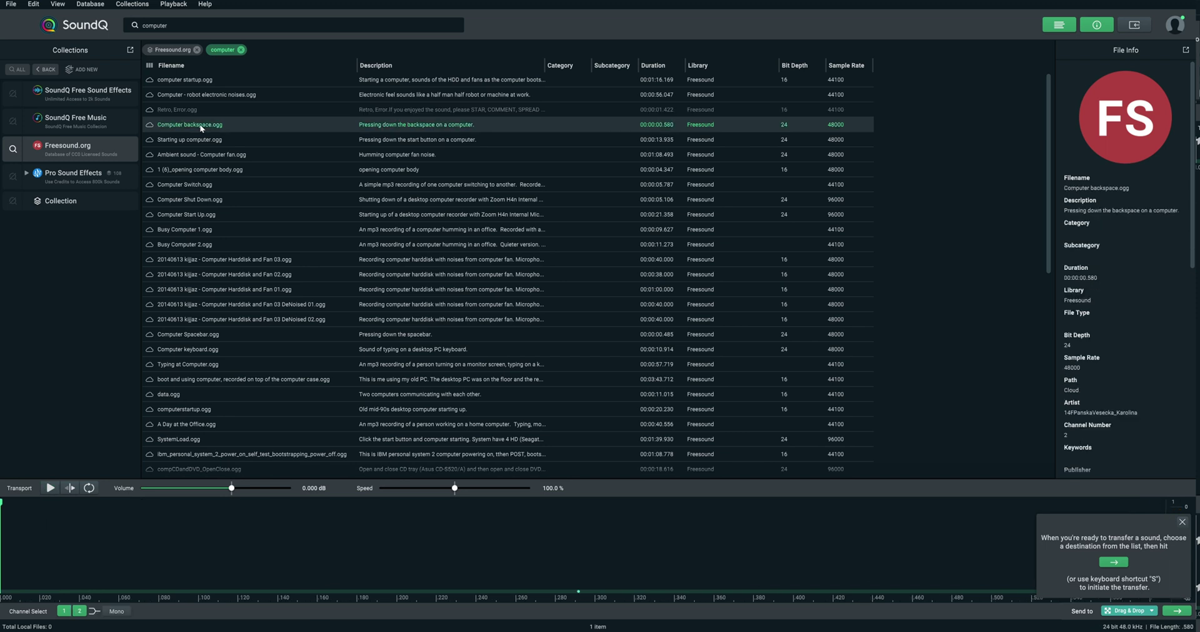
pyautogui.doubleClick(198, 139)
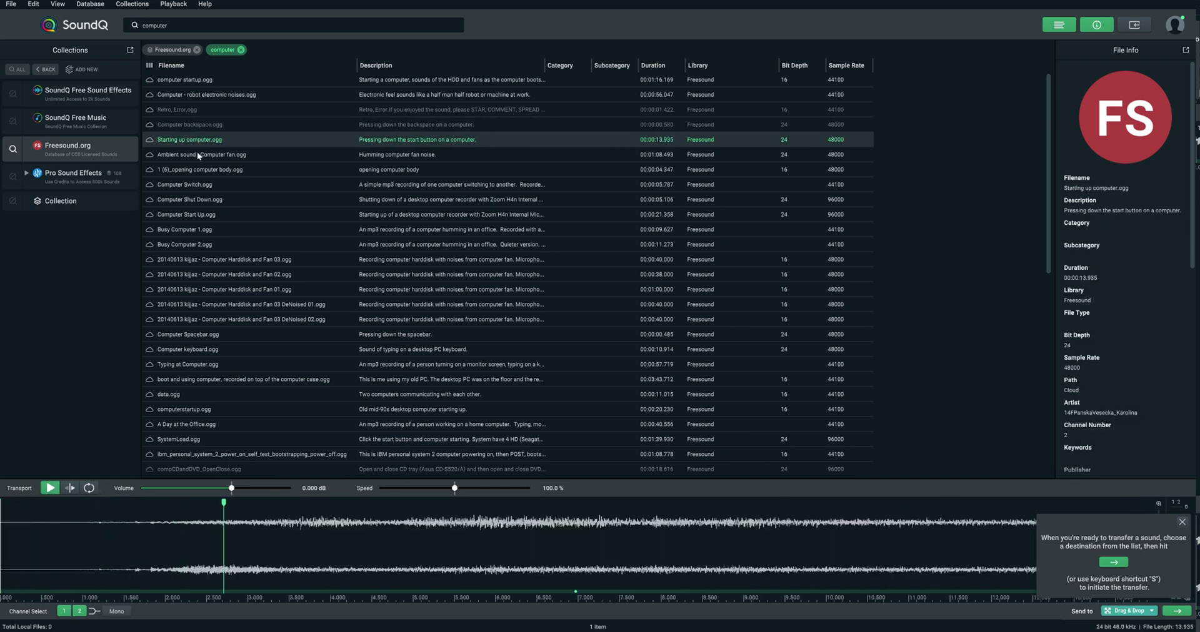
pyautogui.press('space')
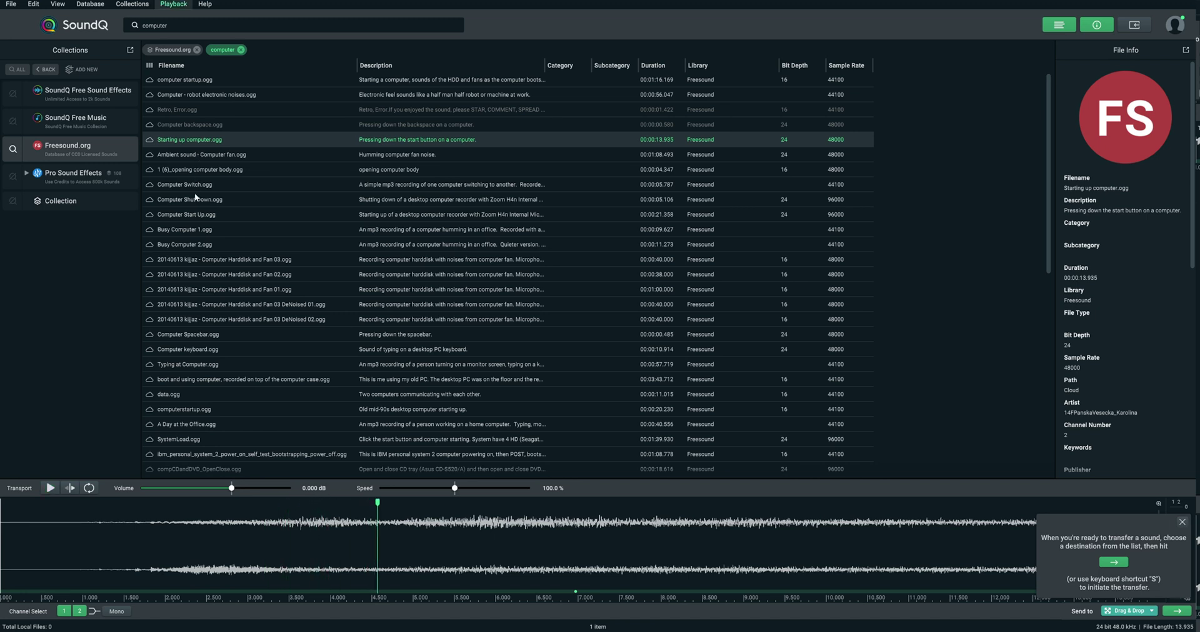
pyautogui.doubleClick(200, 229)
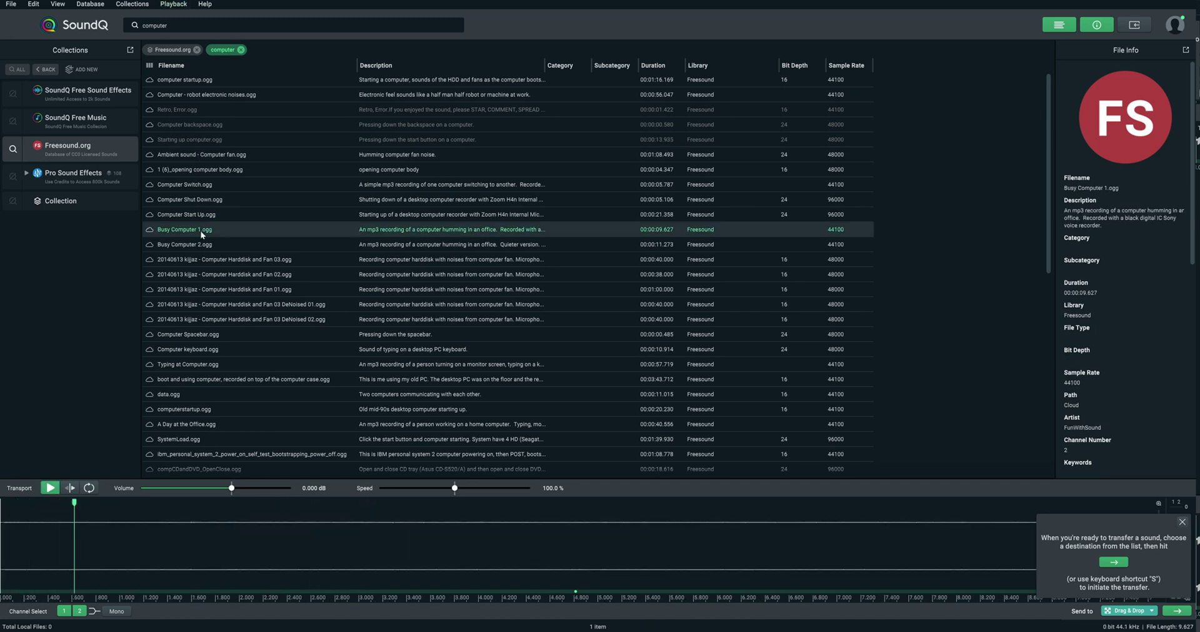
# - Preview the two Computer Harddisk and Fan 03 variants, Computer Spacebar.ogg, Computer keyboard.ogg, the boot-and-use recording and SystemLoad.ogg
pyautogui.click(205, 259)
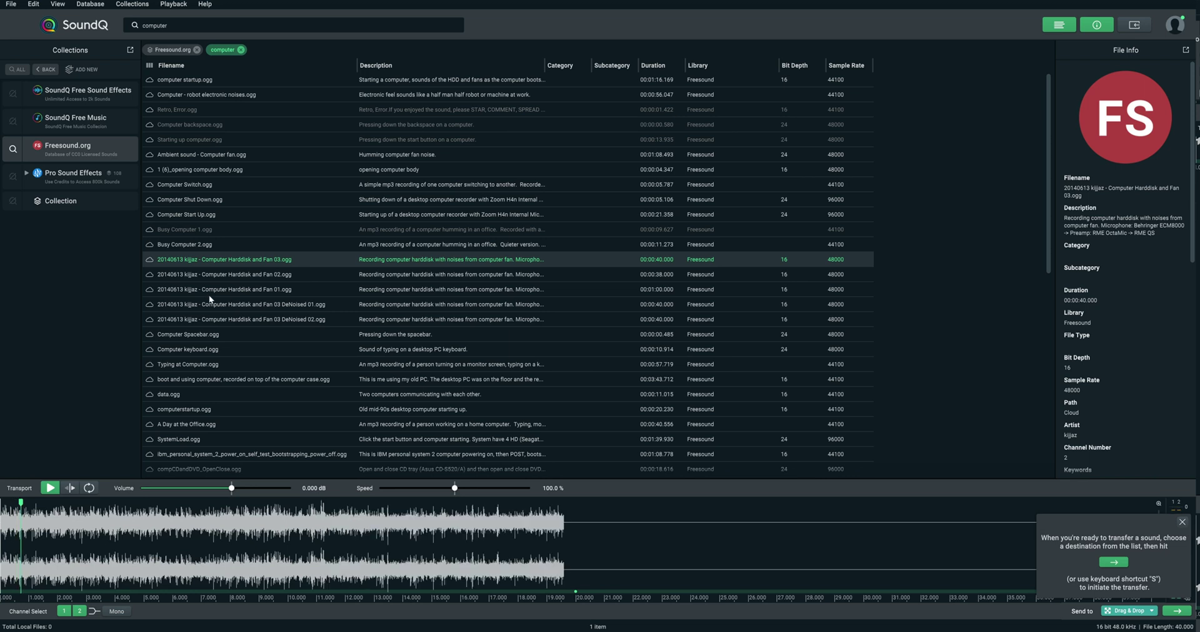
pyautogui.click(208, 305)
pyautogui.click(206, 336)
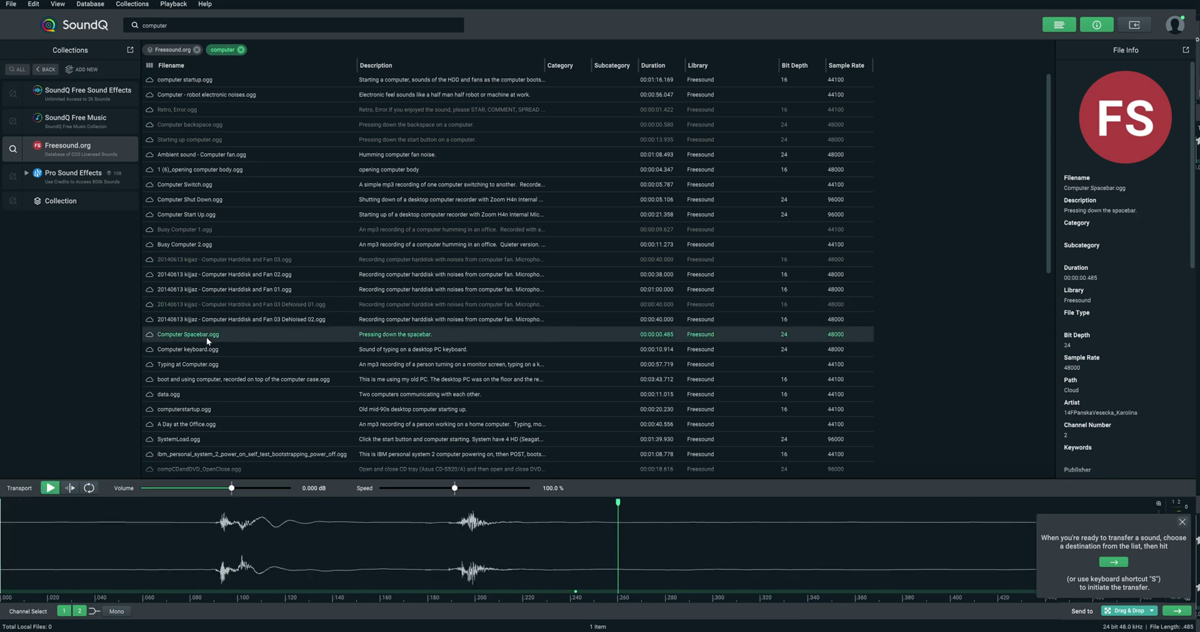
pyautogui.click(203, 350)
pyautogui.click(201, 378)
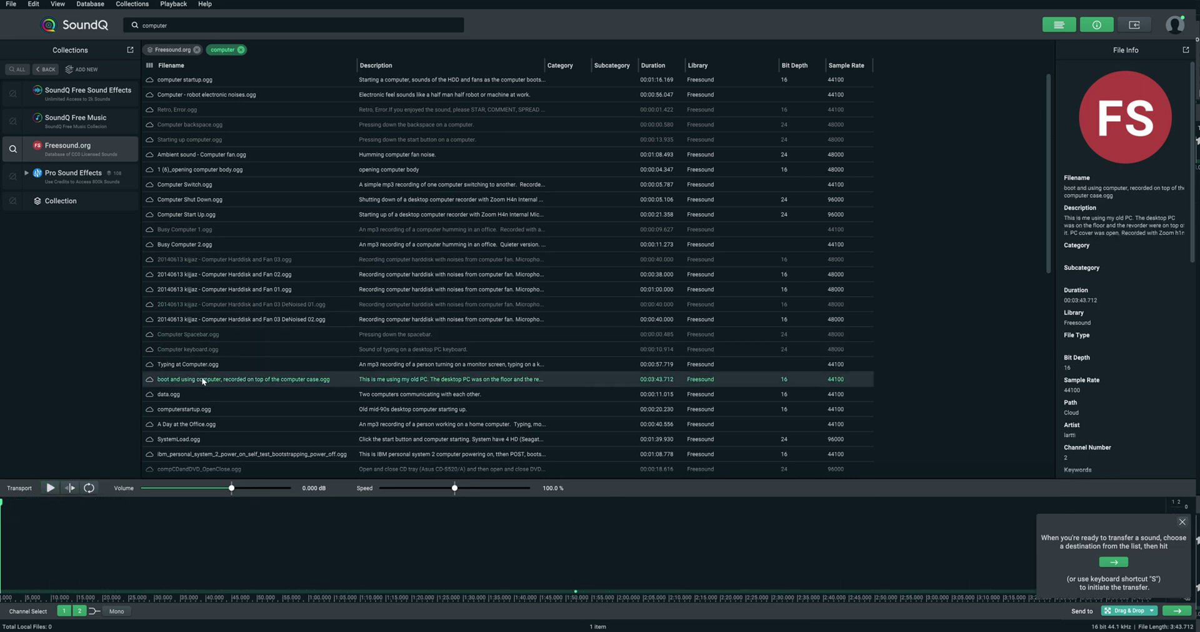
pyautogui.click(200, 440)
# - Preview further Freesound.org results: Pluging-in power supply to the electricity.ogg, strkání PC do zásuvky.ogg, mezerník.ogg, 1 (14)_cooling.ogg and computer heart.ogg
pyautogui.scroll(-3, 208, 437)
pyautogui.scroll(-5, 207, 437)
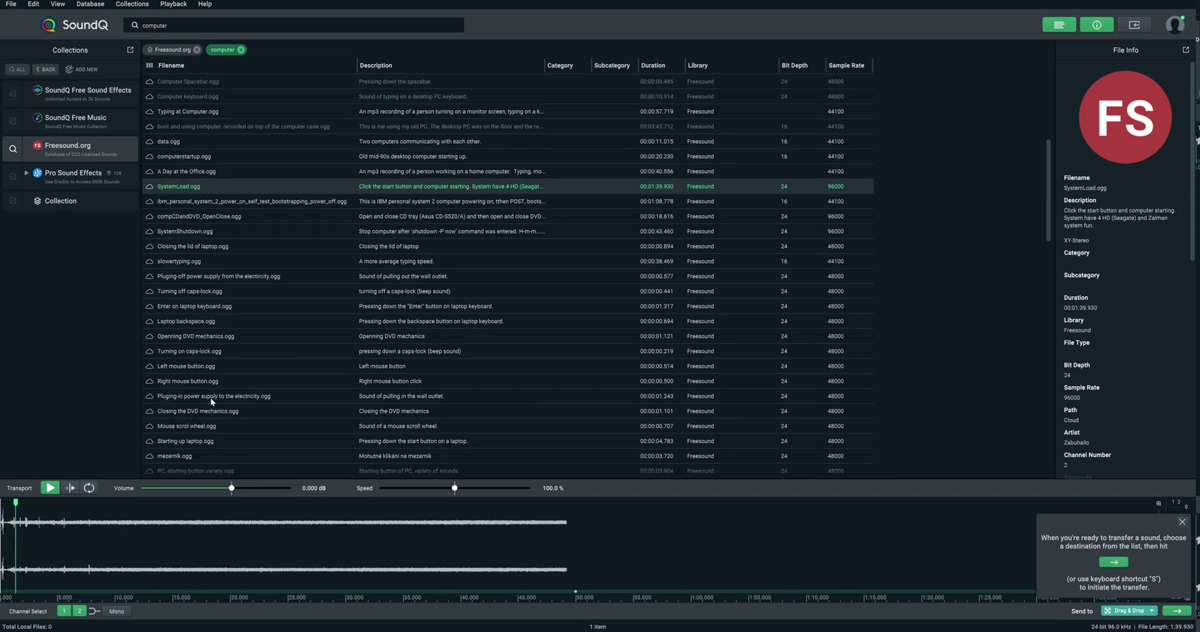
pyautogui.click(210, 397)
pyautogui.scroll(-7, 207, 426)
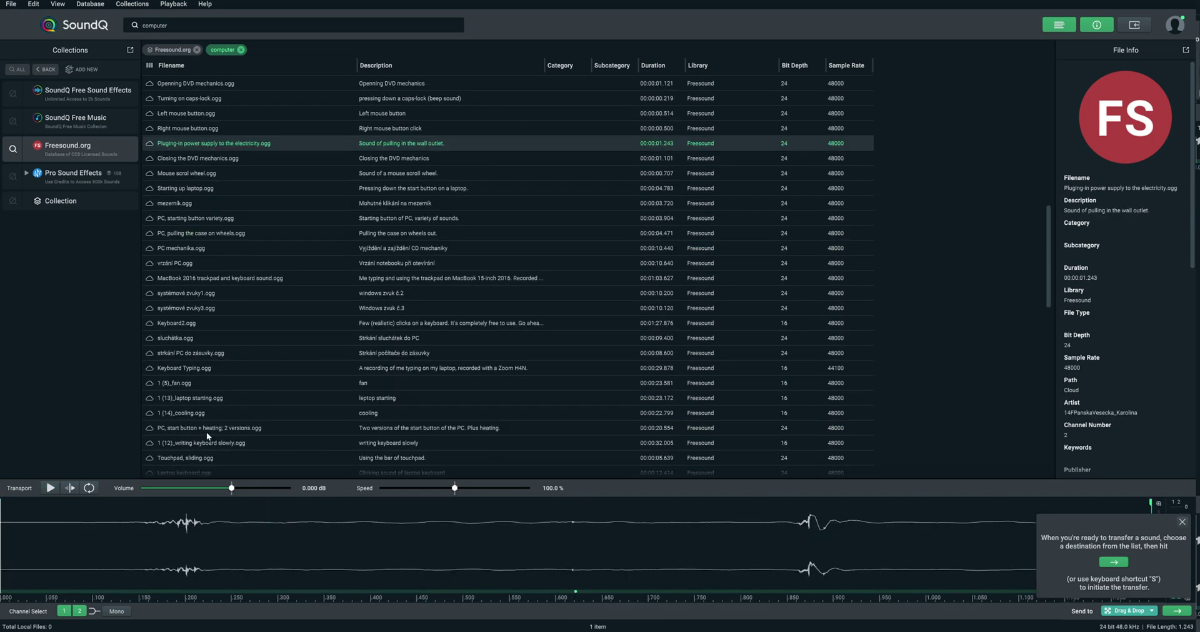
pyautogui.click(191, 357)
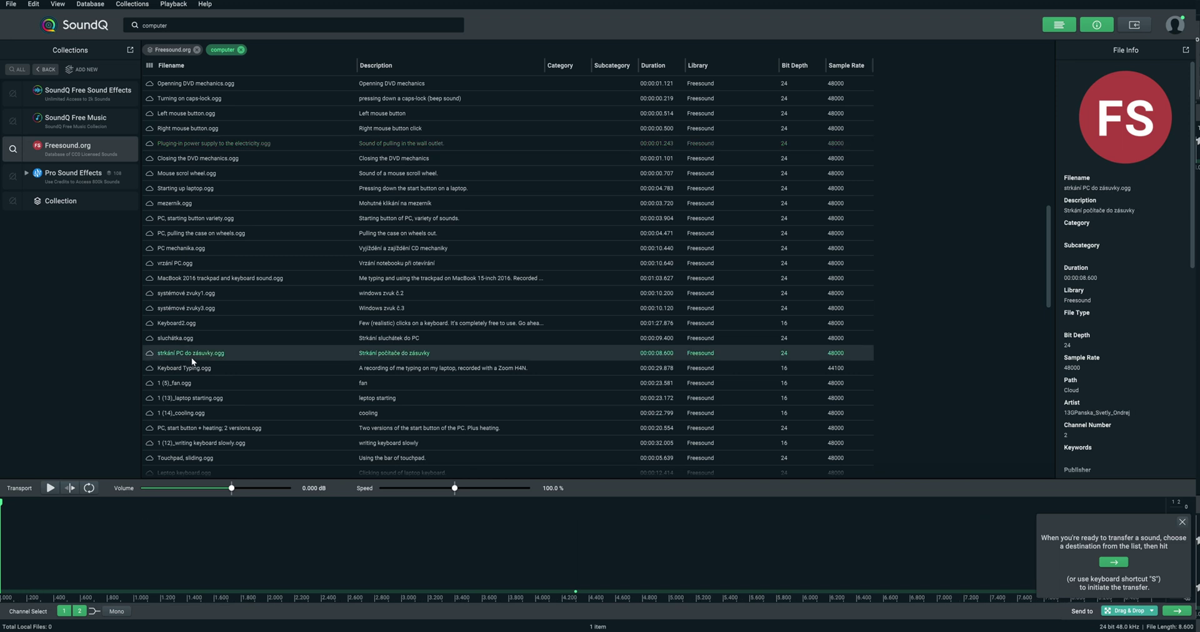
pyautogui.click(192, 205)
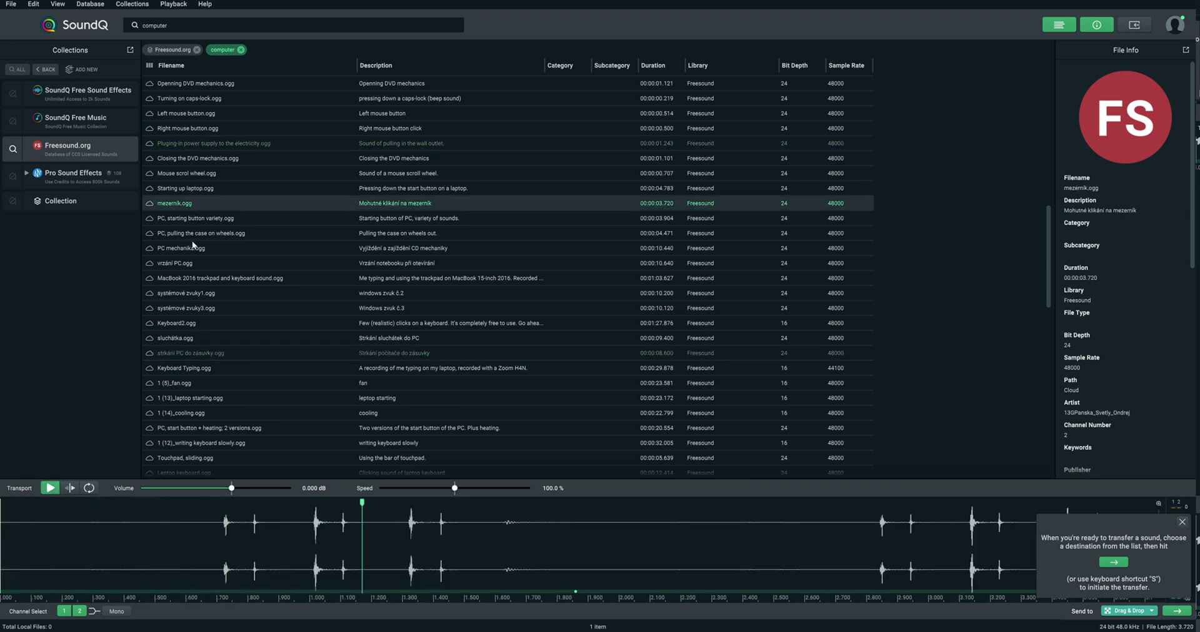
pyautogui.click(185, 413)
pyautogui.scroll(-10, 193, 399)
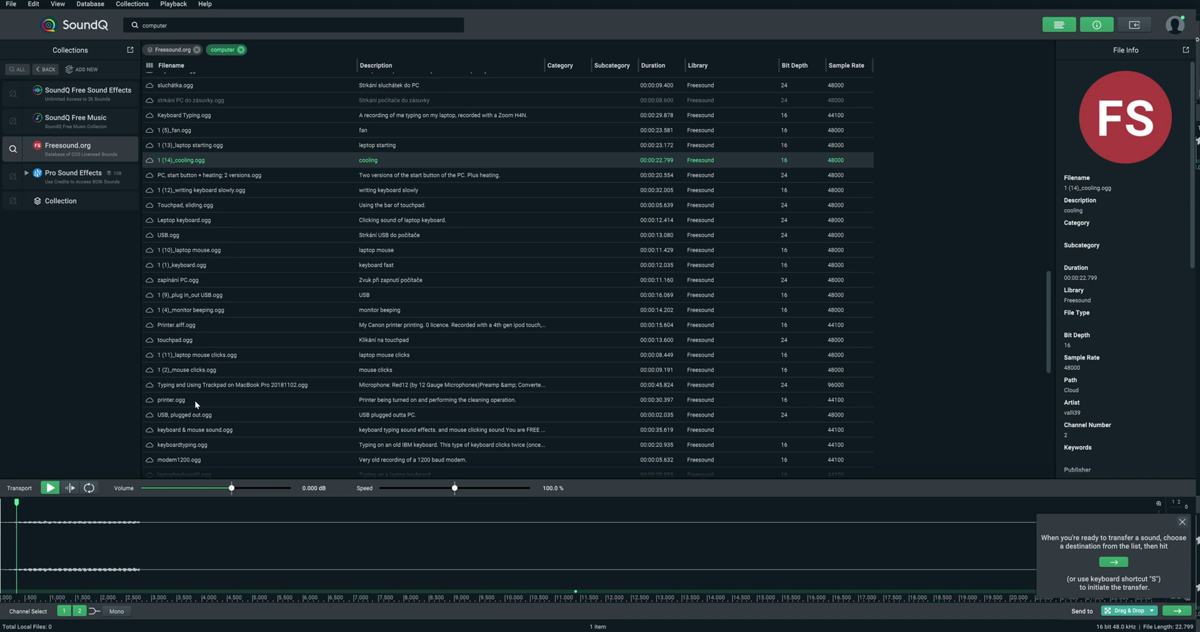
pyautogui.click(195, 305)
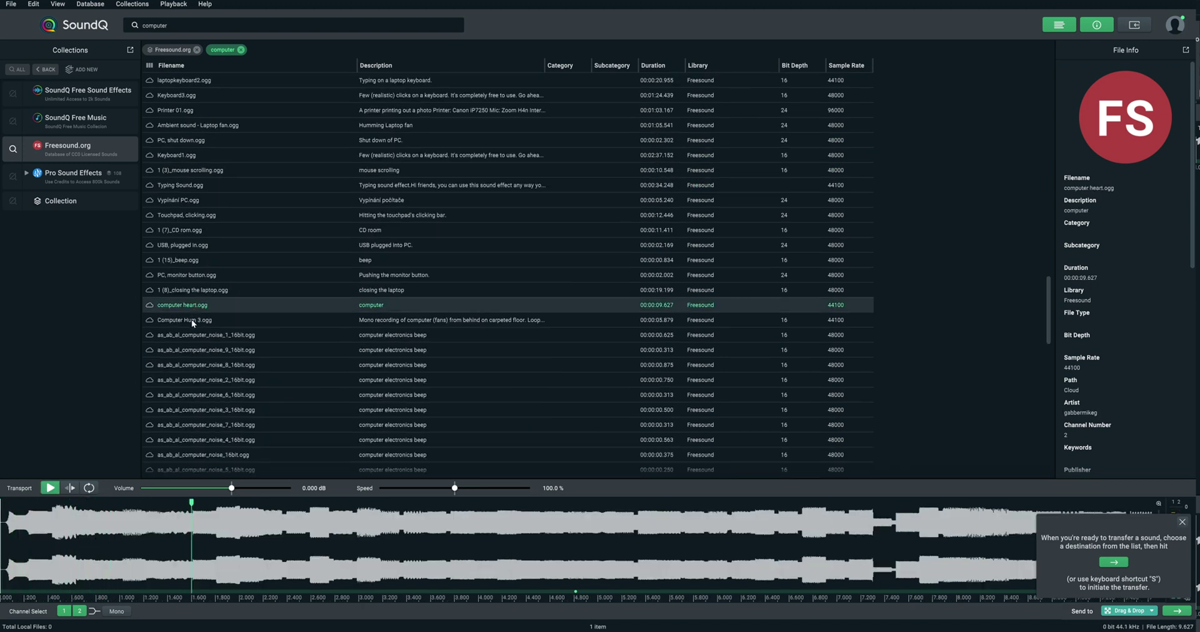
# - Transfer computer heart.ogg from SoundQ by drag and drop onto Audio 2 in DaVinci Resolve's SuperCharge timeline, starting at 00:13:32:17
pyautogui.press('space')
pyautogui.click(1177, 613)
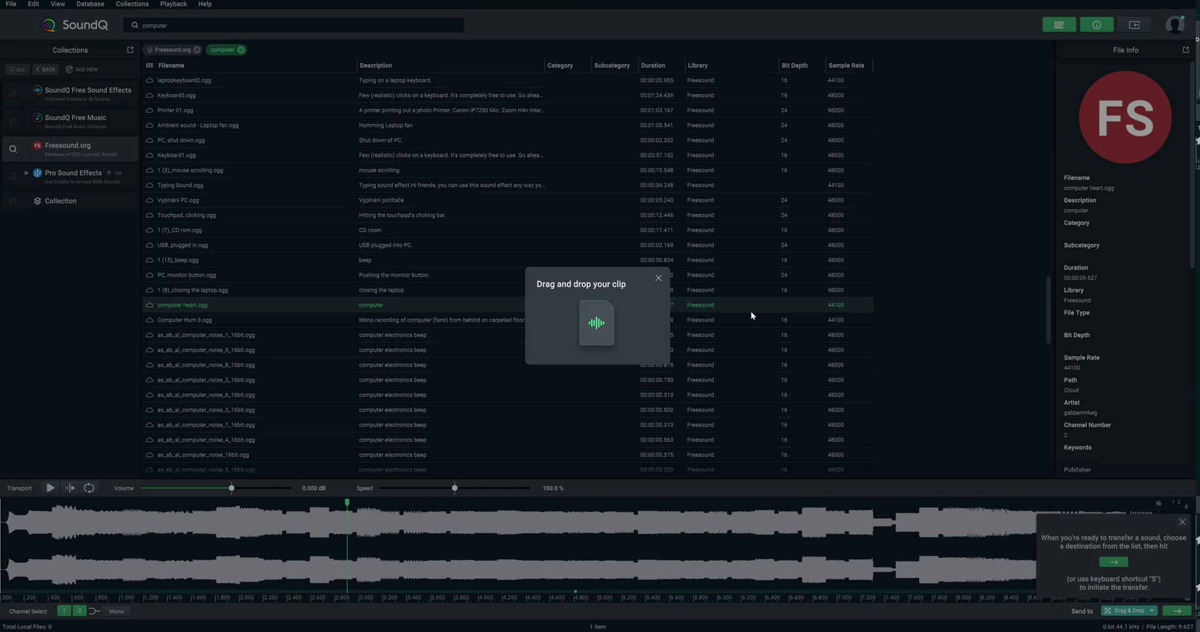
pyautogui.moveTo(1000, 5); pyautogui.dragTo(94, 12)
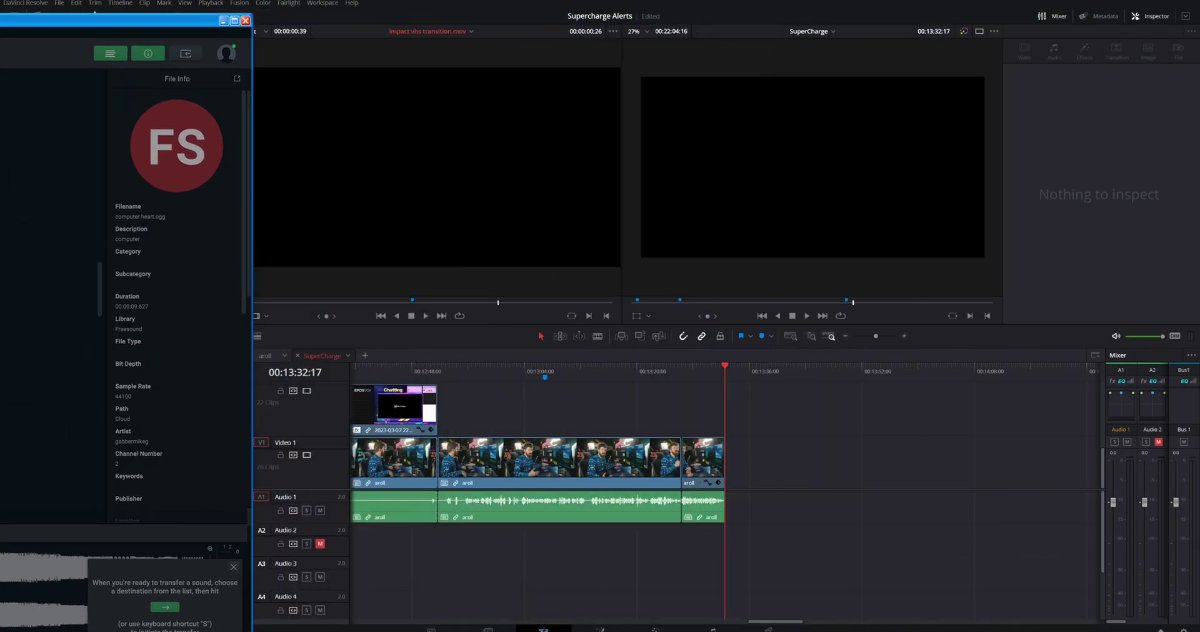
pyautogui.moveTo(177, 145); pyautogui.dragTo(731, 551)
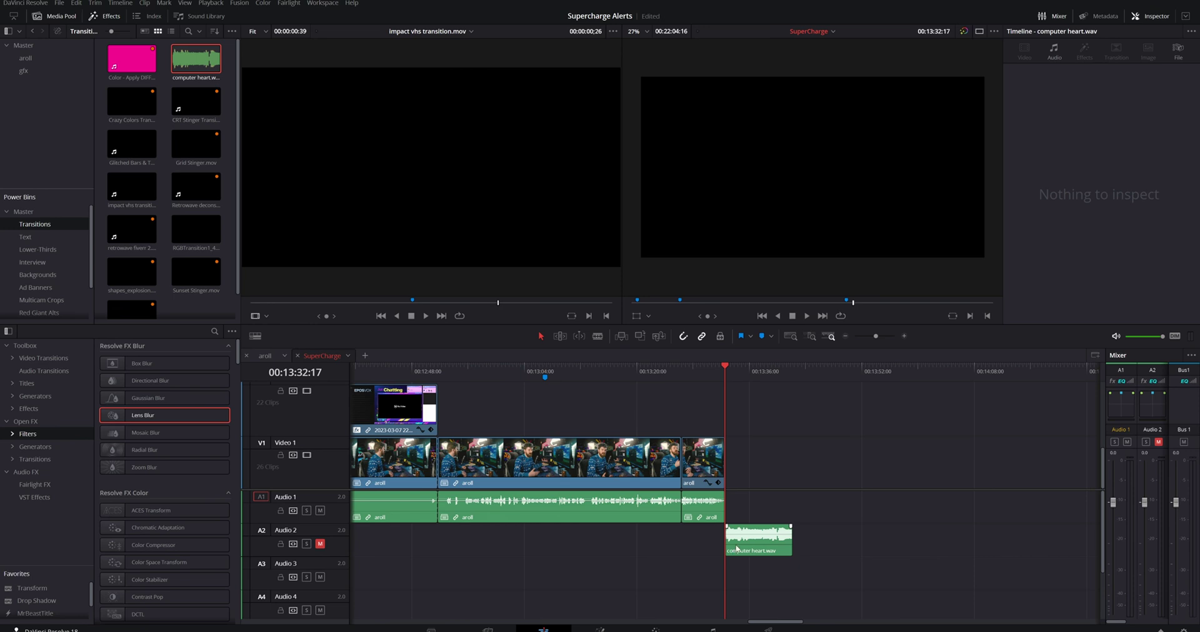
# - Move the playhead to 00:13:19:07 and select the computer heart.wav clip on Audio 2
pyautogui.click(631, 376)
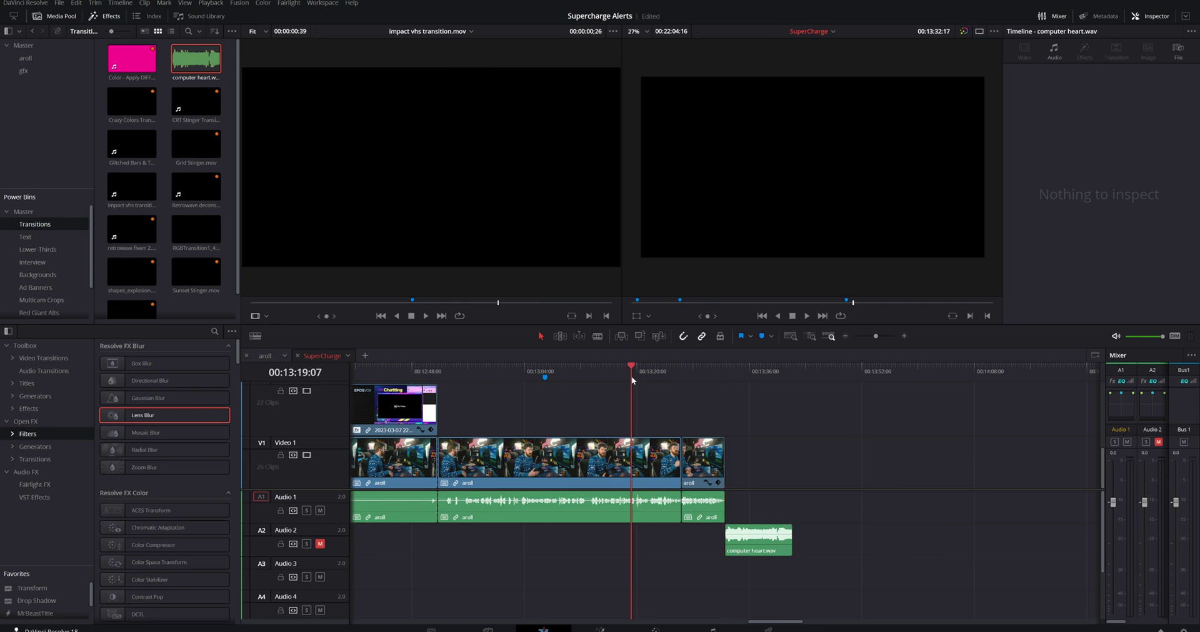
pyautogui.hscroll(-2, 719, 463)
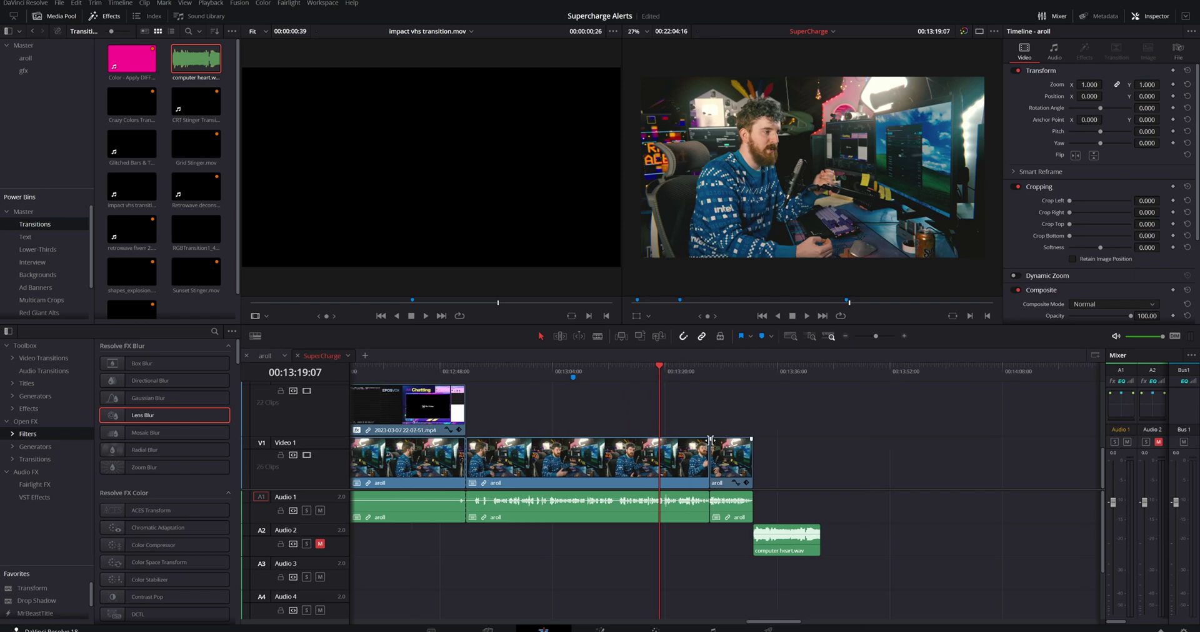
pyautogui.scroll(-4, 763, 545)
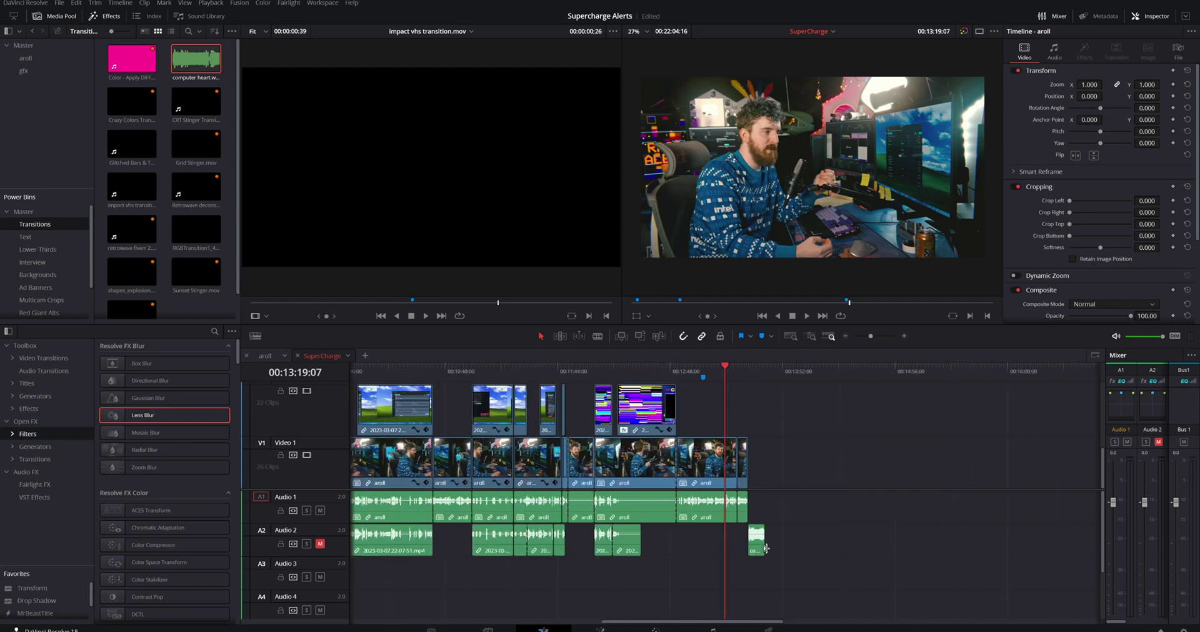
pyautogui.click(757, 548)
pyautogui.press('q')
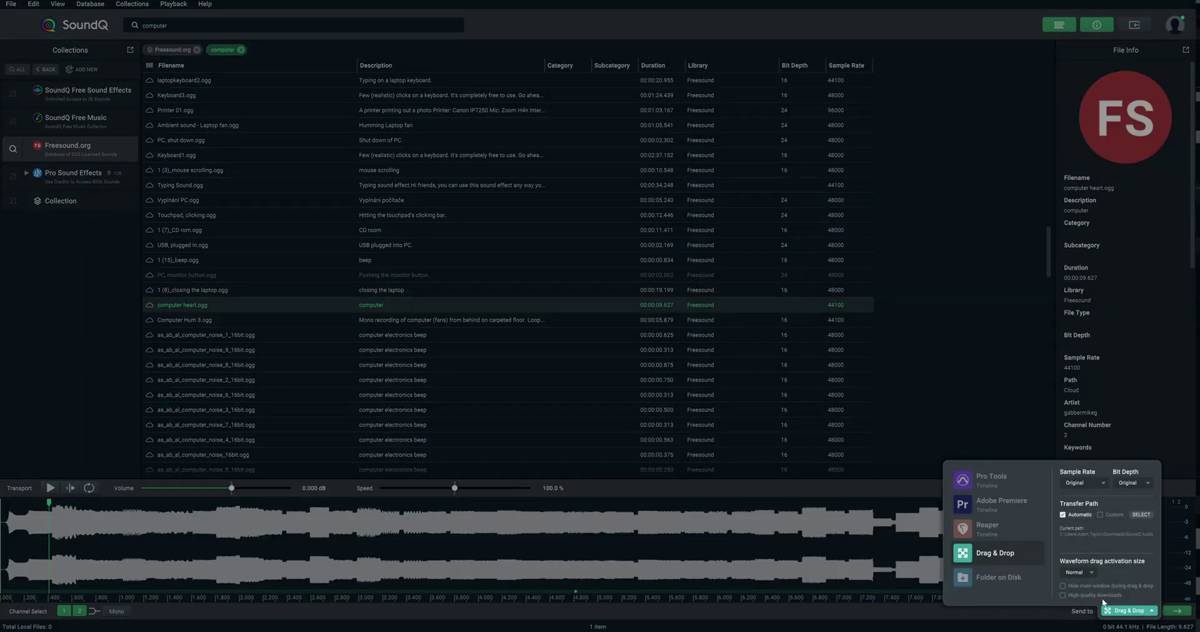
# - In SoundQ, set the transfer destination to Folder on Disk, export computer heart.ogg and close the SoundQ Audio folder window
pyautogui.click(1023, 579)
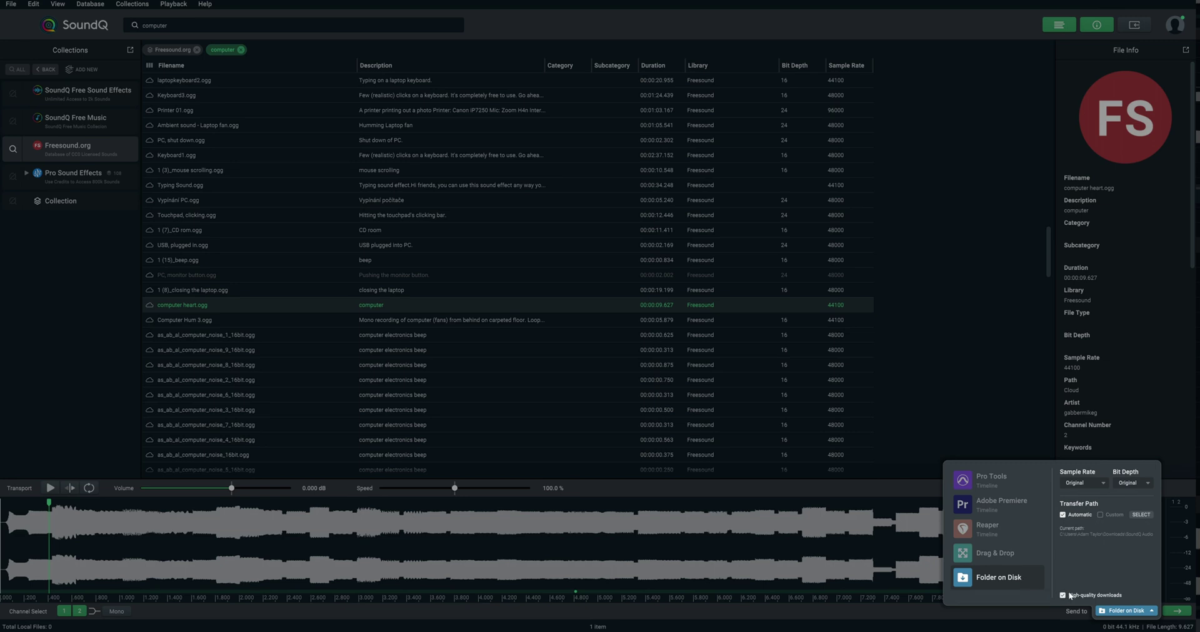
pyautogui.click(1196, 616)
pyautogui.click(1176, 612)
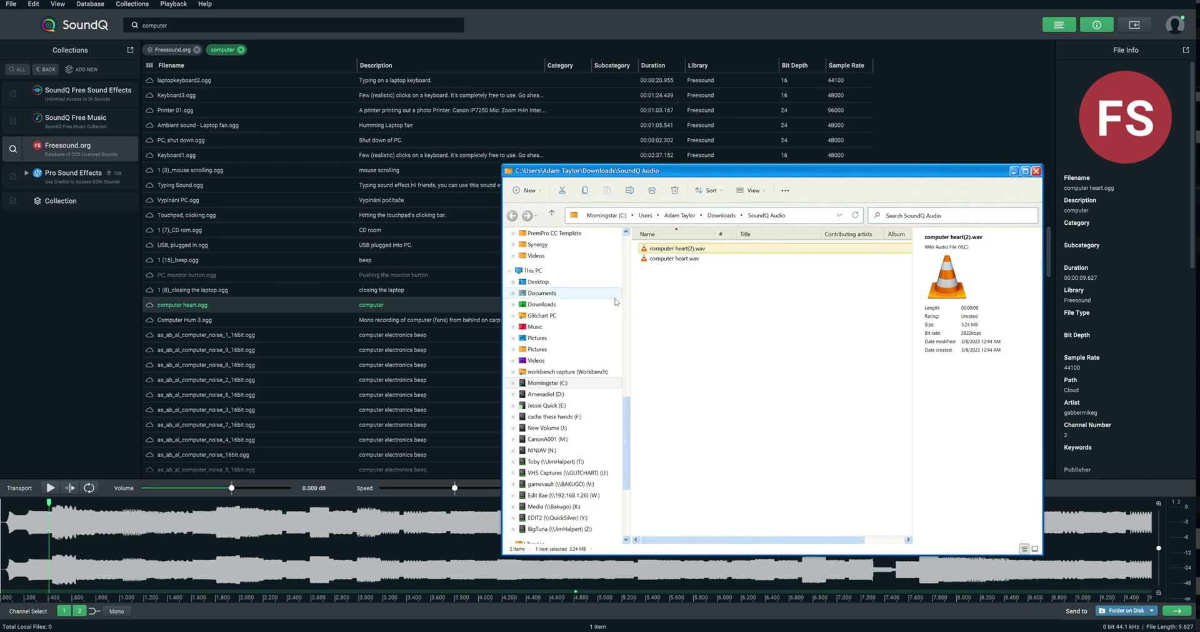
pyautogui.hotkey('alt', 'F4')
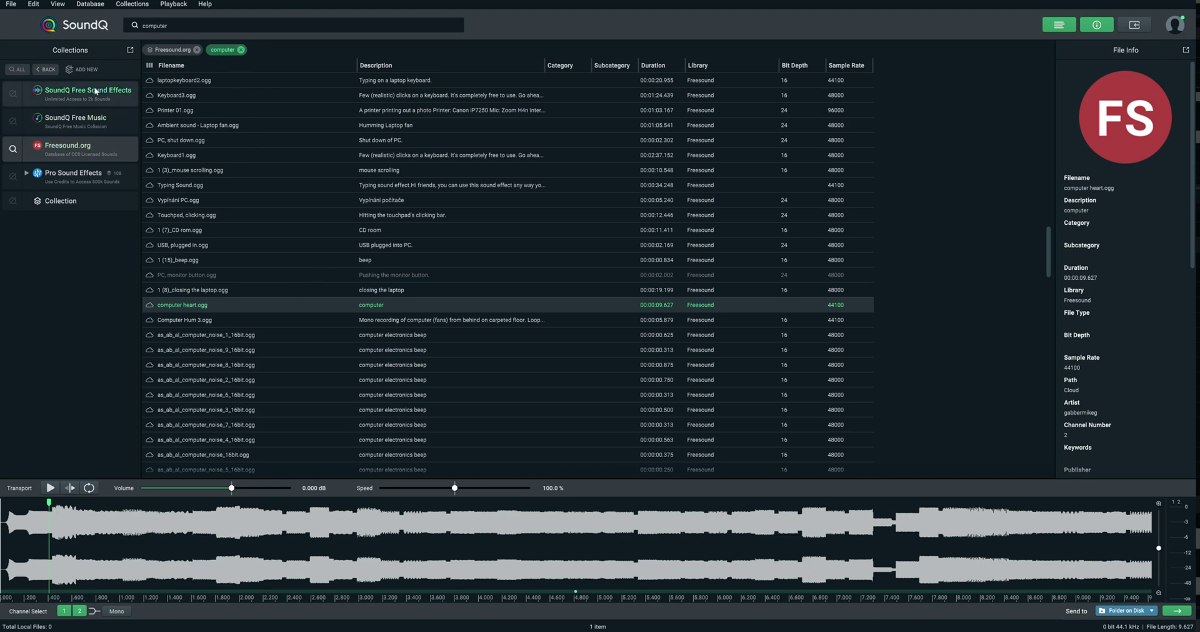
# - Check the computer search in the SoundQ Free Music, Freesound.org and custom Collection libraries
pyautogui.moveTo(75, 128); pyautogui.dragTo(98, 135)
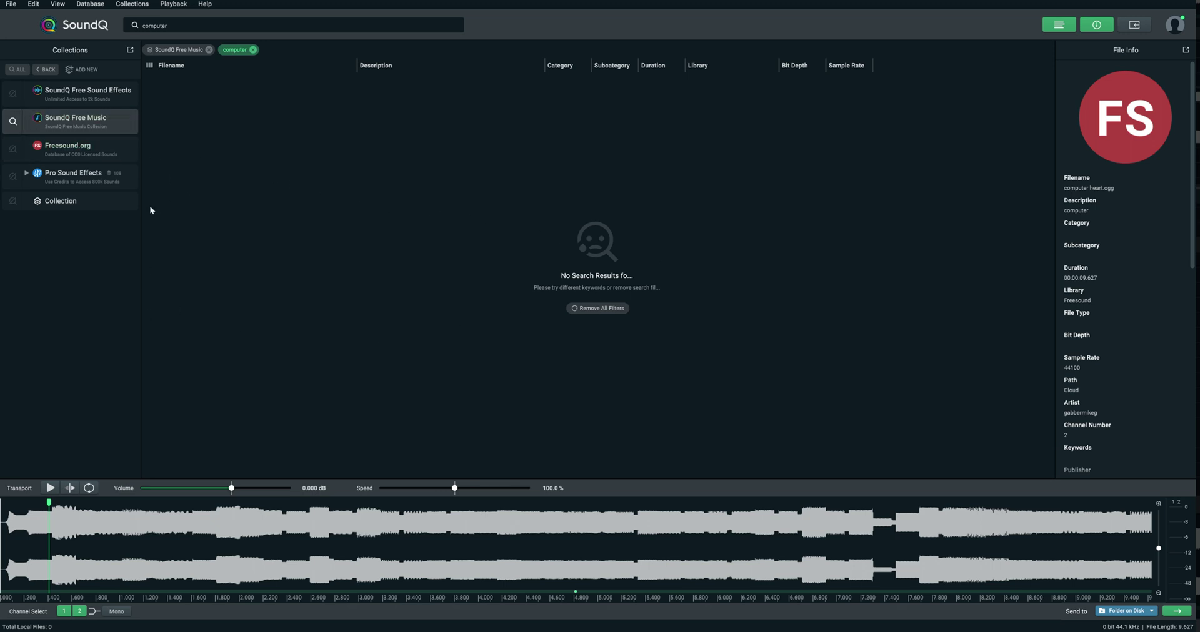
pyautogui.click(71, 201)
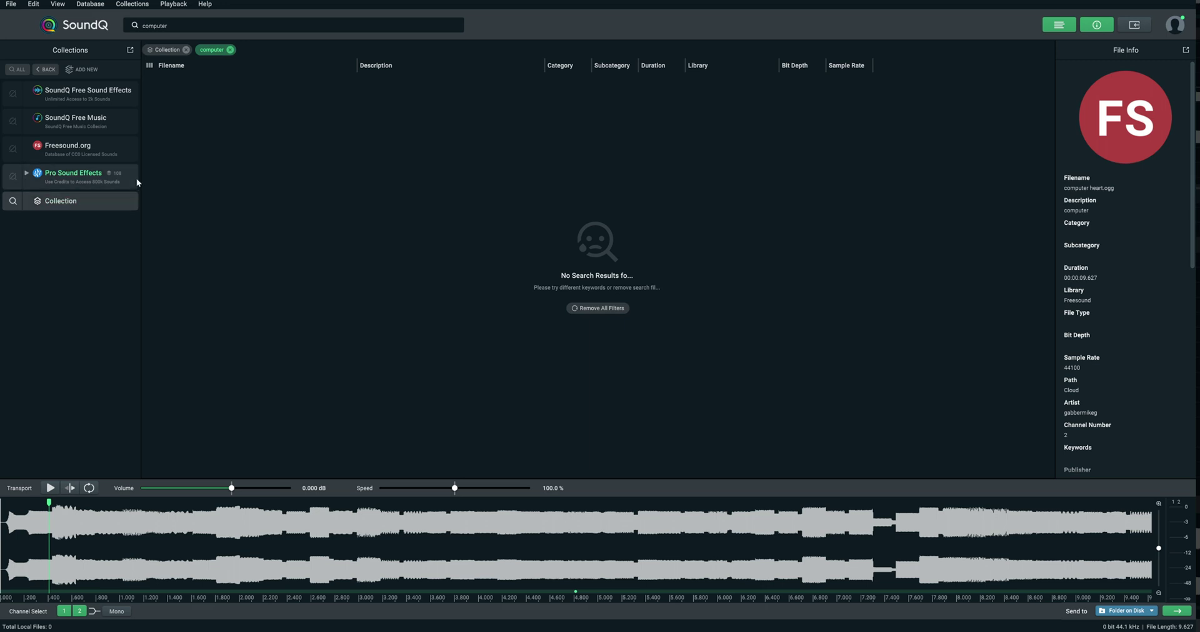
pyautogui.click(80, 160)
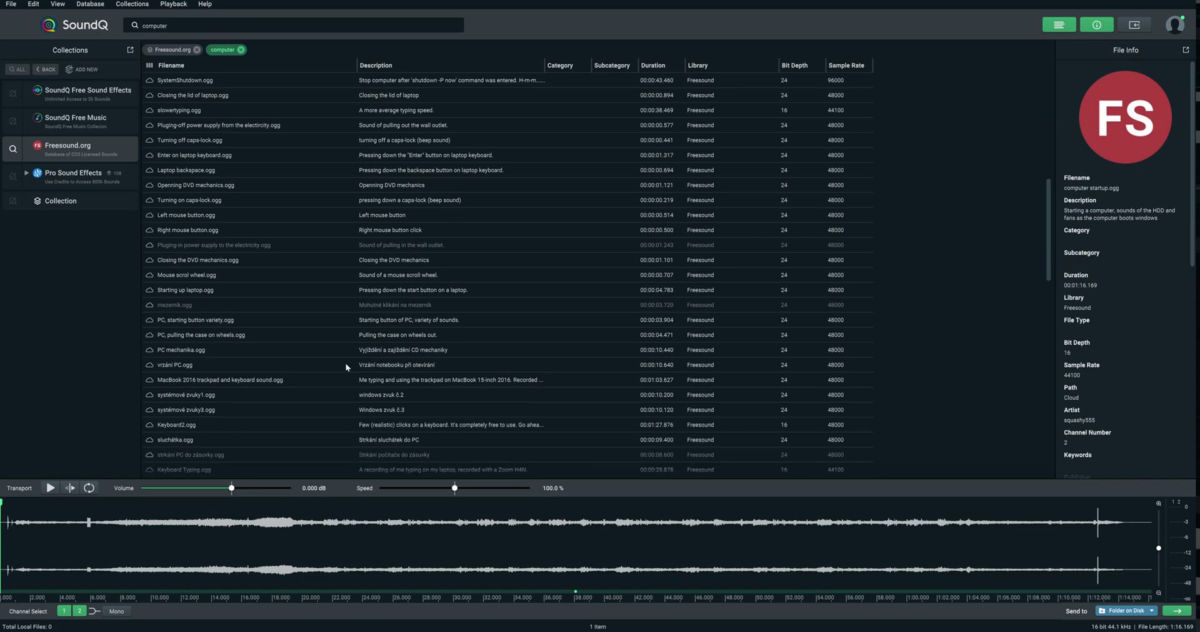
pyautogui.click(74, 198)
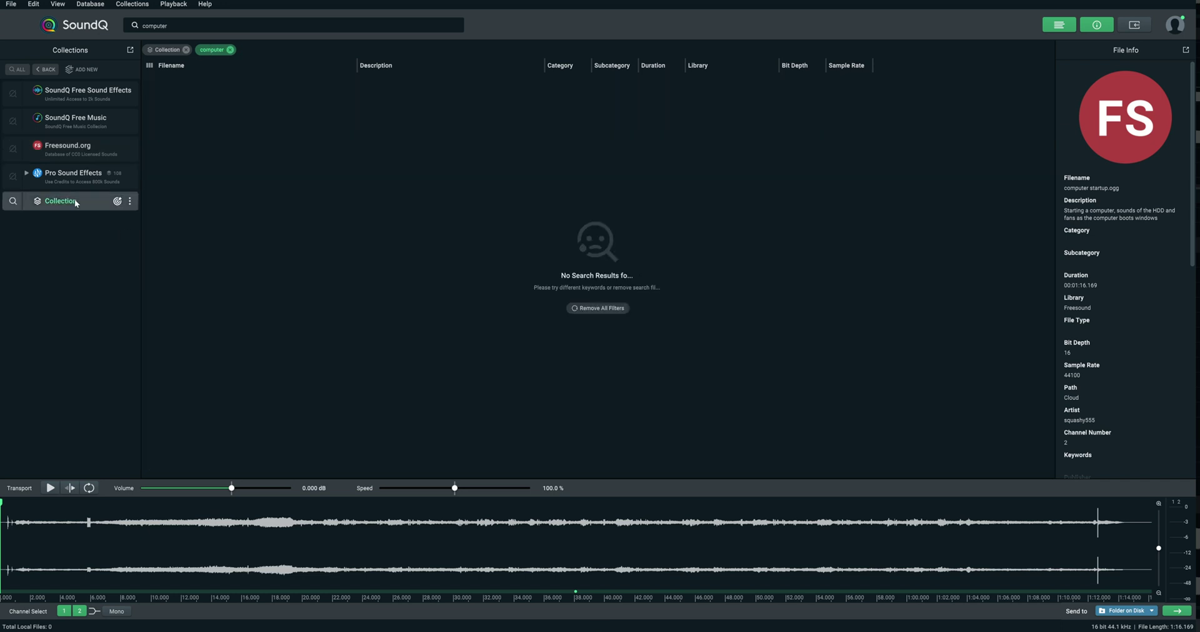